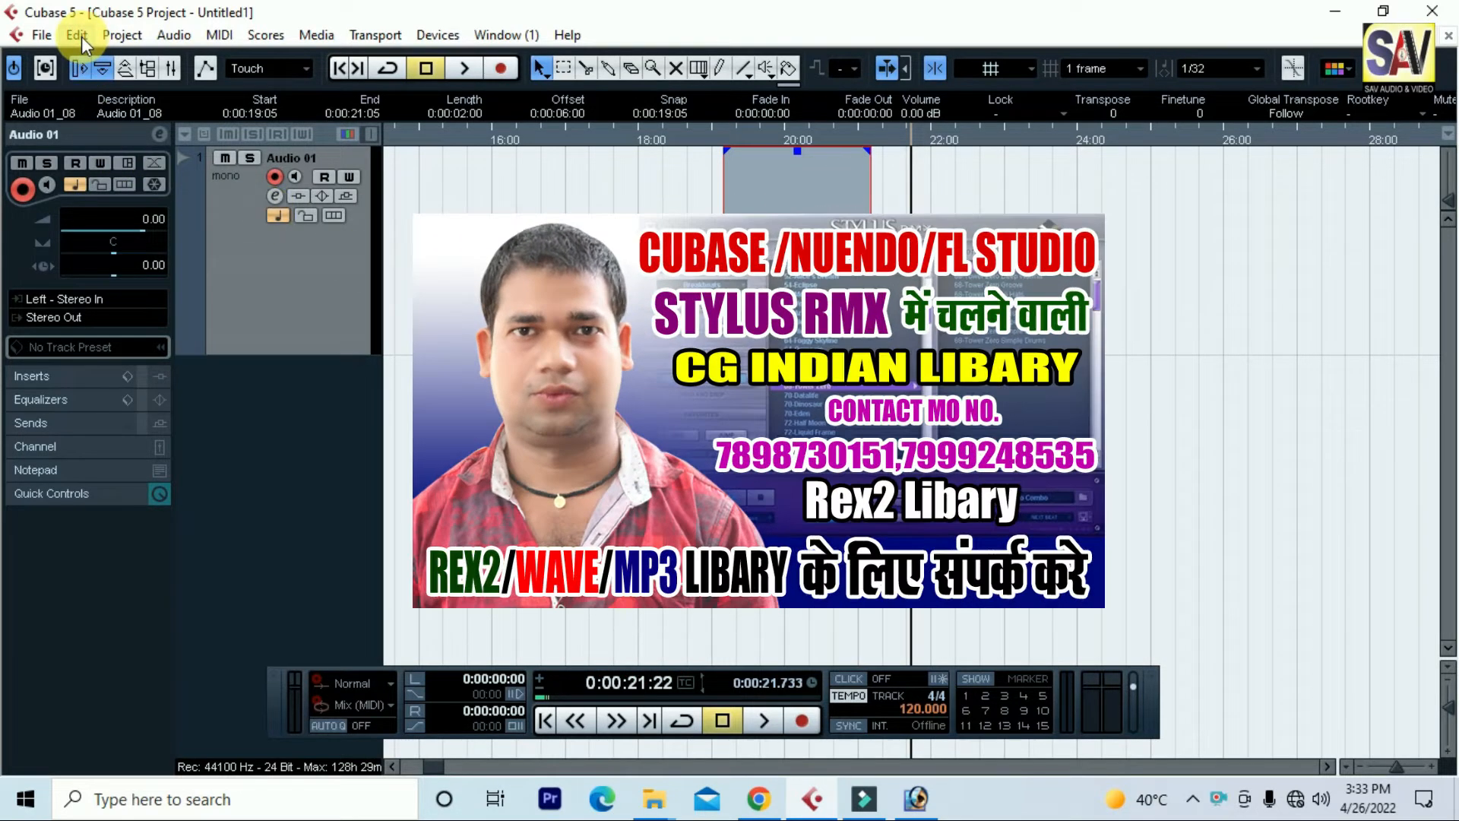
left_click(76, 35)
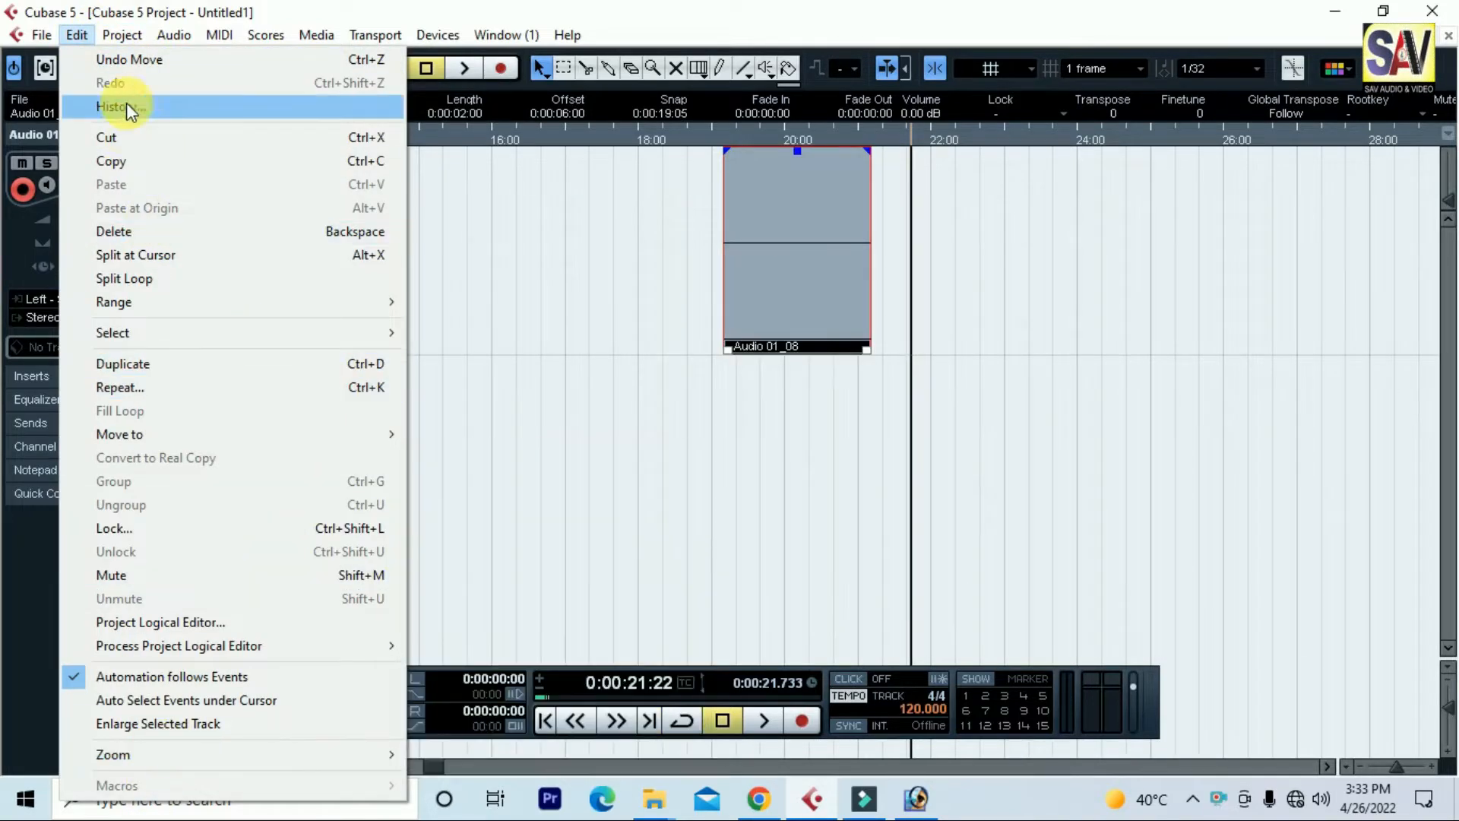
left_click(381, 276)
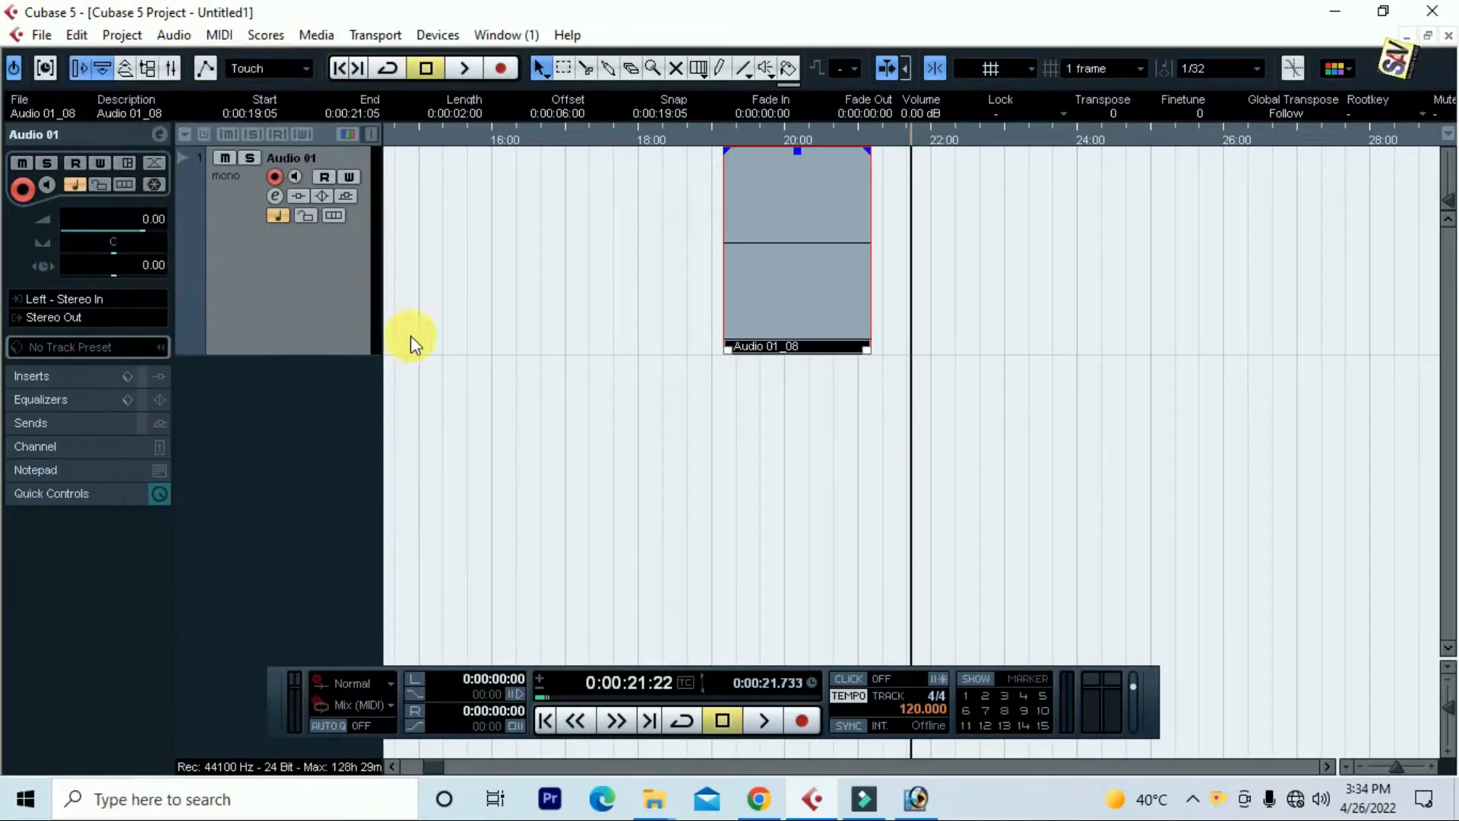
left_click(545, 291)
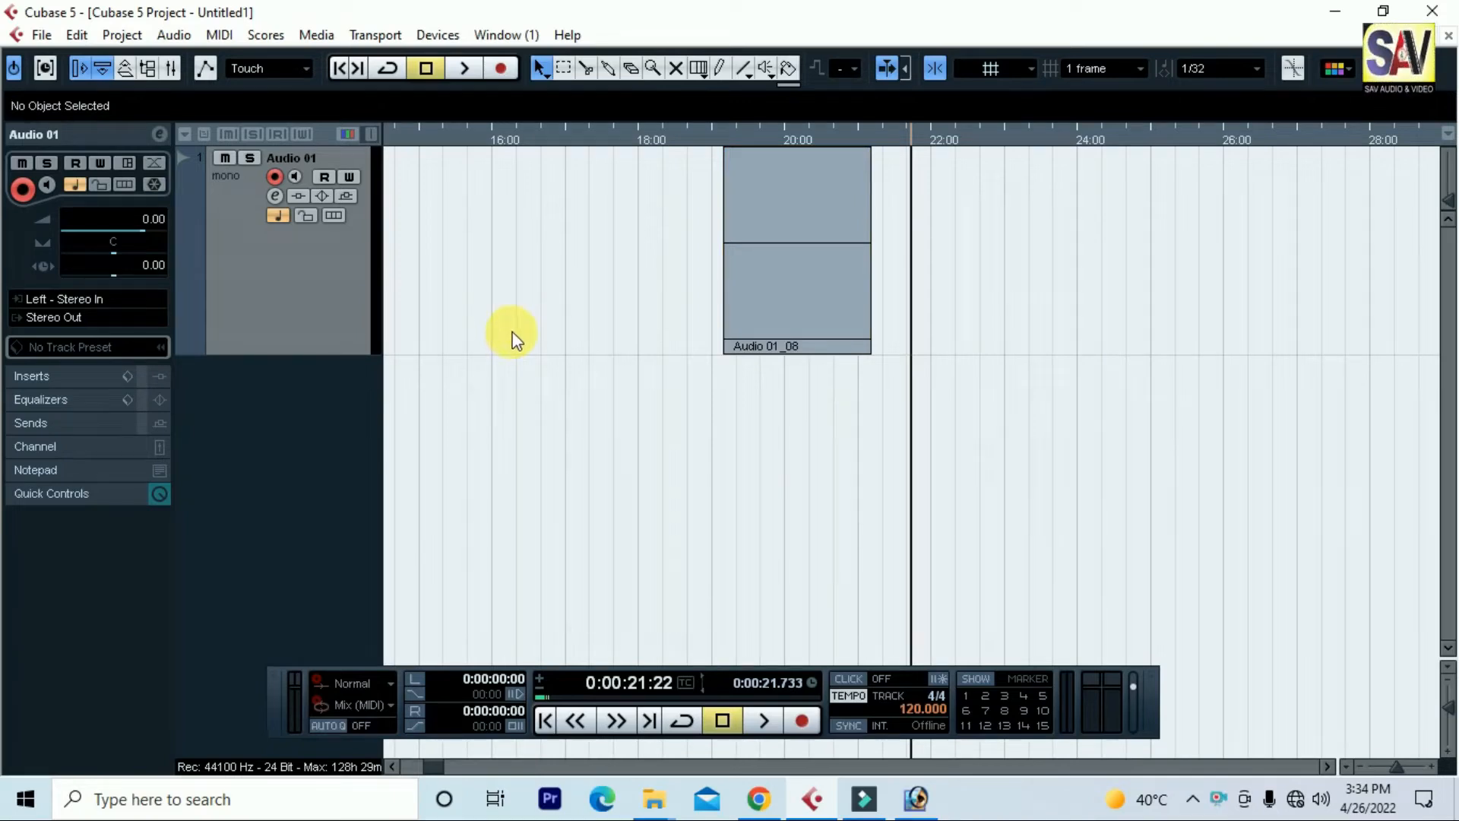
Delete the Audio 01_08 clip from the Audio 01 track, and undo that deletion
left_click(789, 289)
key("Delete")
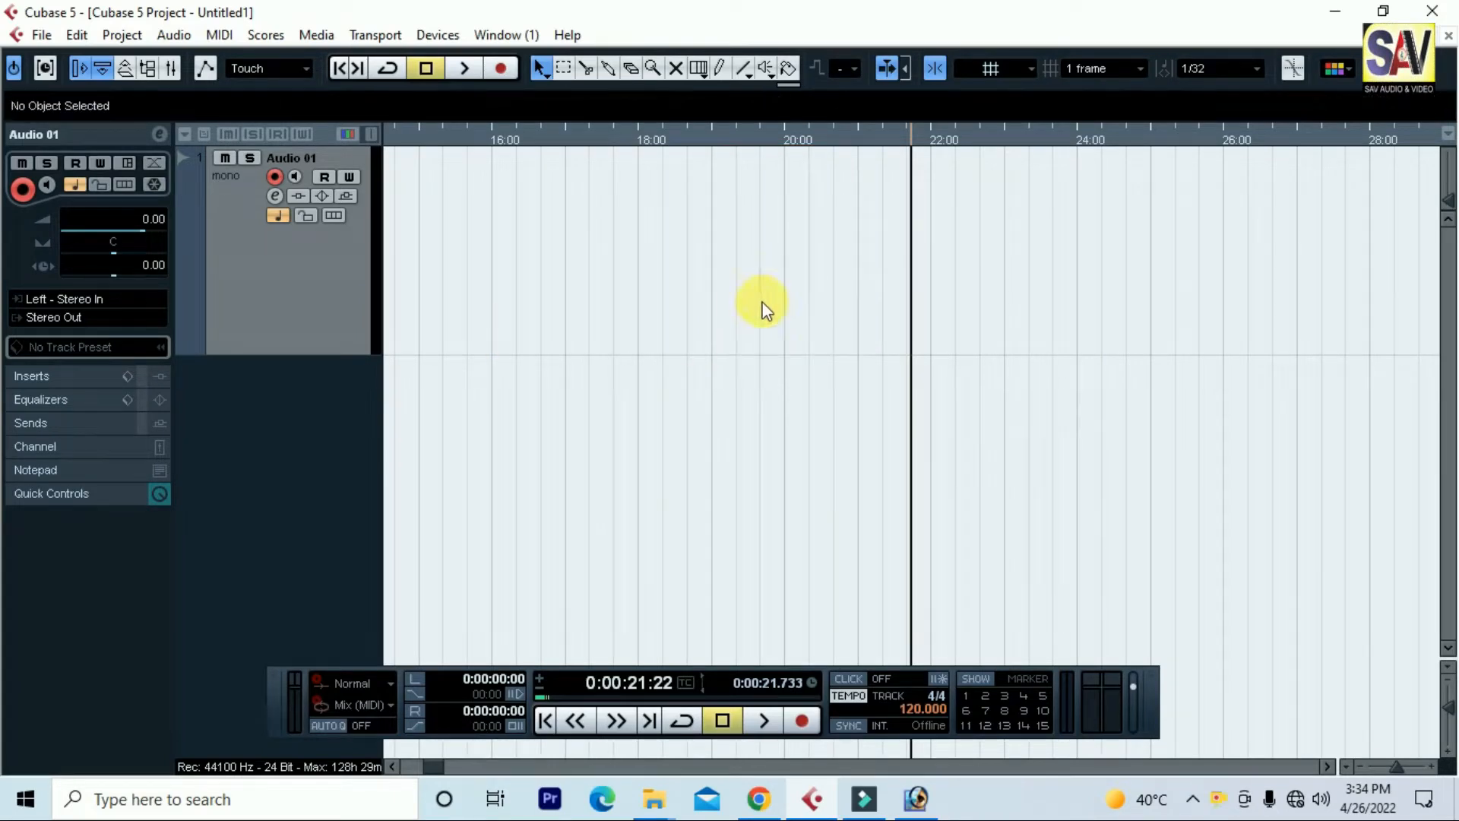
left_click(74, 37)
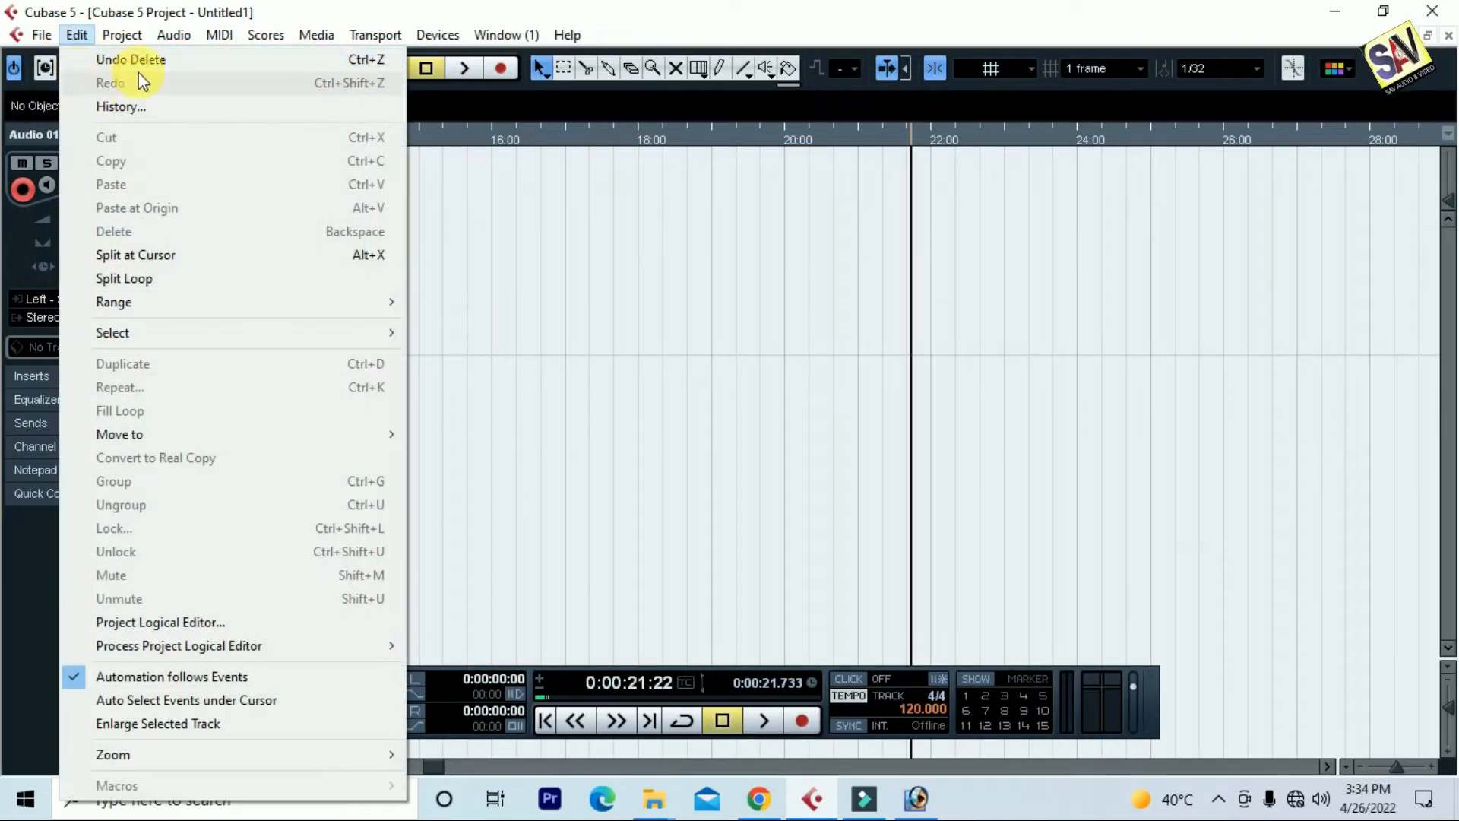
left_click(189, 62)
Delete the restored Audio 01_08 clip from the Audio 01 track
left_click(812, 255)
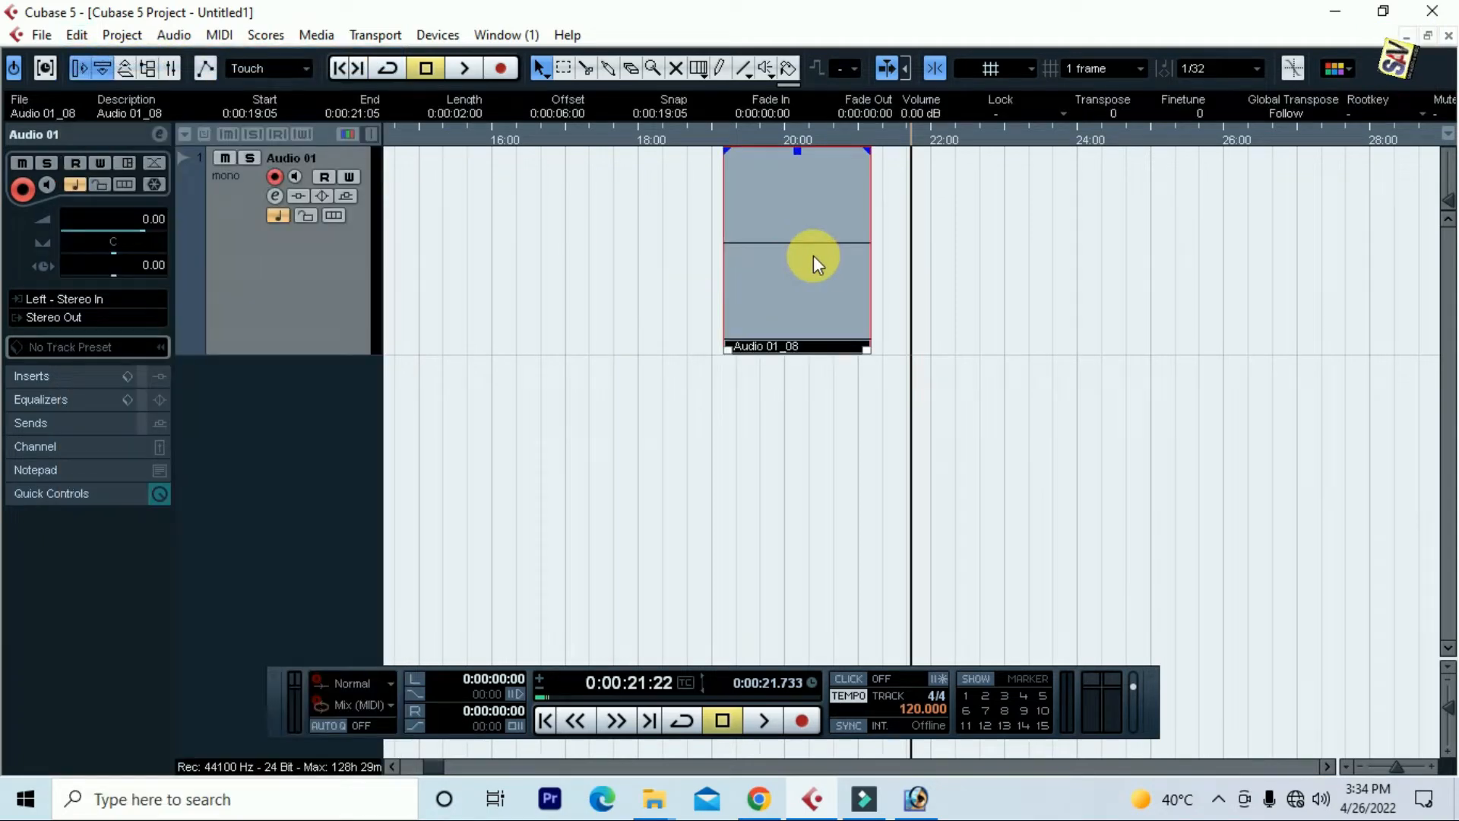
key("Delete")
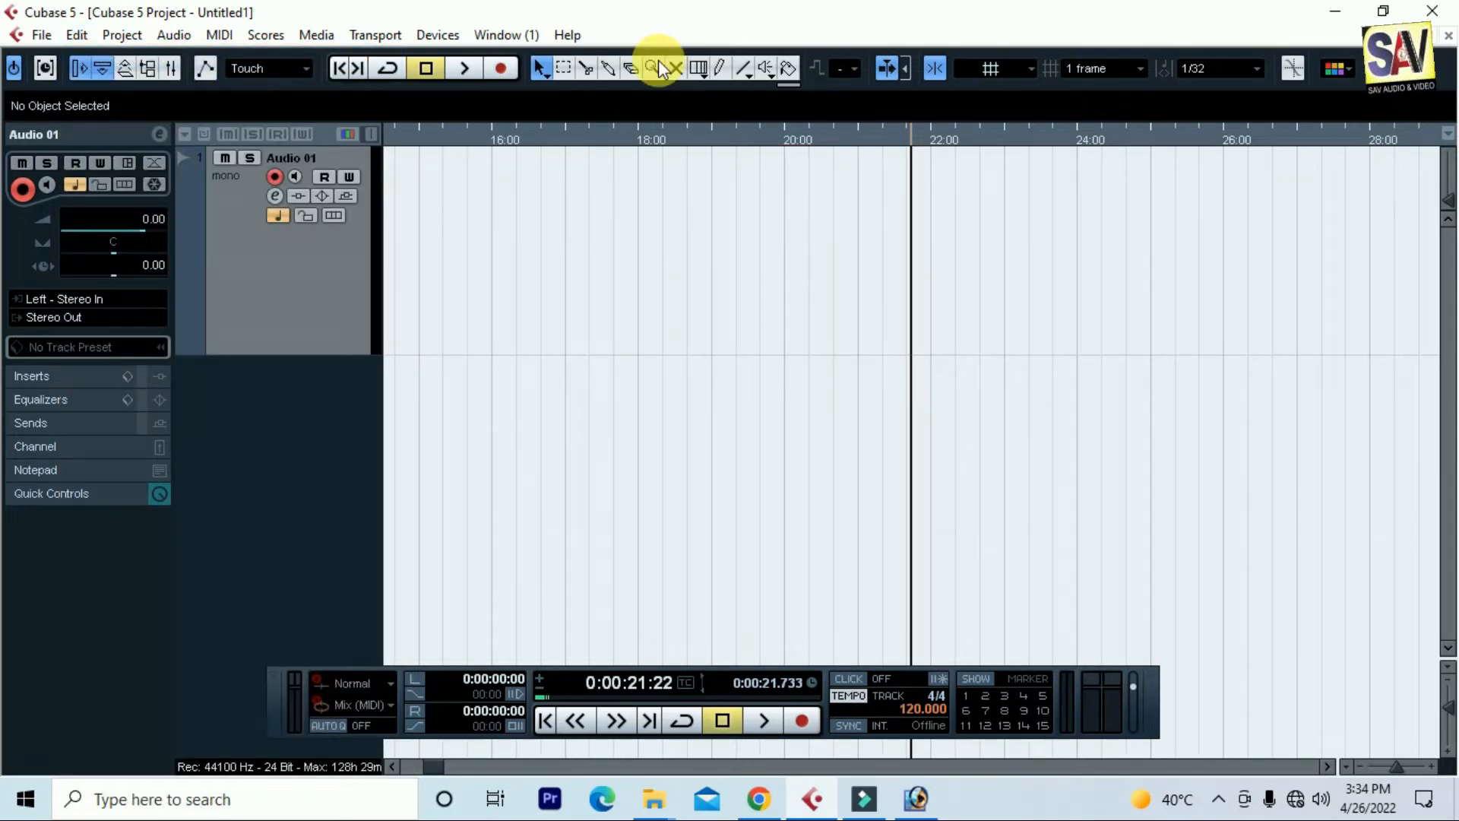
Delete the three remaining clips on the Audio 01 track together, and undo that deletion
left_click(578, 144)
left_click(535, 249)
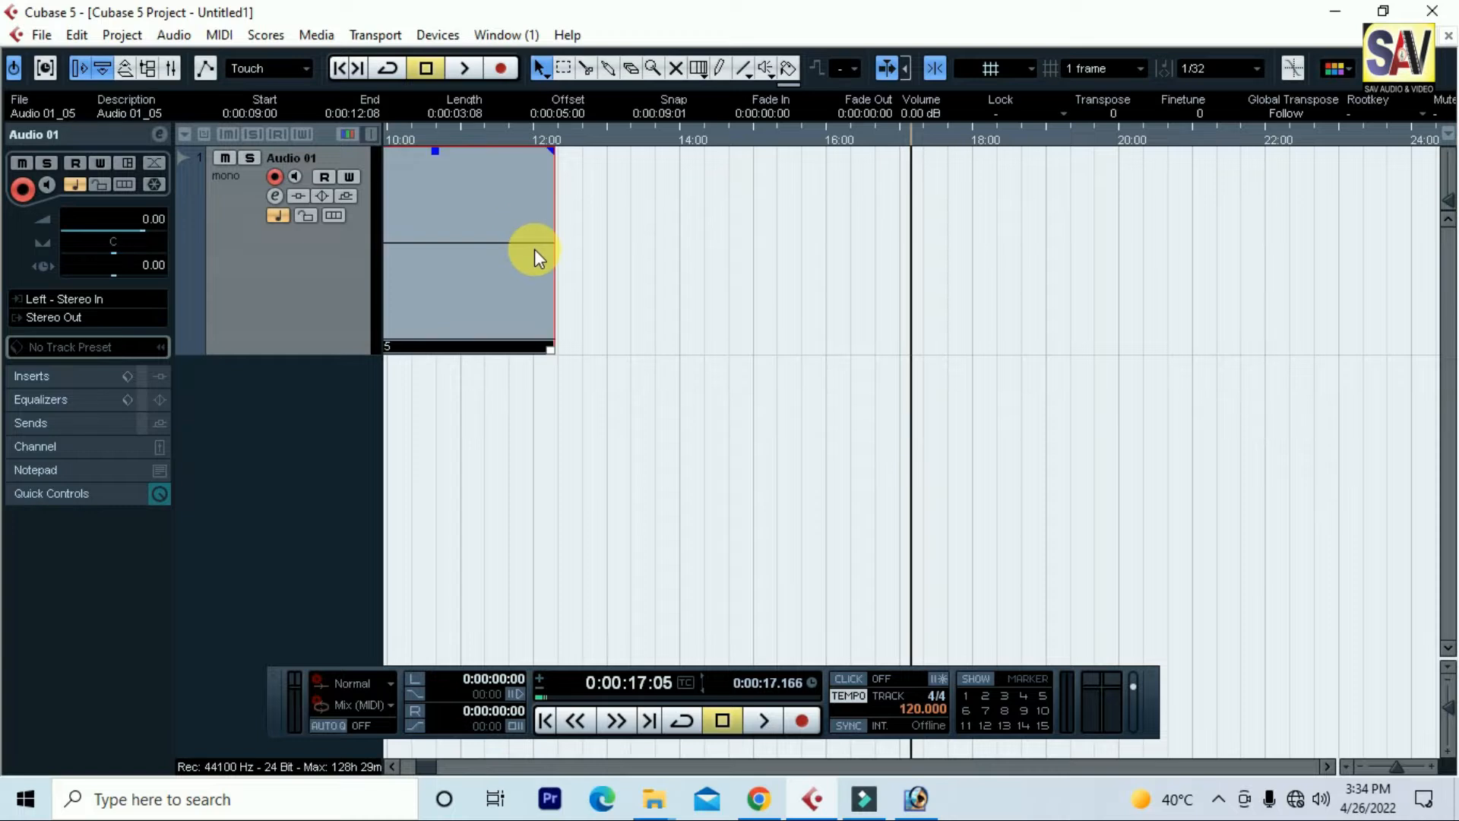
key("g")
key("g")
key("g")
key("g")
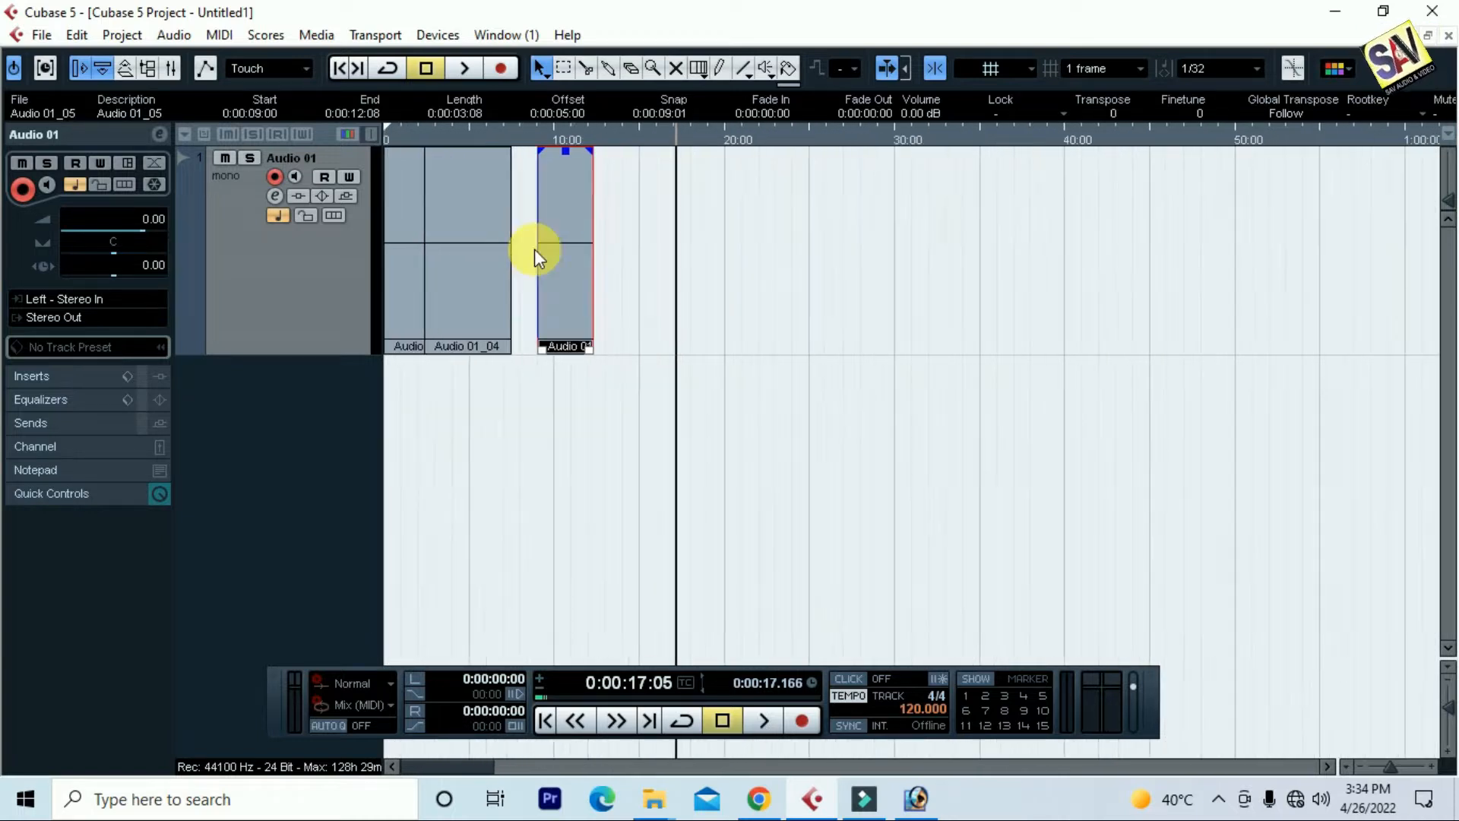
key("g")
left_click_drag(817, 270, 248, 262)
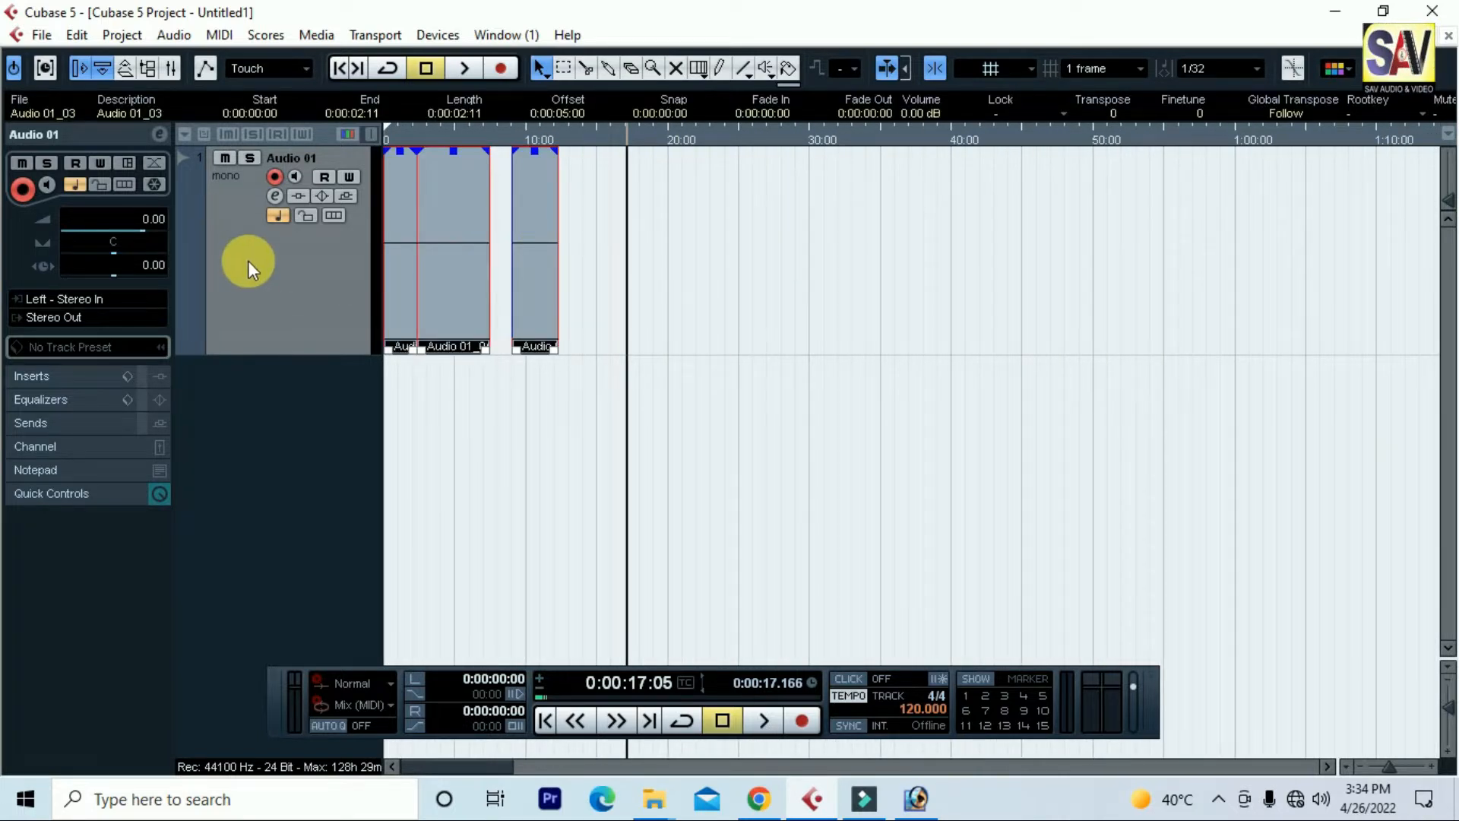
left_click_drag(505, 138, 436, 170)
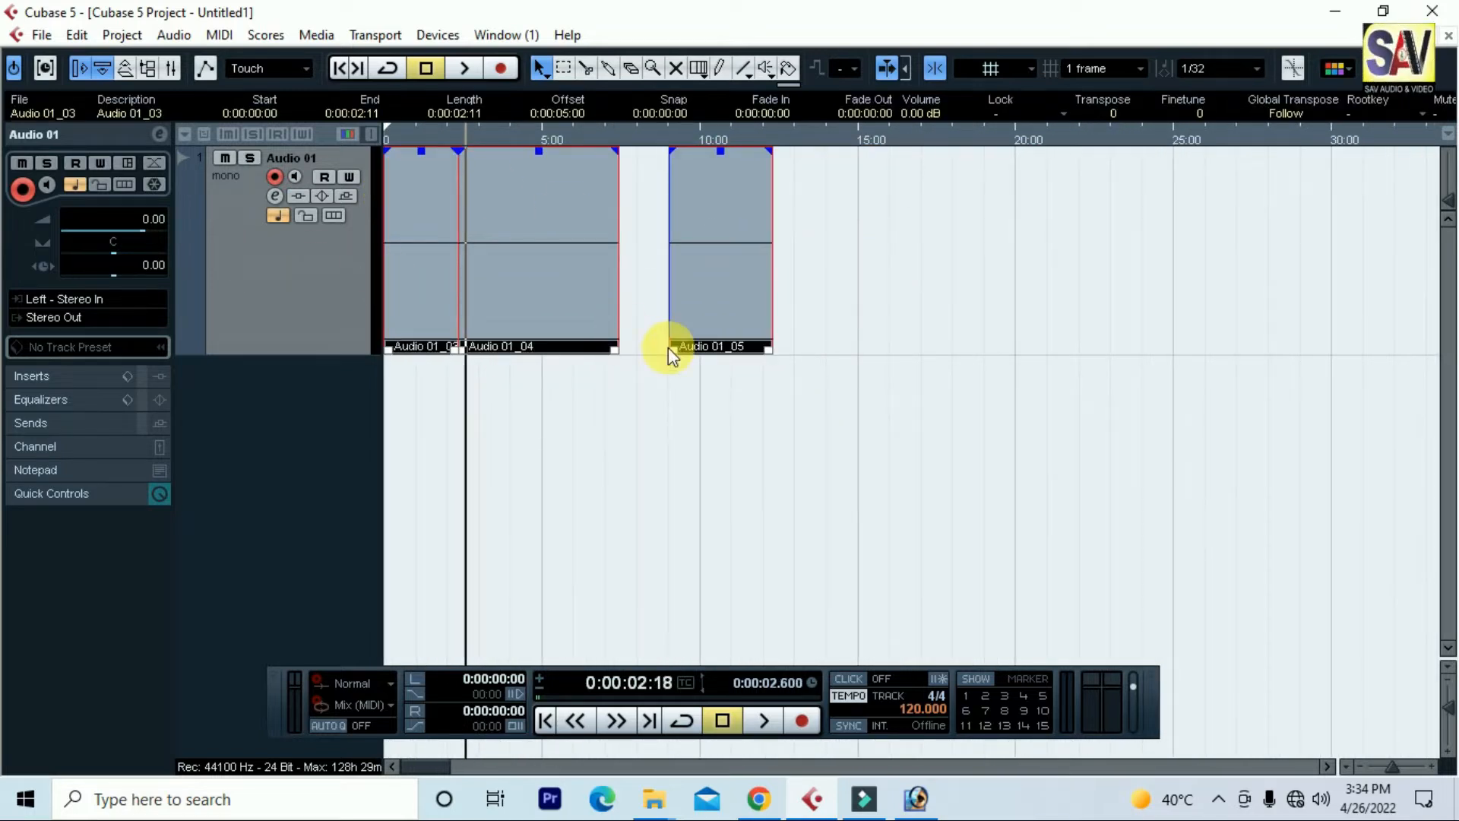
key("Delete")
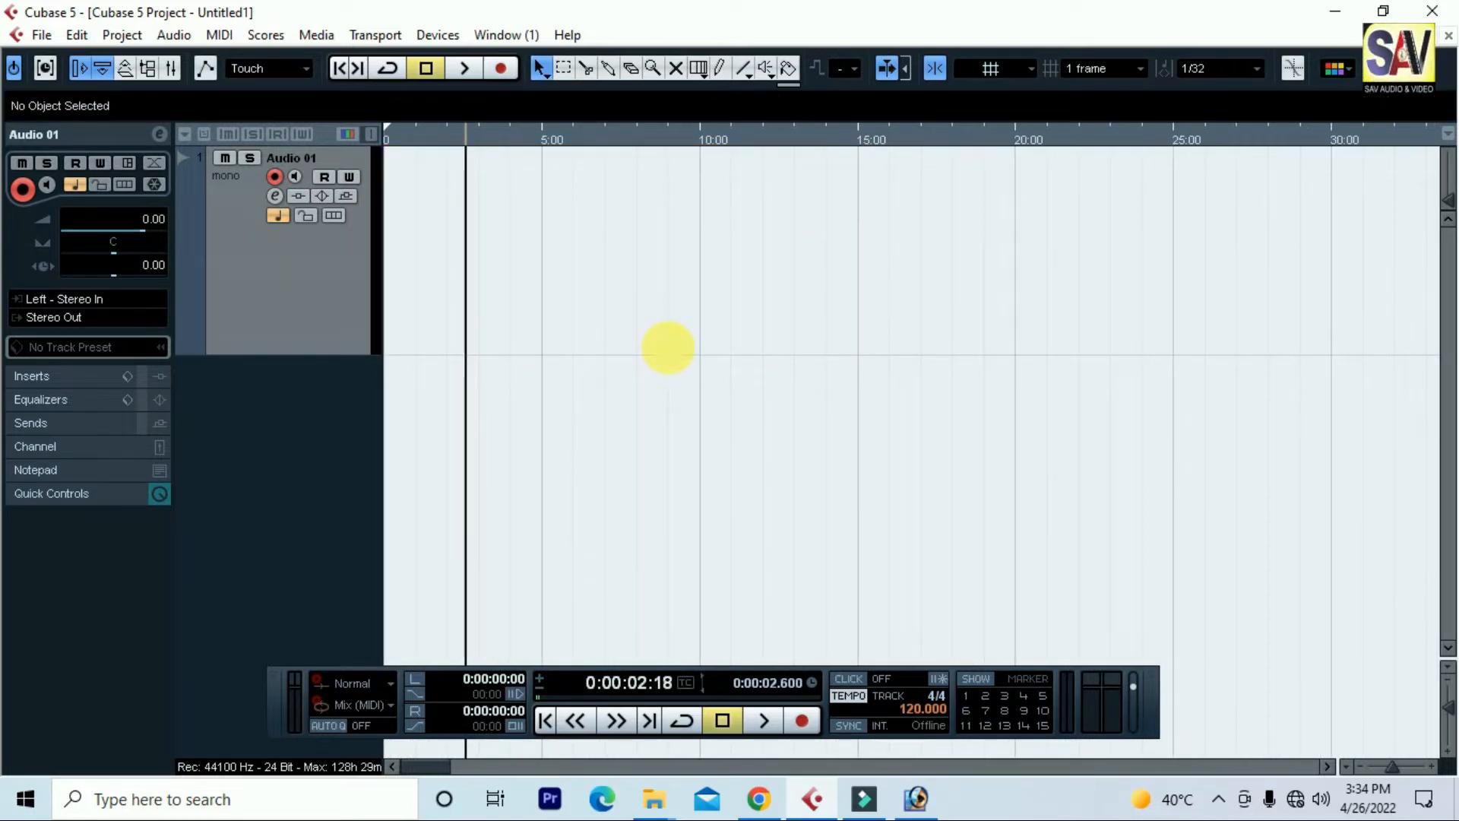
left_click(78, 36)
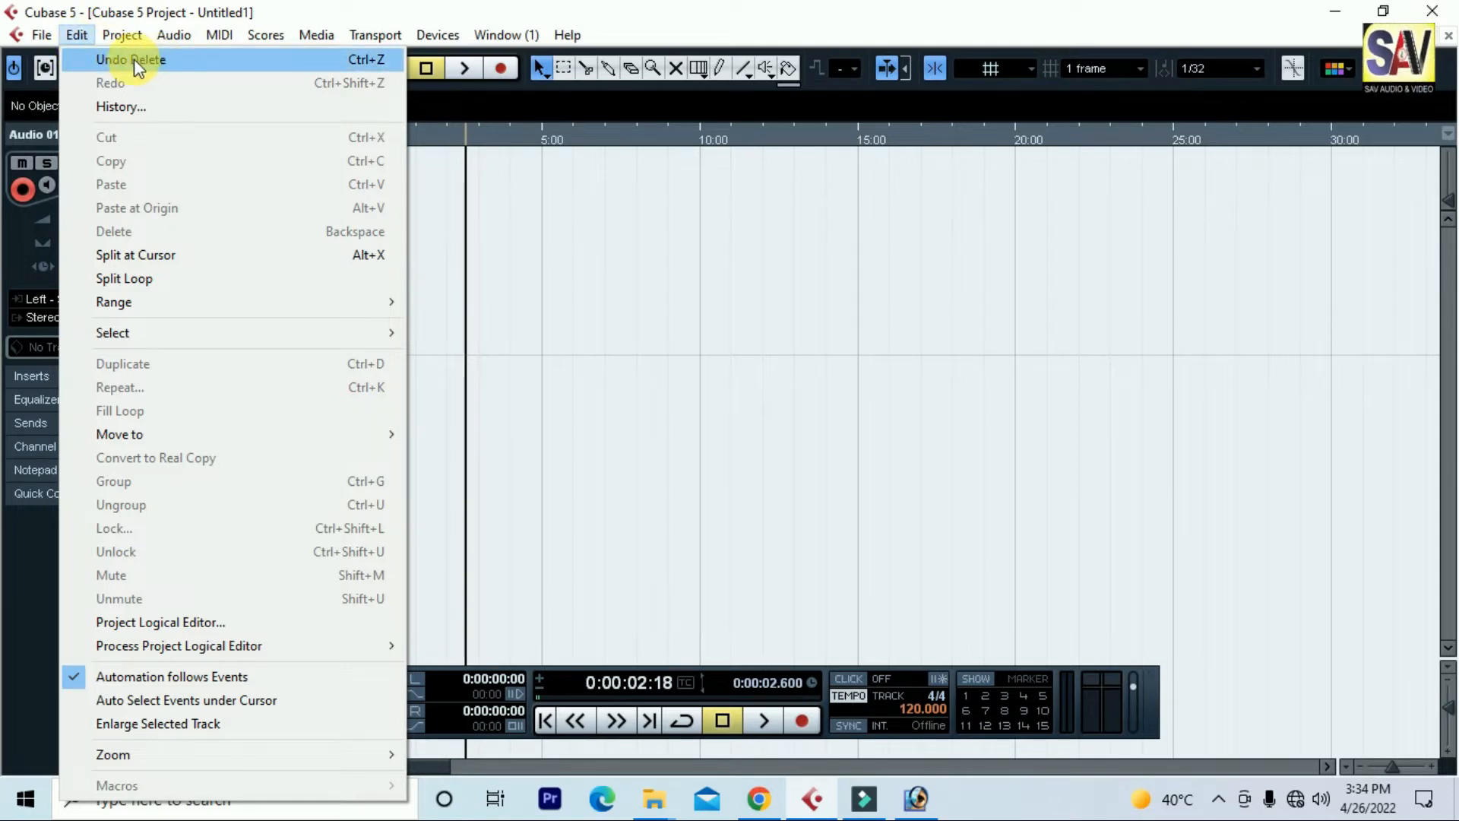
left_click(181, 61)
Undo the earlier deletion of the Audio 01_08 clip and select all four clips on the track
left_click_drag(920, 287, 346, 207)
left_click(986, 420)
left_click_drag(961, 303, 385, 203)
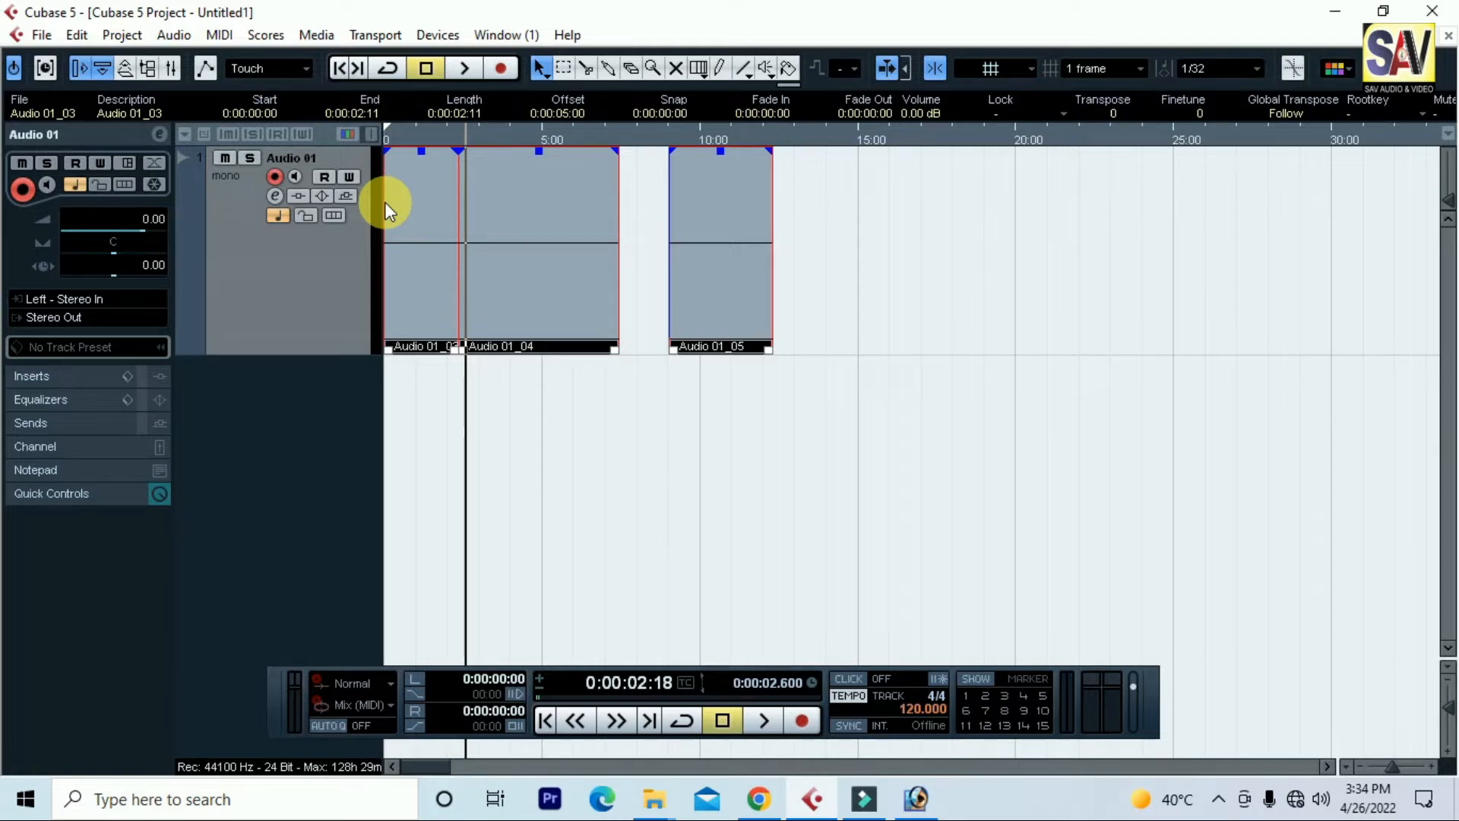
key("ctrl+z")
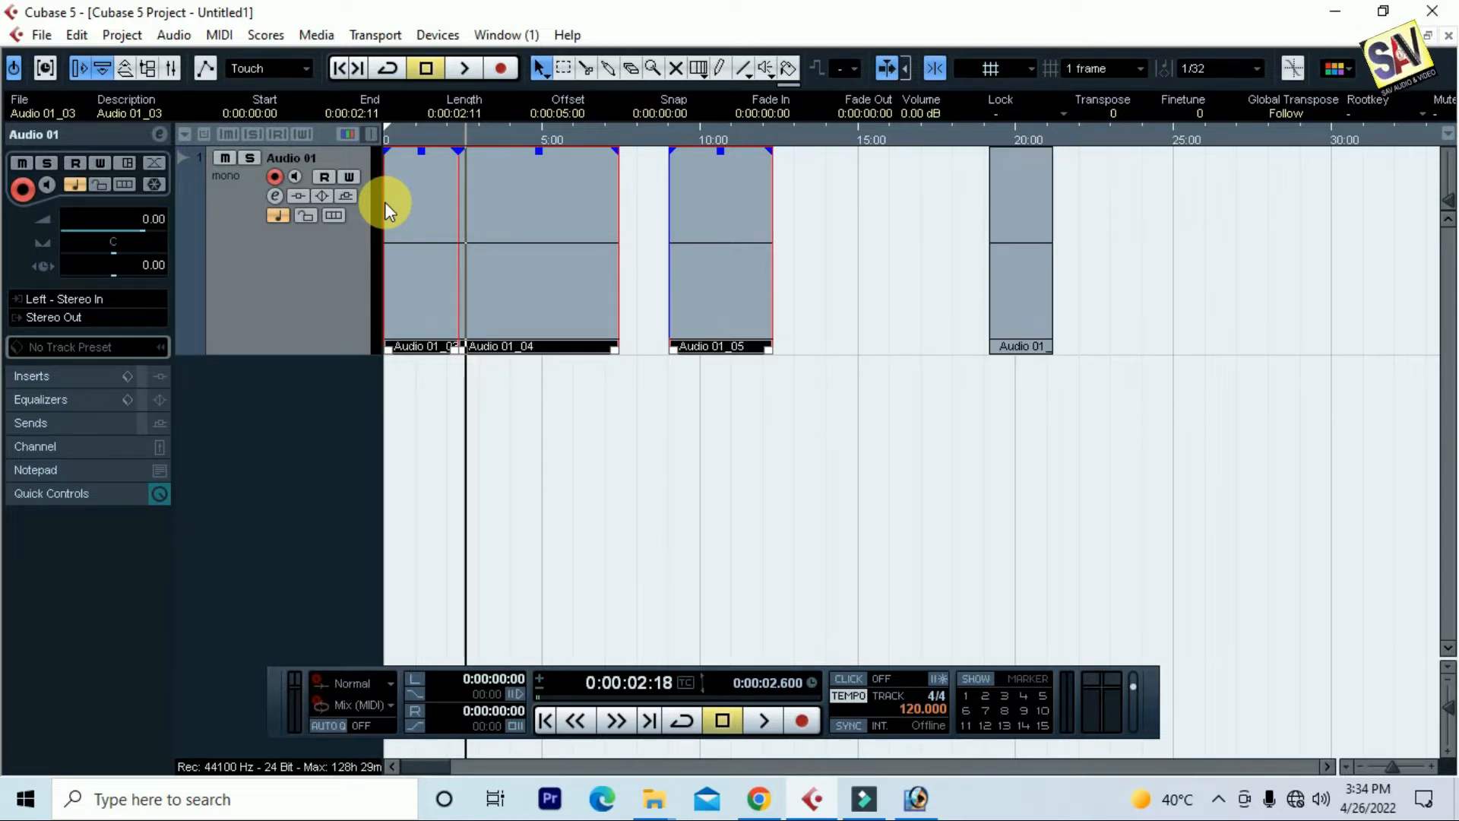
left_click_drag(1195, 321, 169, 203)
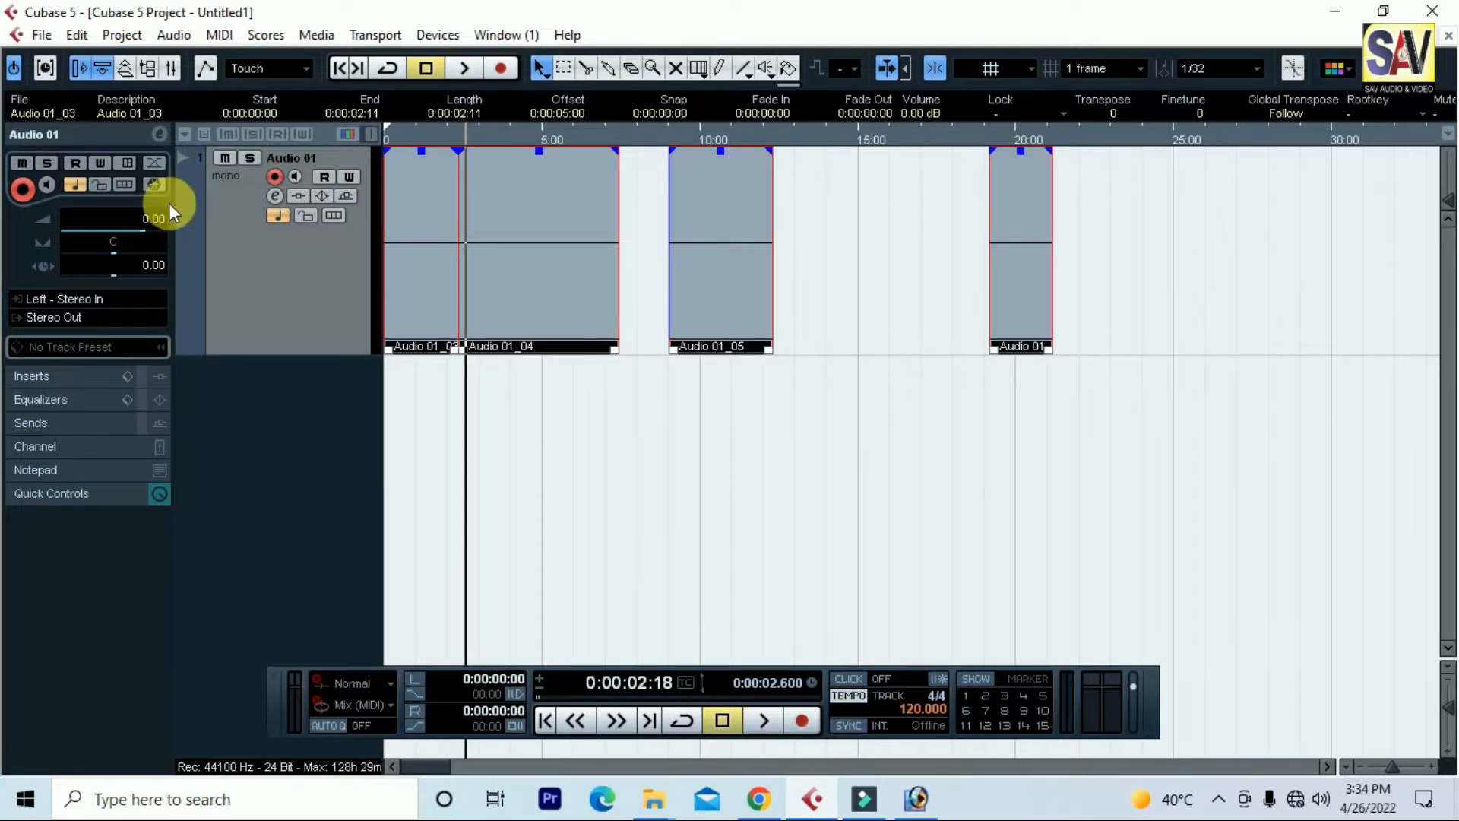
left_click(115, 38)
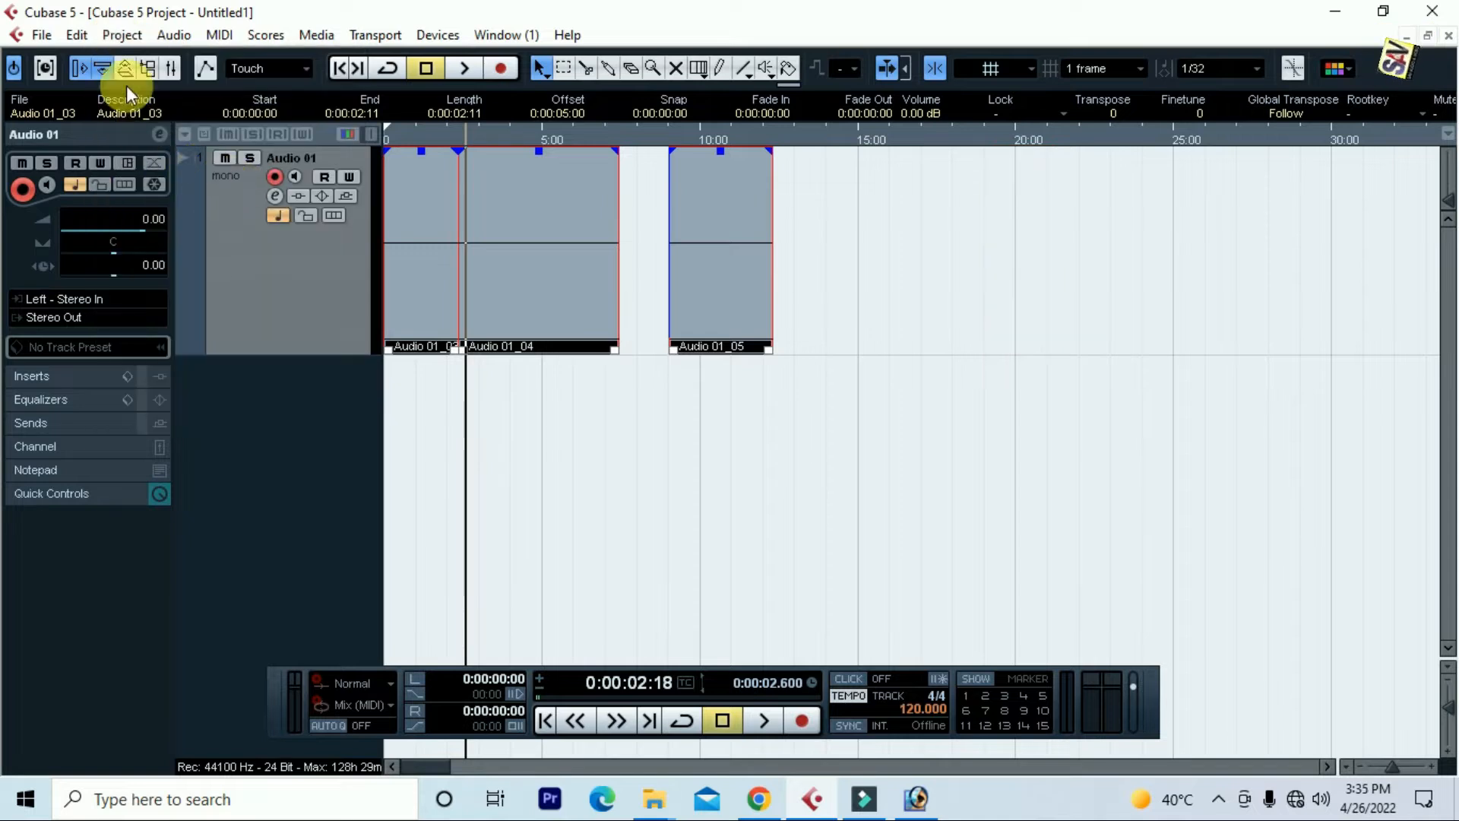
Cut the Audio 01_03, Audio 01_04 and Audio 01_05 clips and paste them at 0:00:18:09
left_click(68, 35)
left_click(99, 138)
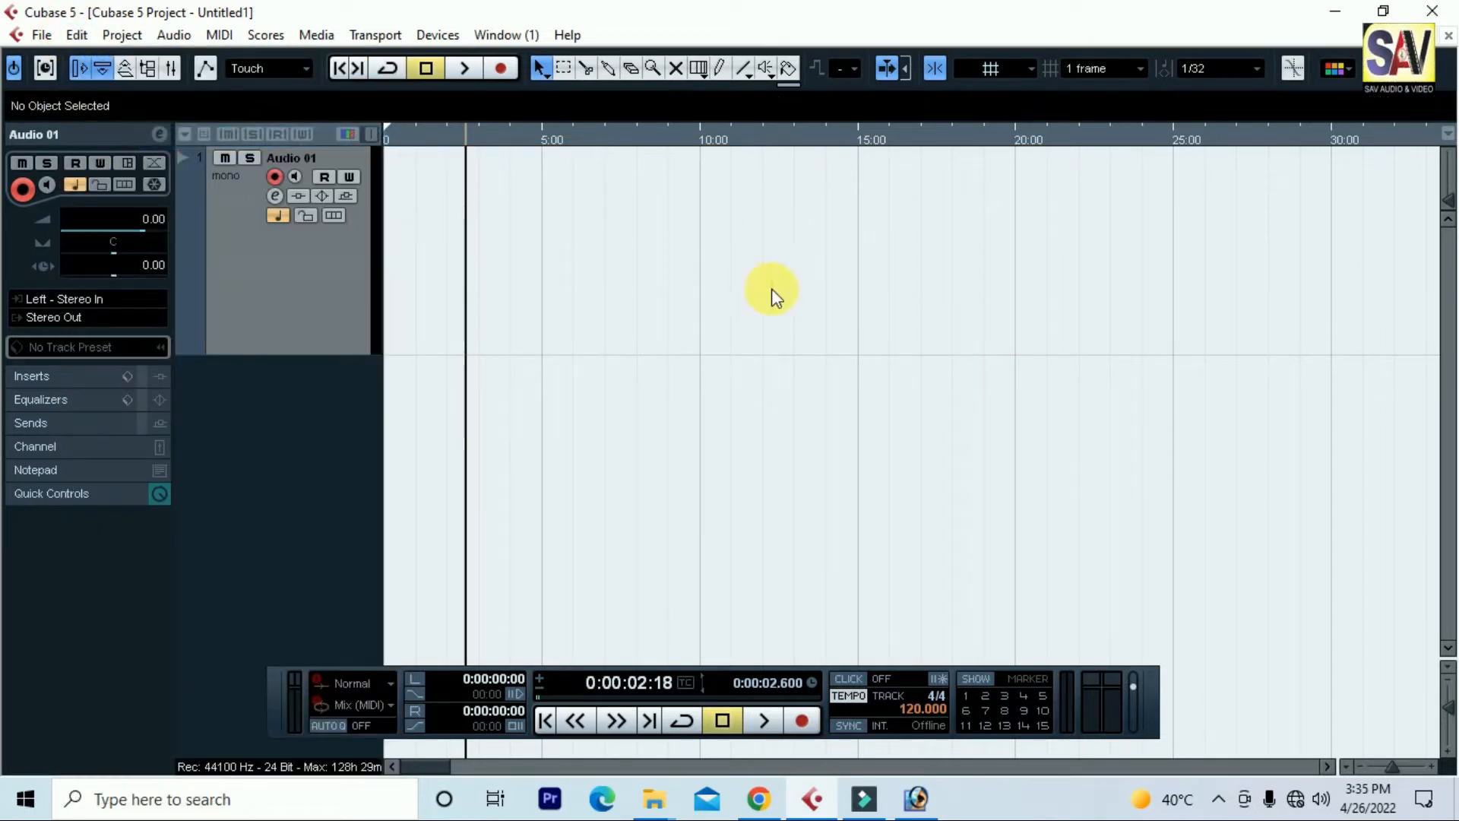
left_click_drag(746, 136, 962, 142)
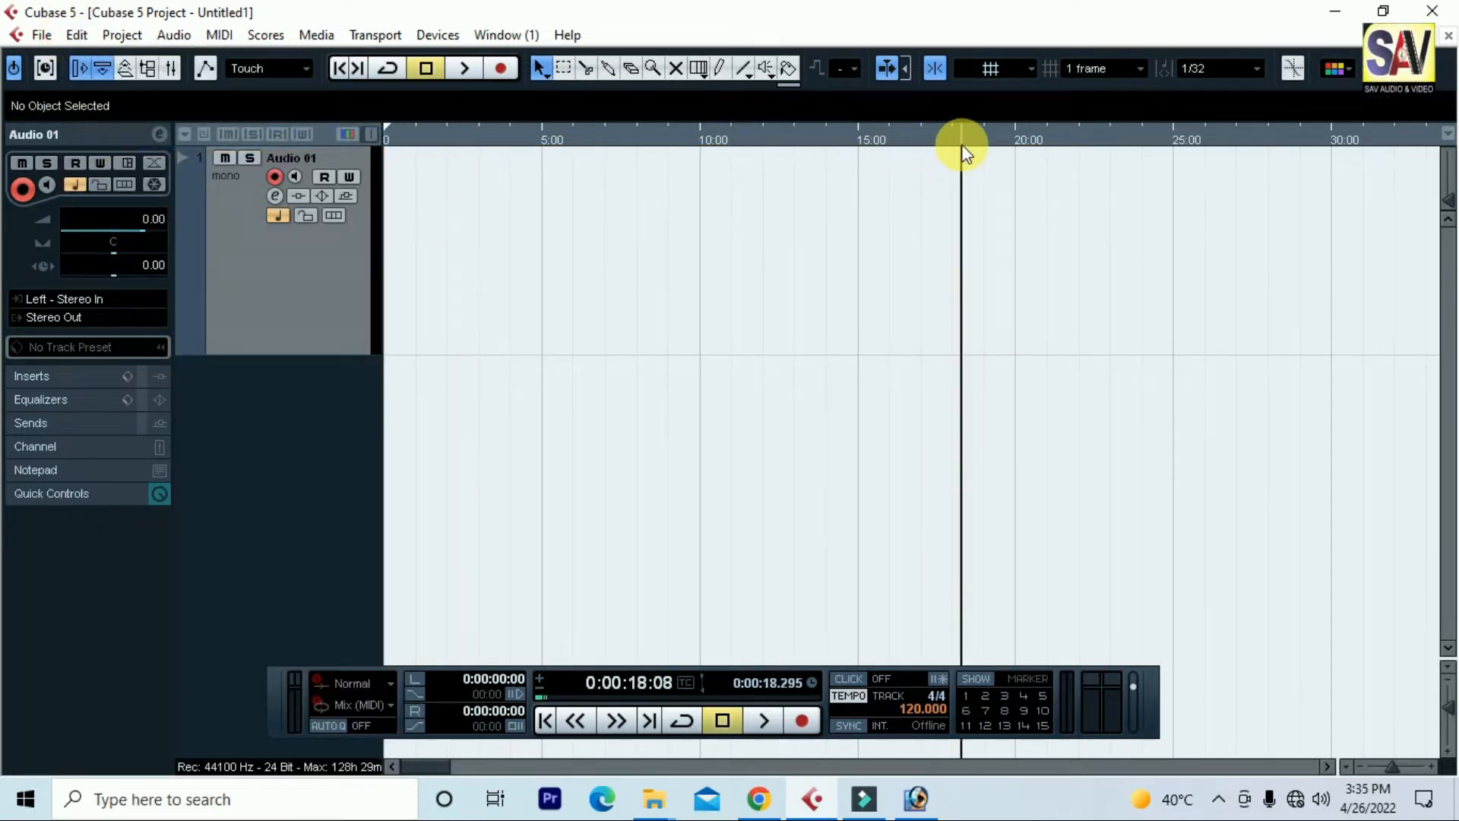
key("ctrl+z")
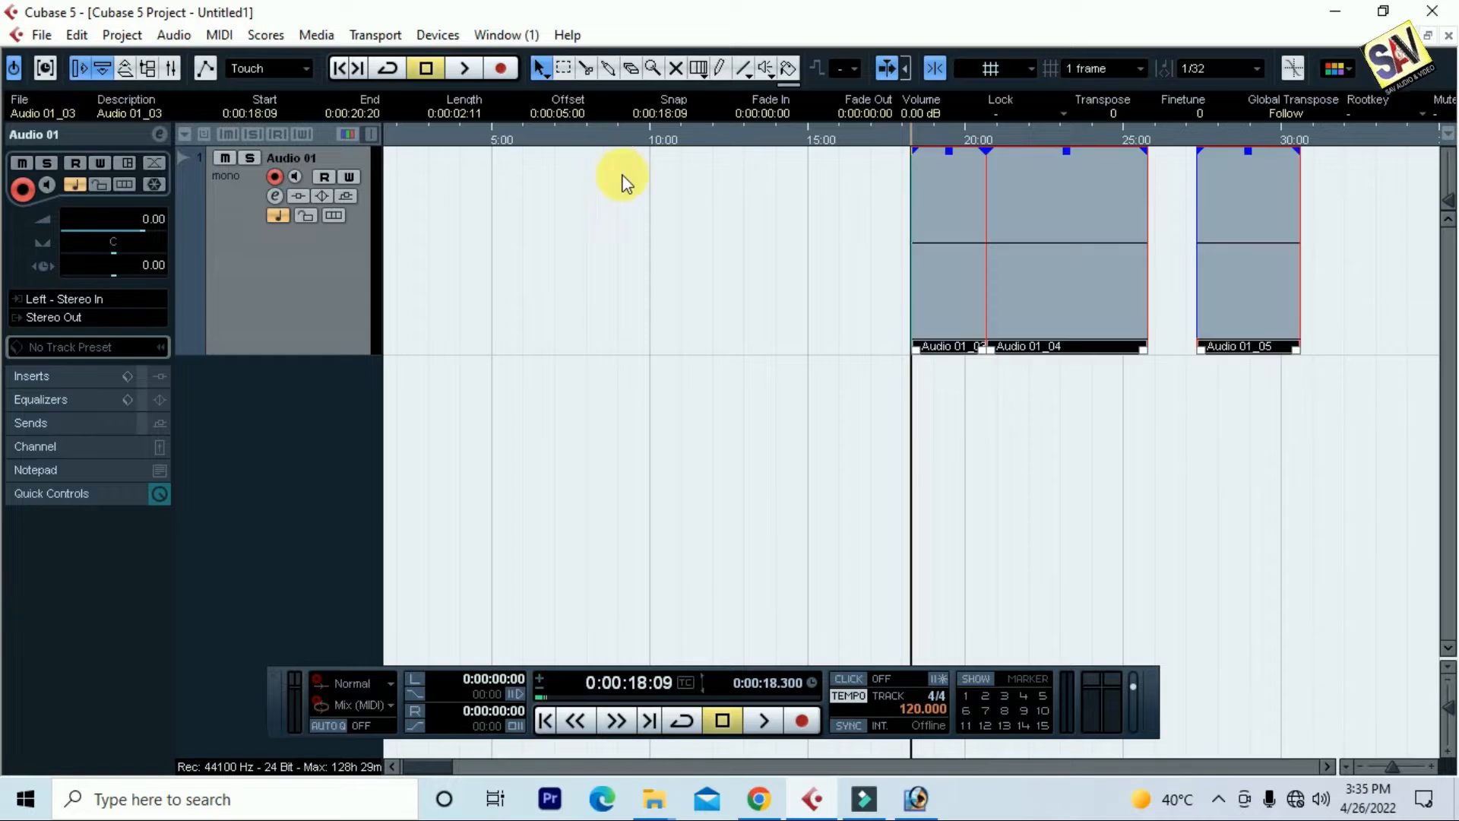
Move the three pasted clips together to an earlier position starting at 0:00:04:08
left_click(654, 258)
left_click_drag(1368, 342, 782, 235)
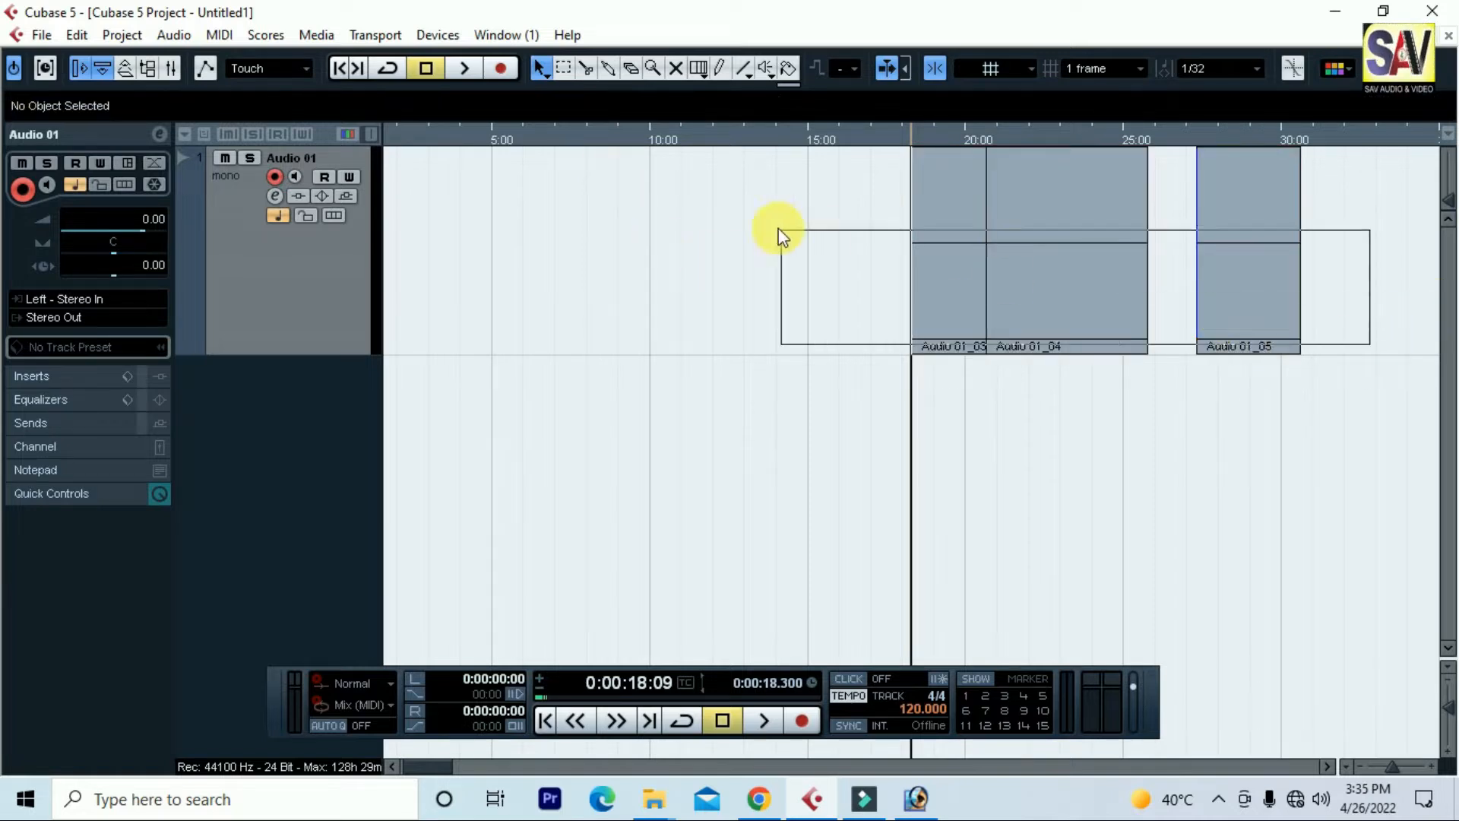
left_click_drag(1021, 227, 567, 253)
left_click(694, 397)
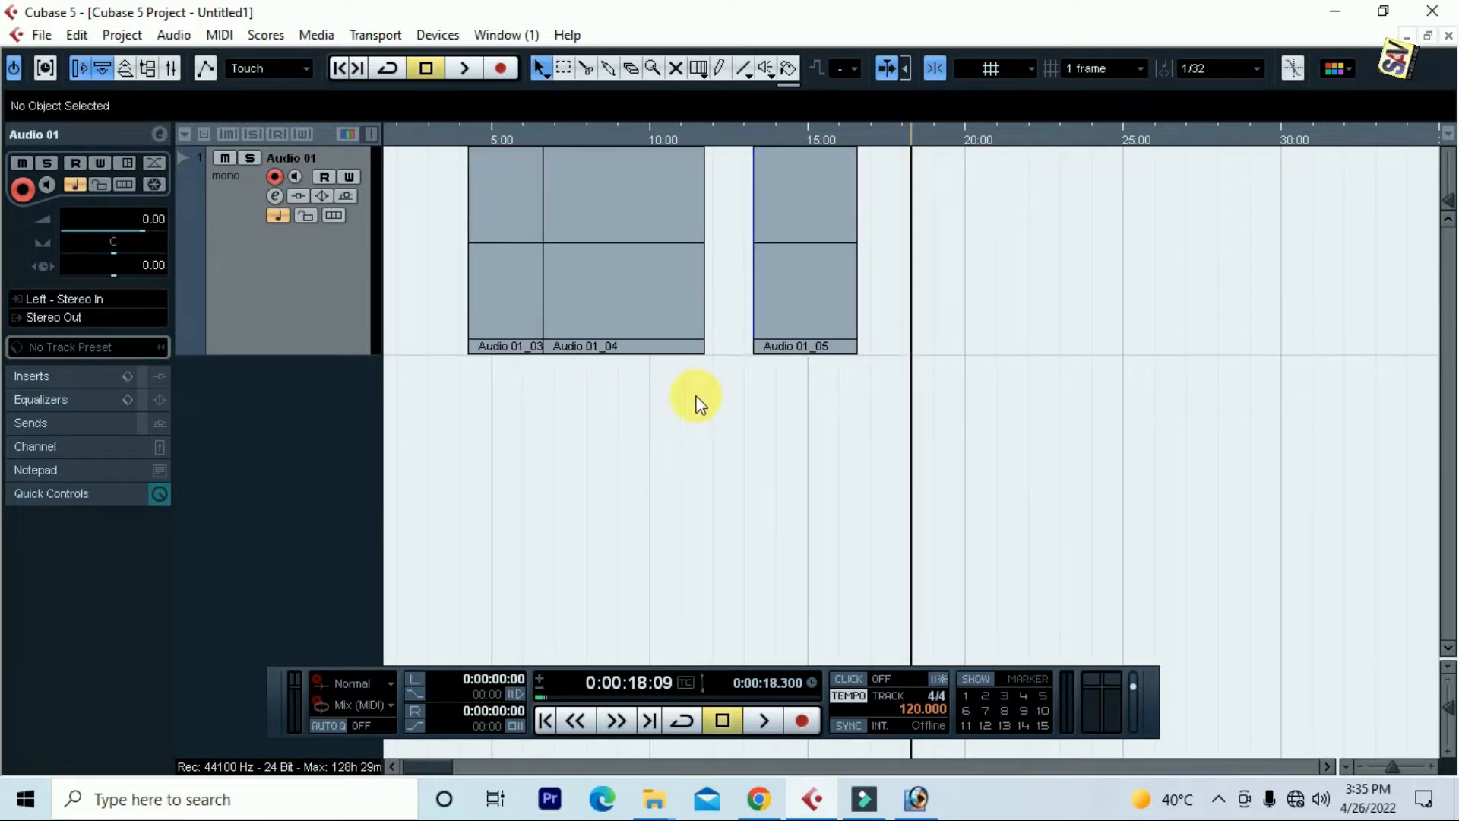
Cut all three clips from the start of the track and paste them at 0:00:31:03
left_click(811, 254)
left_click_drag(652, 428, 524, 243)
left_click_drag(952, 266, 389, 255)
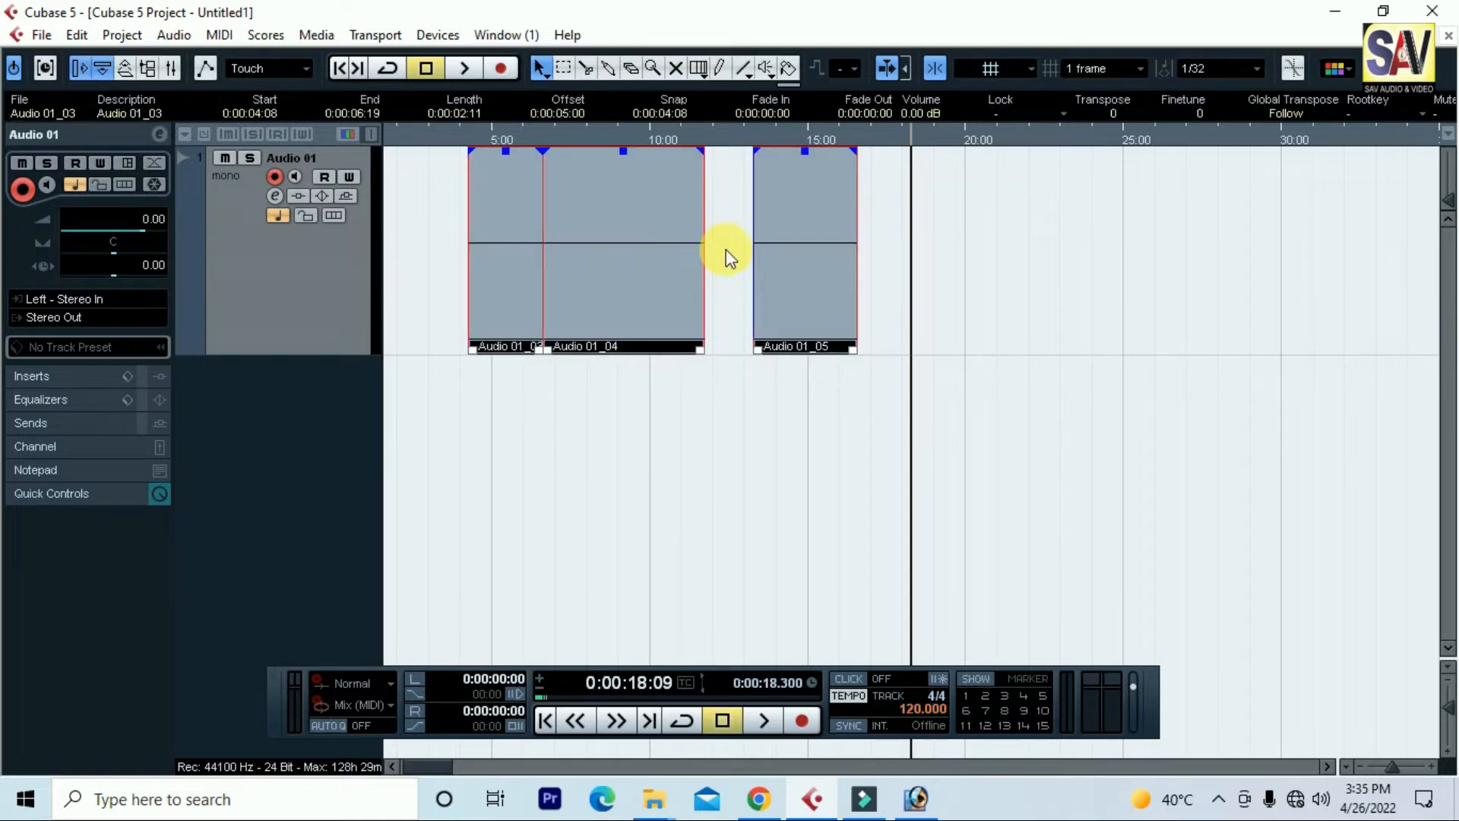
key("Delete")
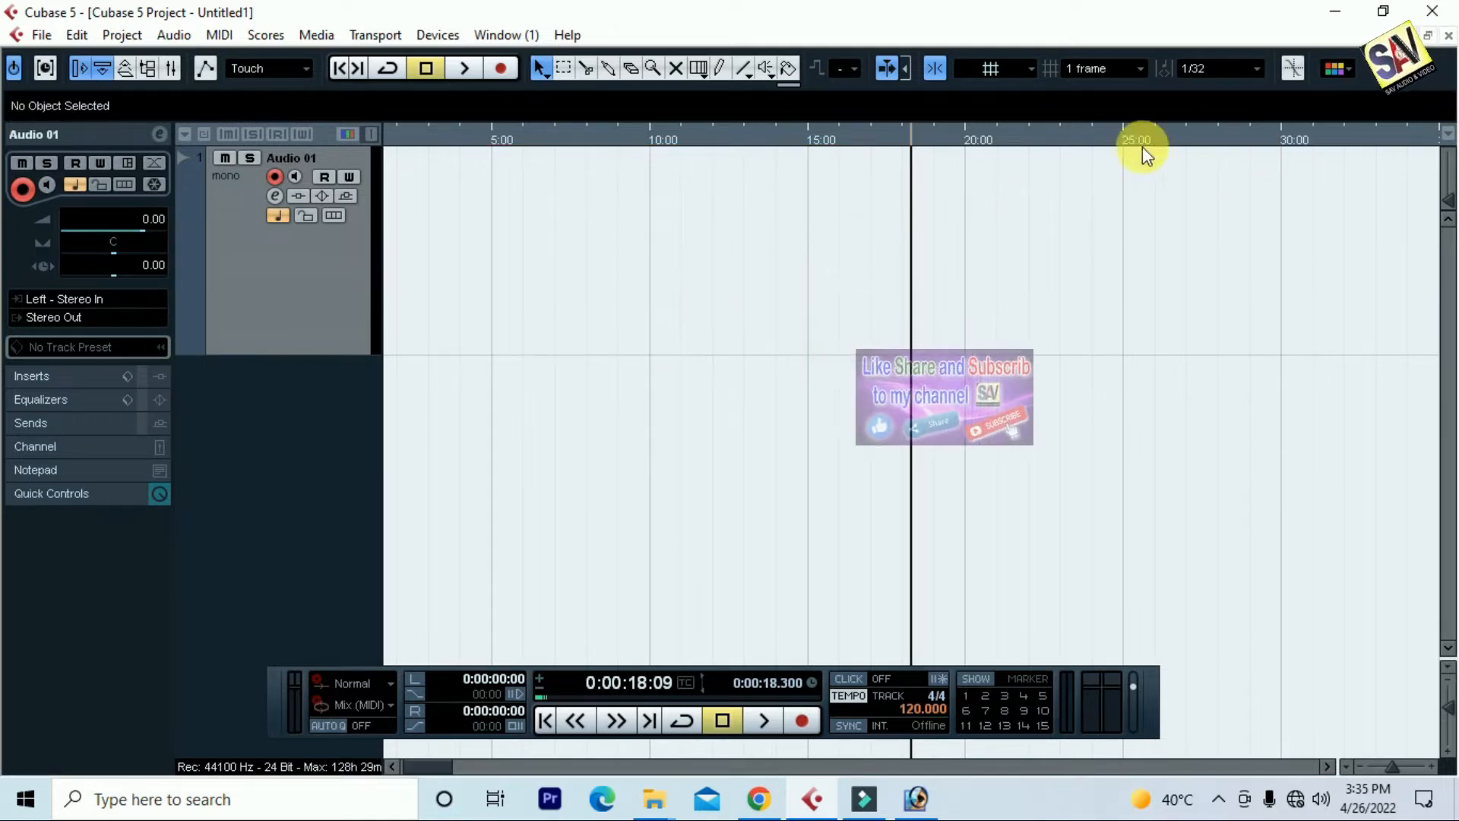
left_click(1316, 139)
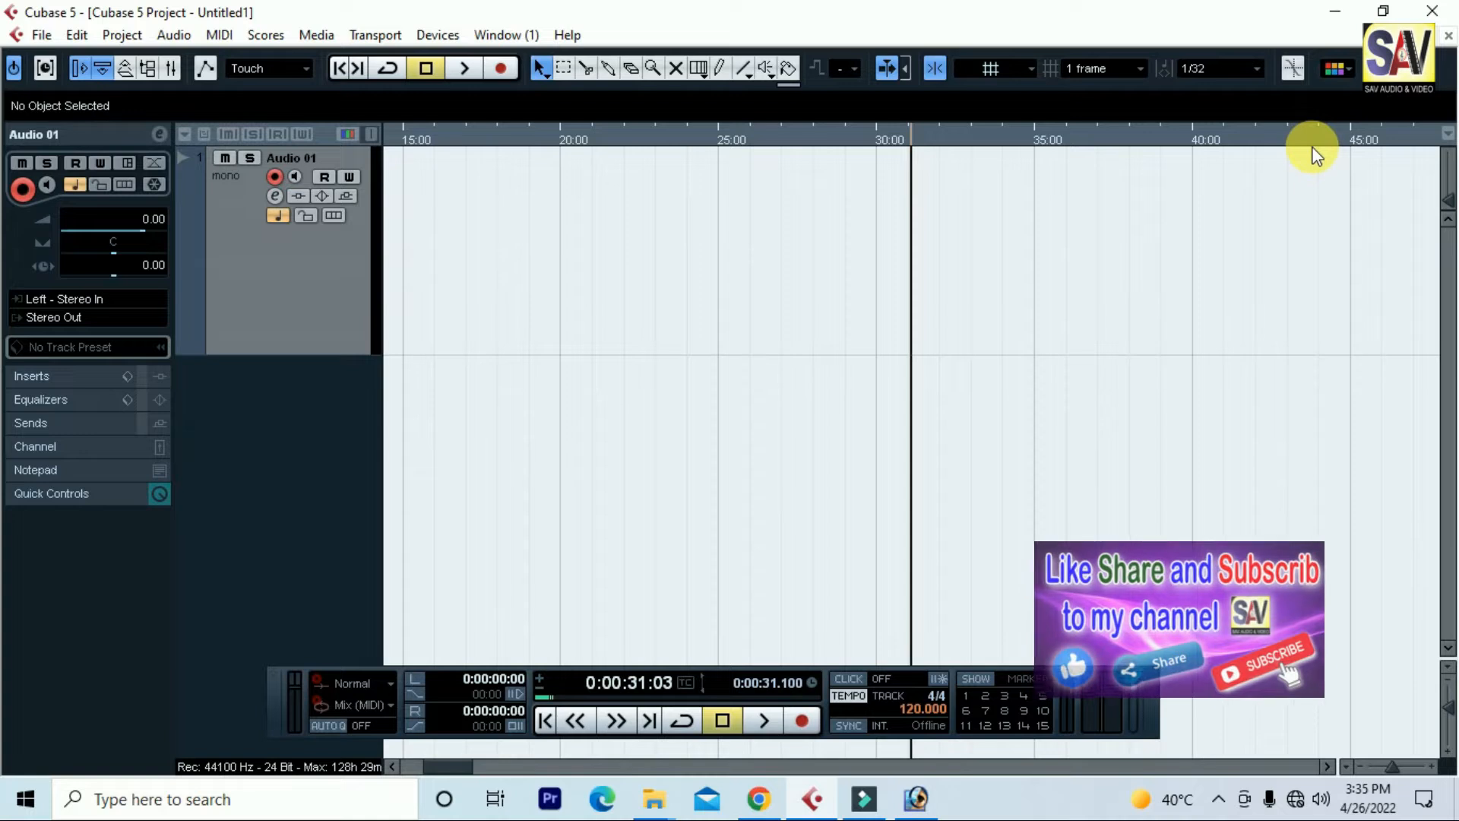
key("ctrl+z")
Select the three pasted clips and move them together to start at 0:00:17:16
left_click_drag(1257, 426, 850, 267)
left_click_drag(1267, 428, 917, 262)
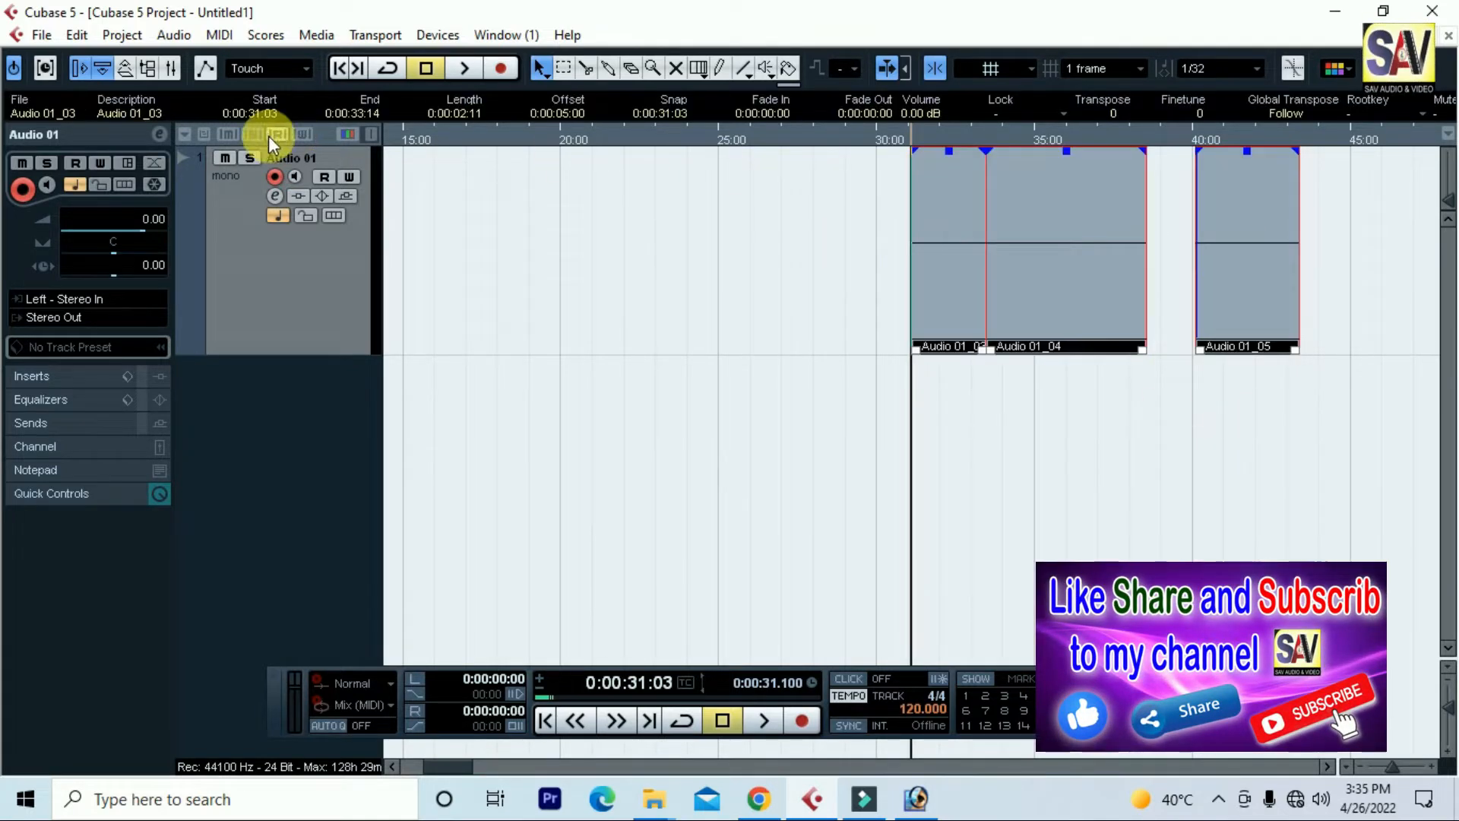
left_click(76, 36)
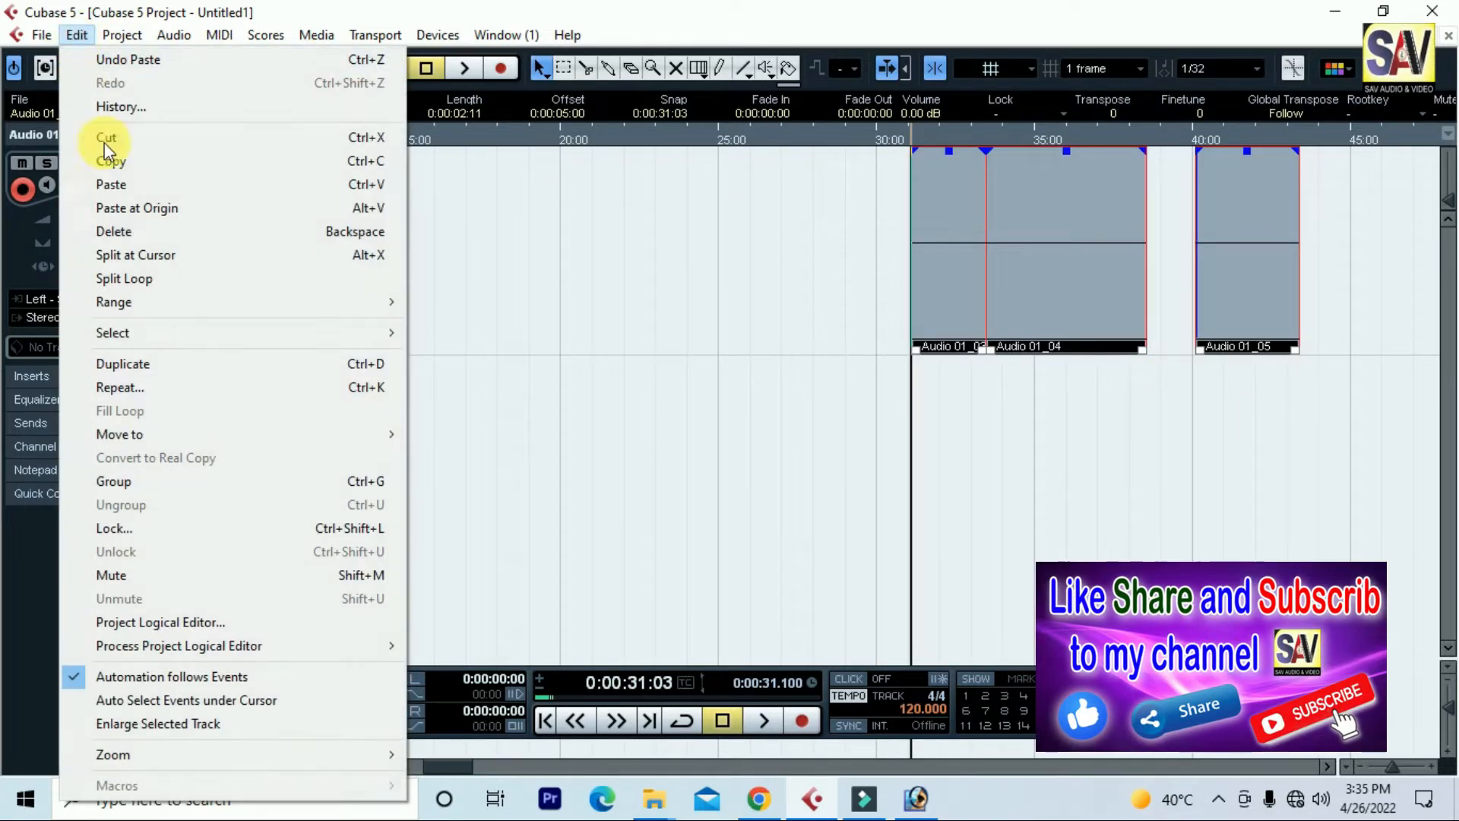
left_click(152, 169)
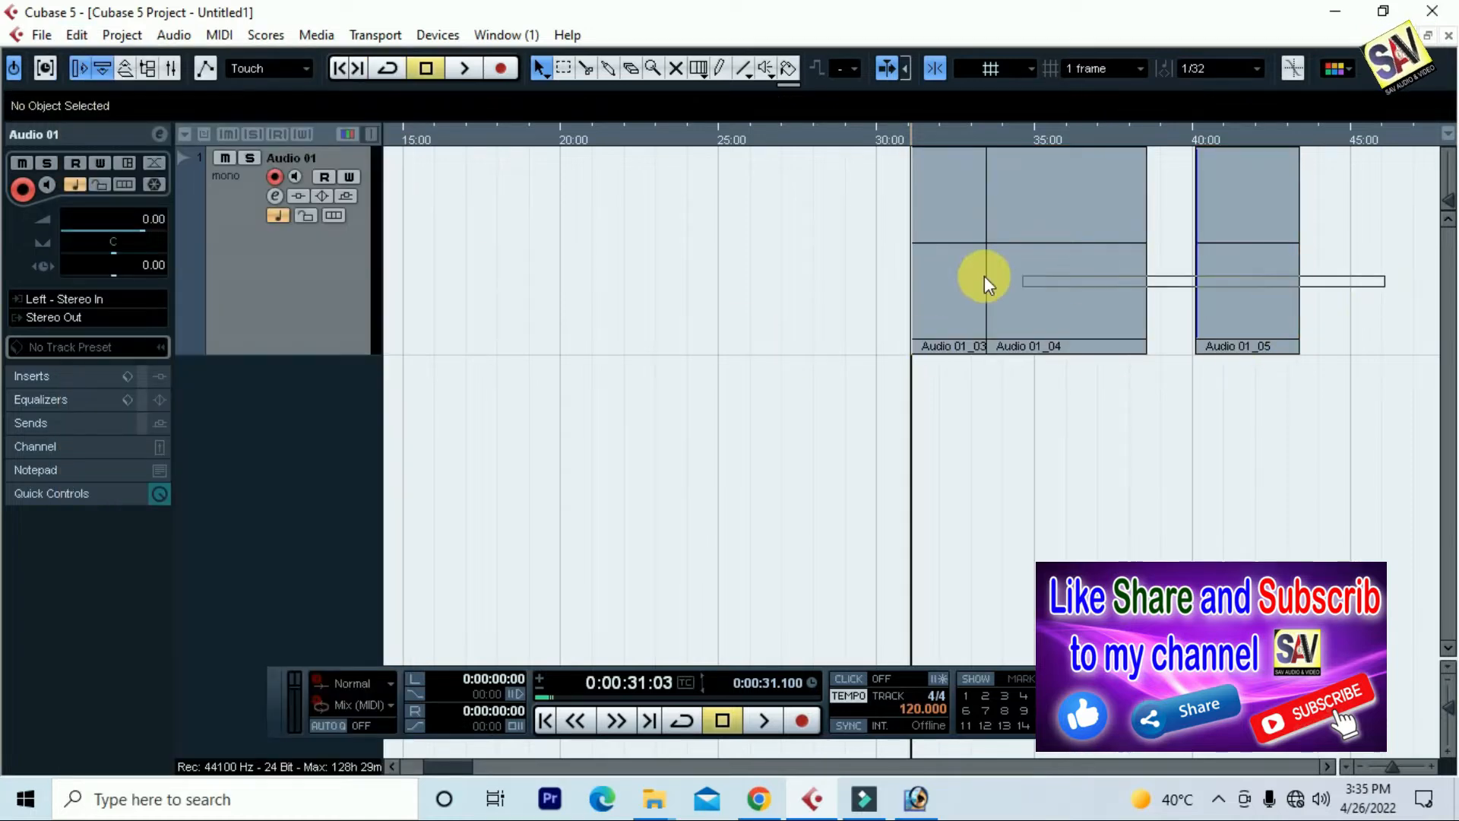
left_click_drag(1057, 258, 627, 272)
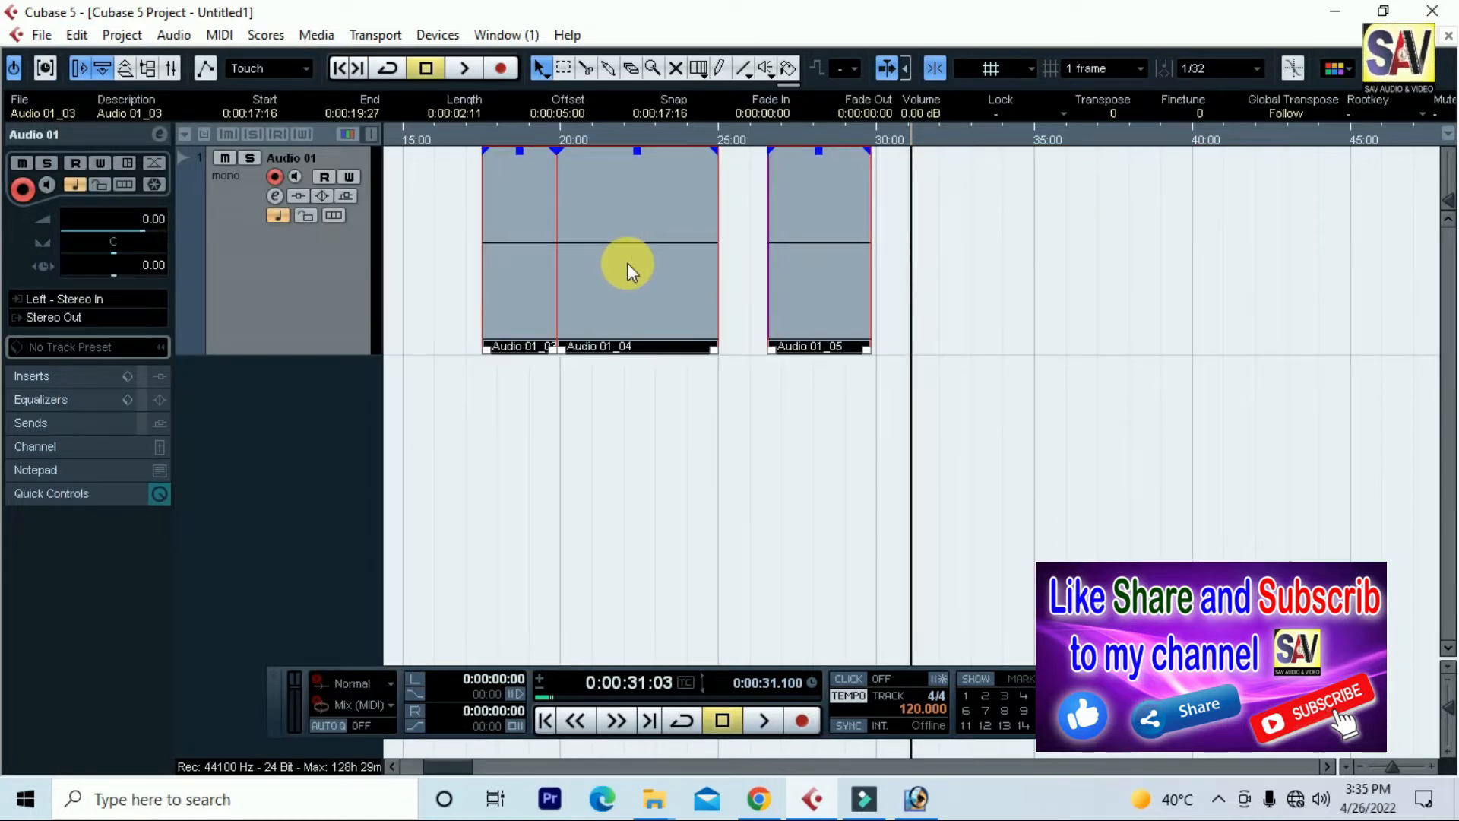
Copy the three selected clips and paste the copies at 0:00:39:29 on the same track
left_click(76, 36)
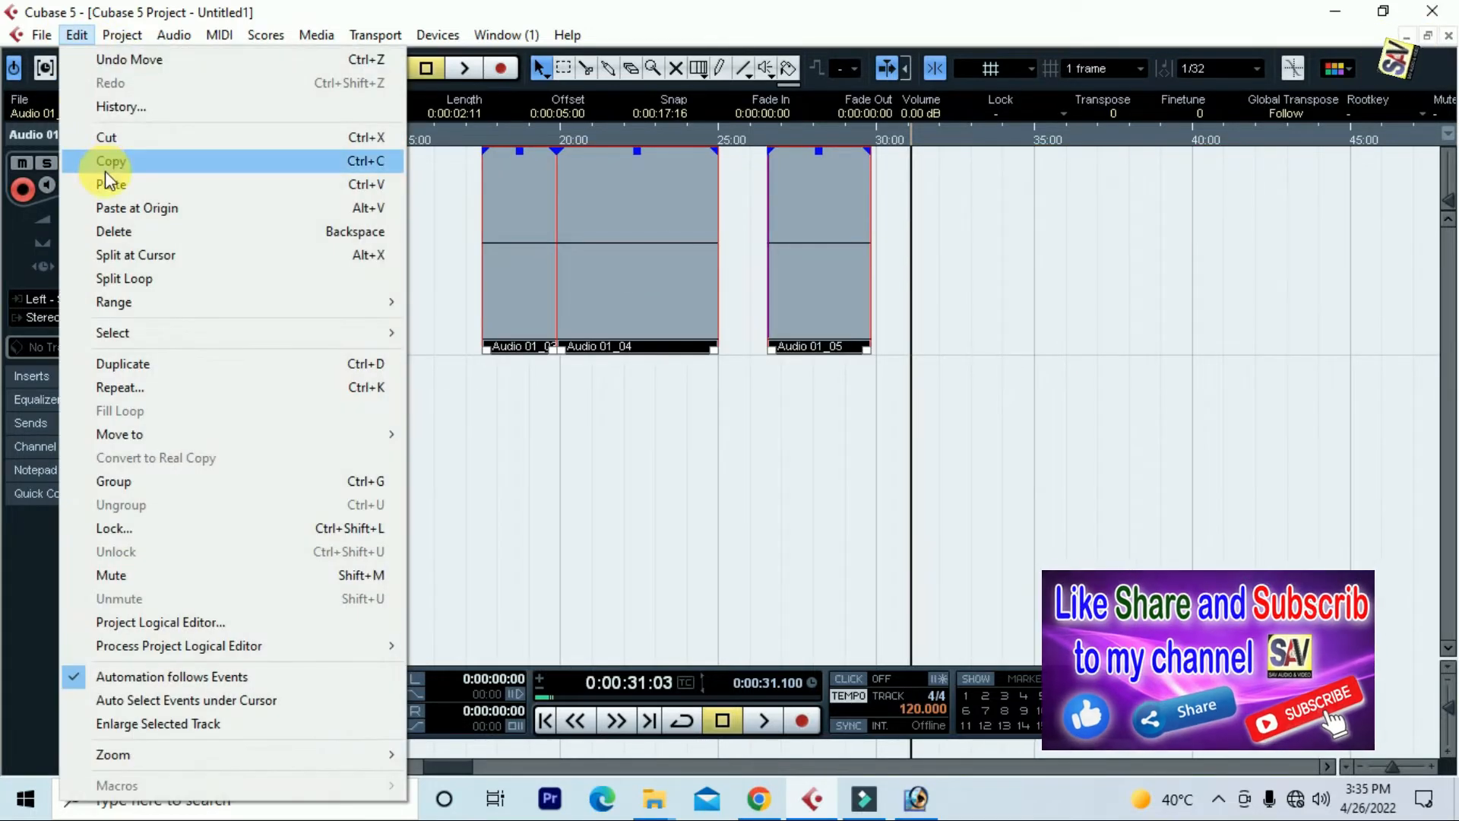
left_click(127, 162)
left_click(1190, 140)
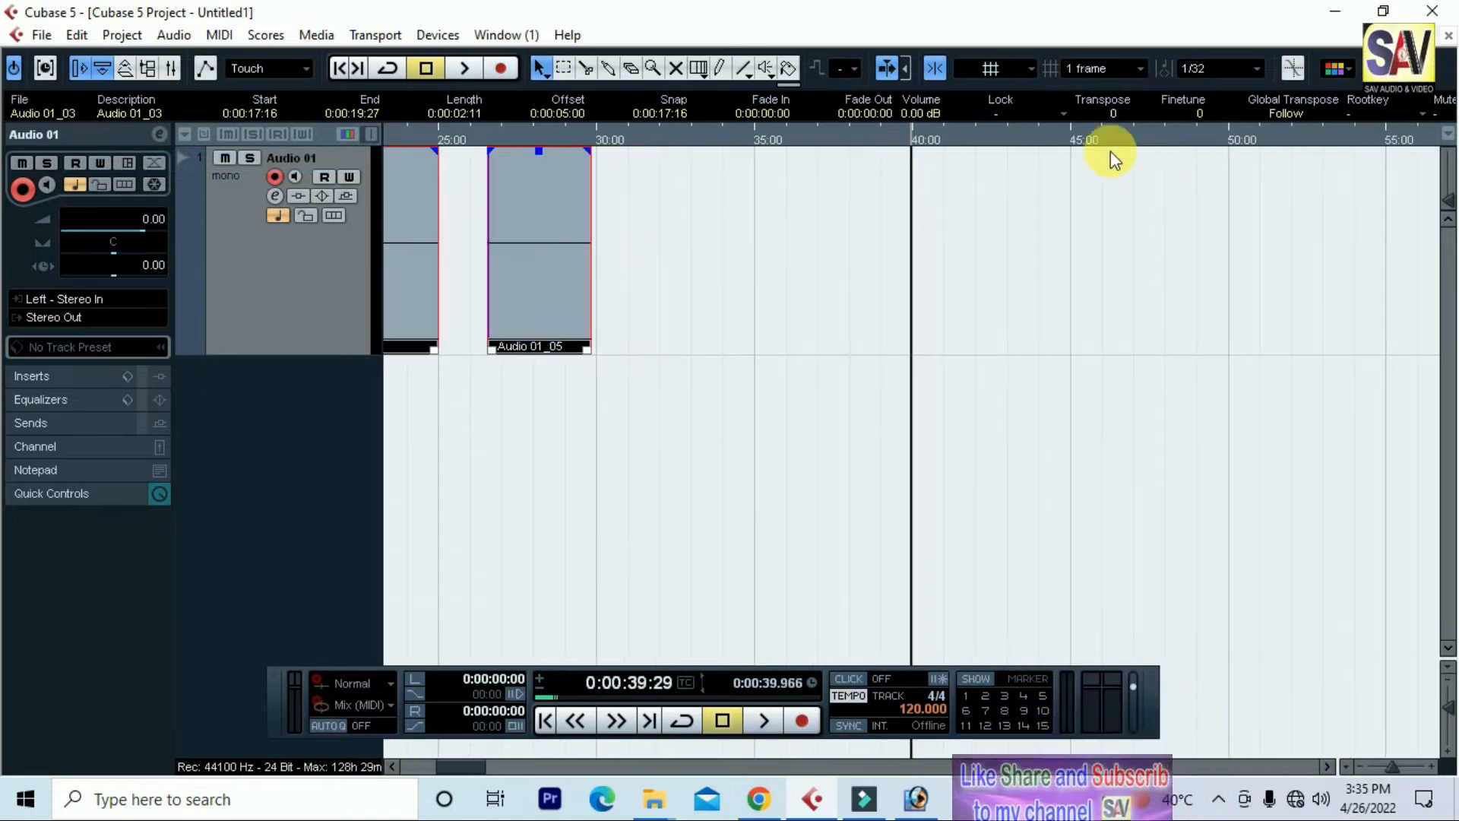
left_click(89, 38)
left_click(114, 186)
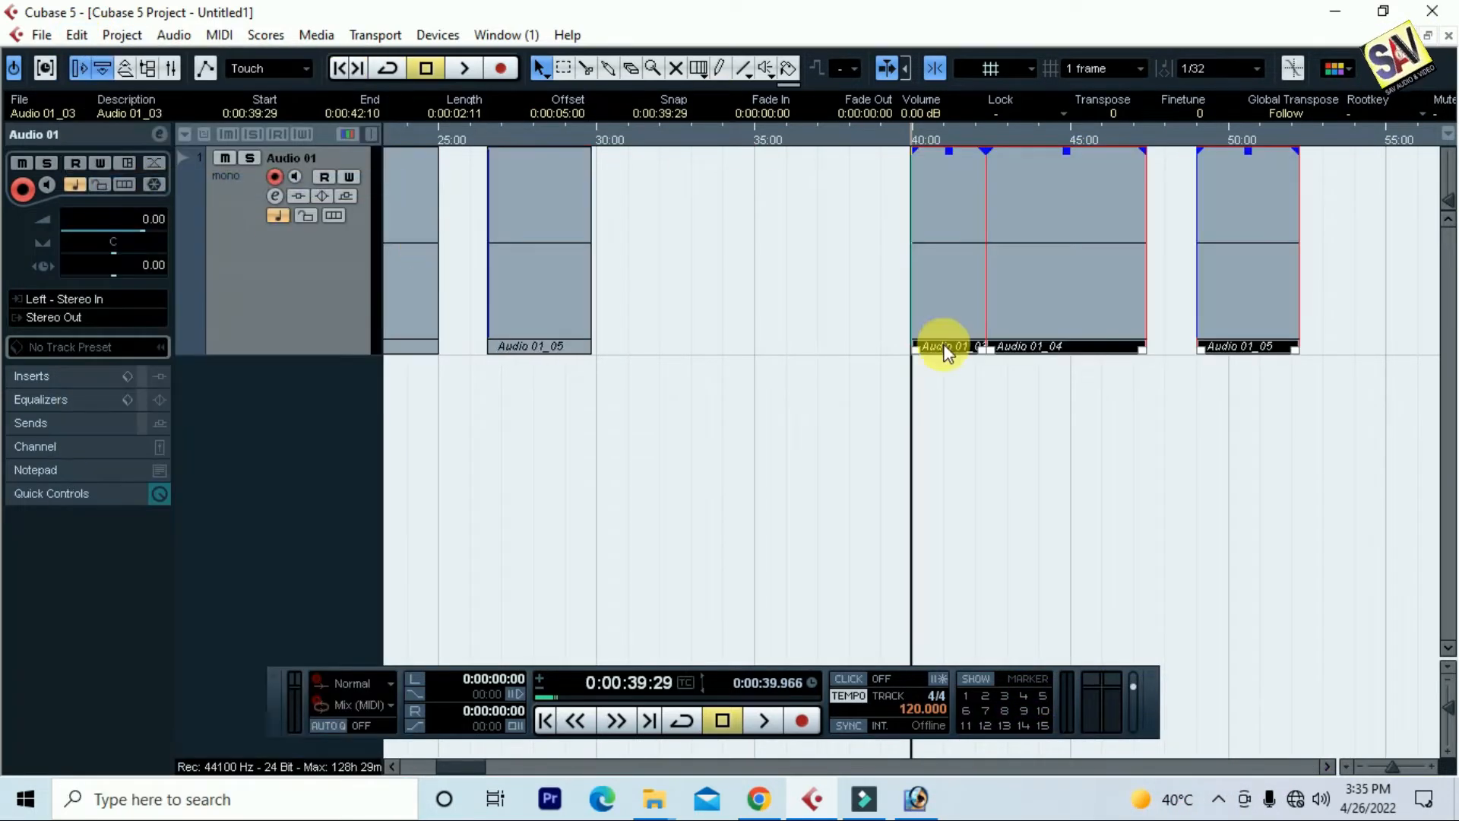
Paste the copied group of three clips at 0:01:04:29 on the same track
left_click(1155, 367)
left_click_drag(1311, 432, 778, 240)
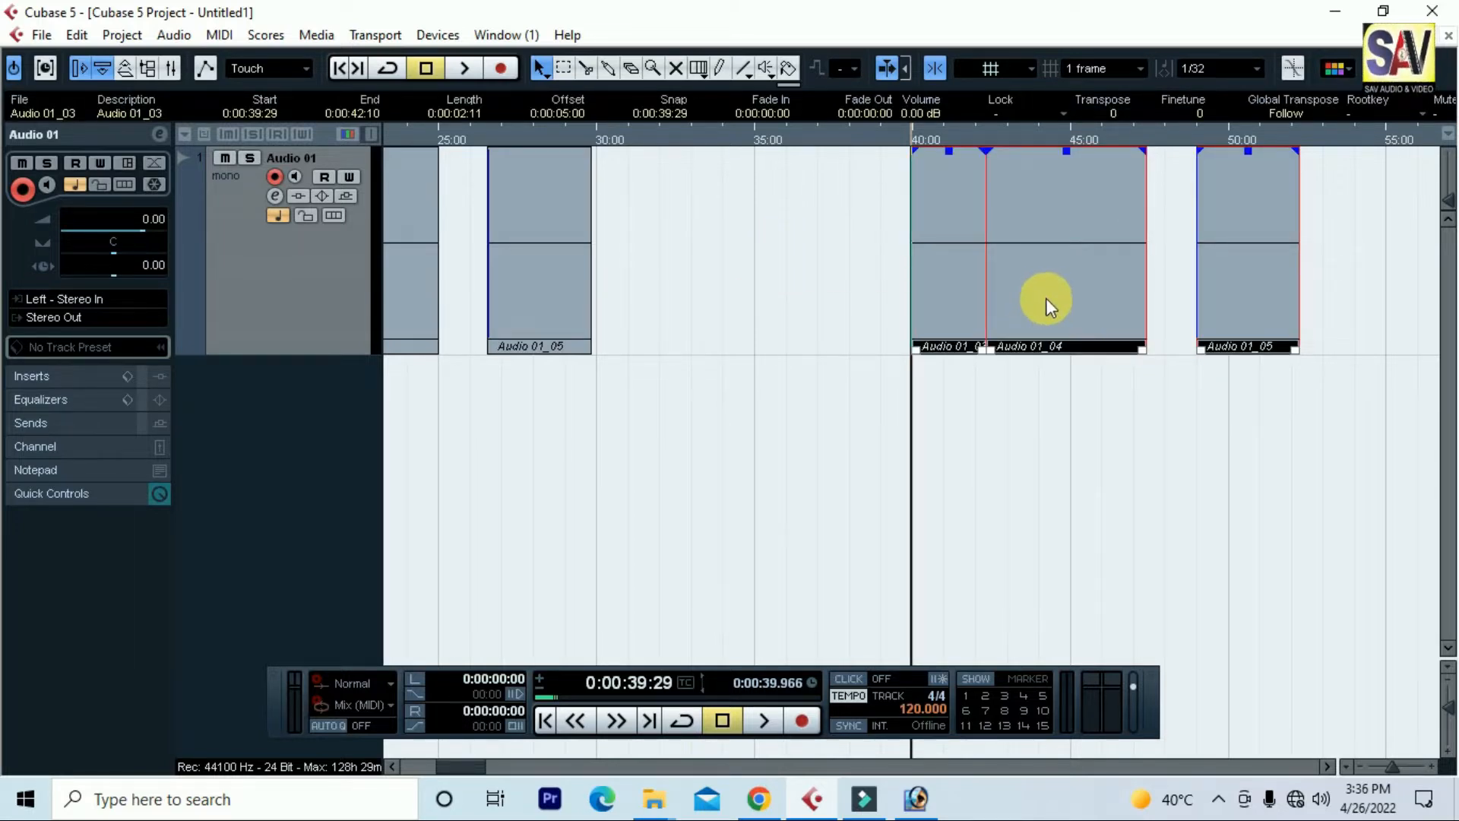
left_click(1395, 137)
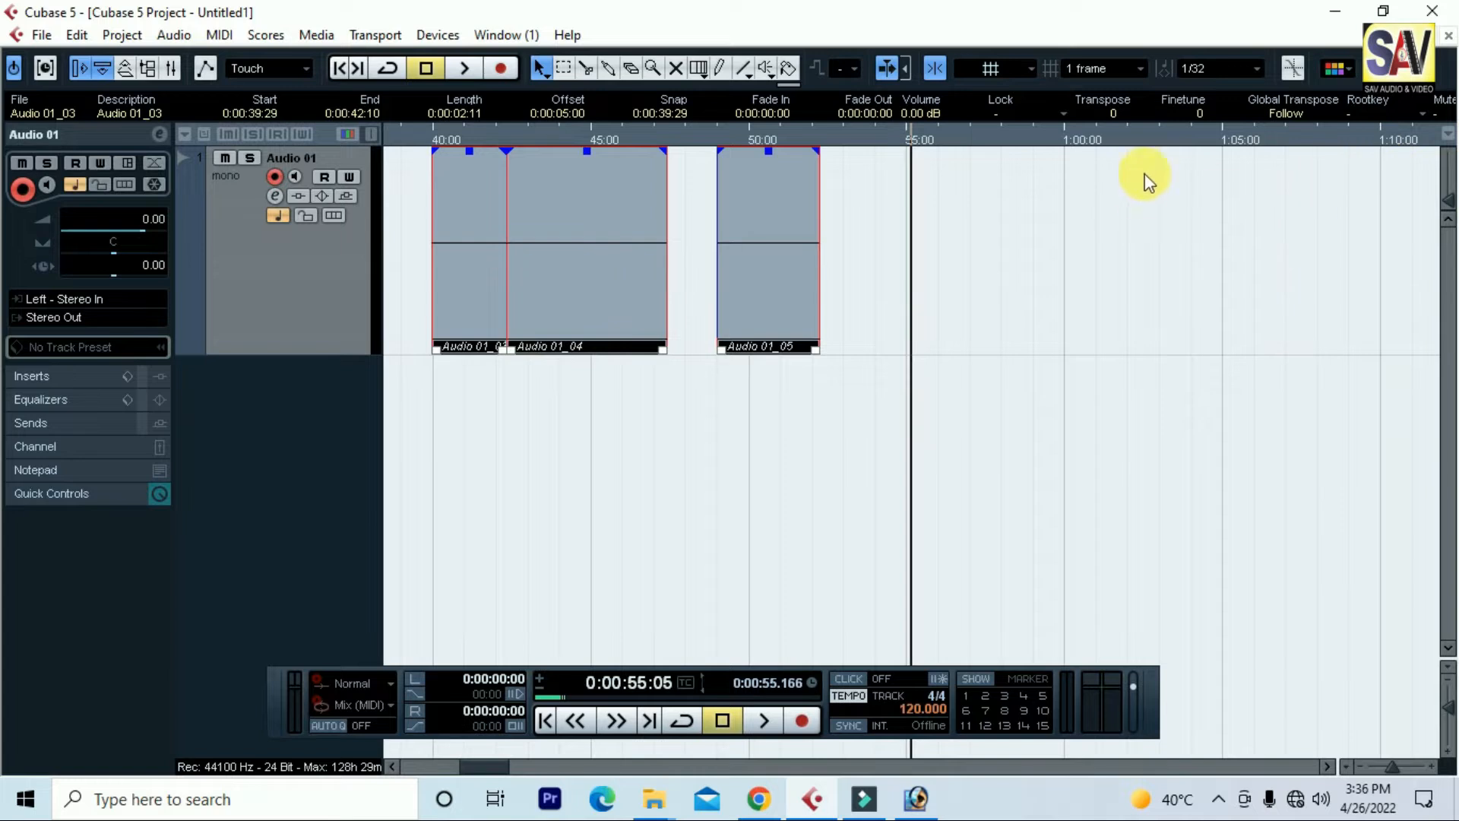
left_click(1011, 114)
left_click(1261, 147)
left_click(1233, 139)
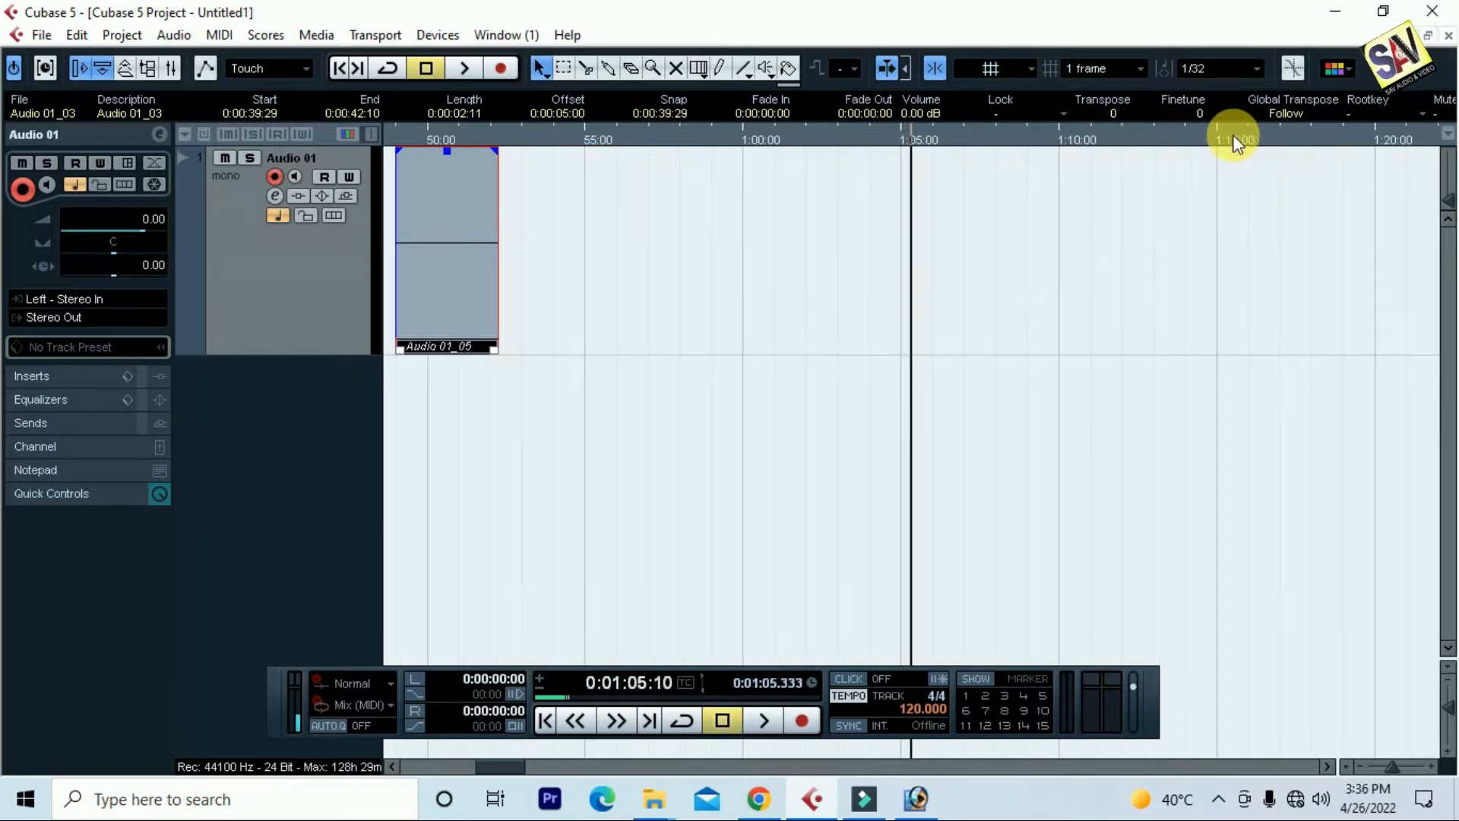
left_click(901, 140)
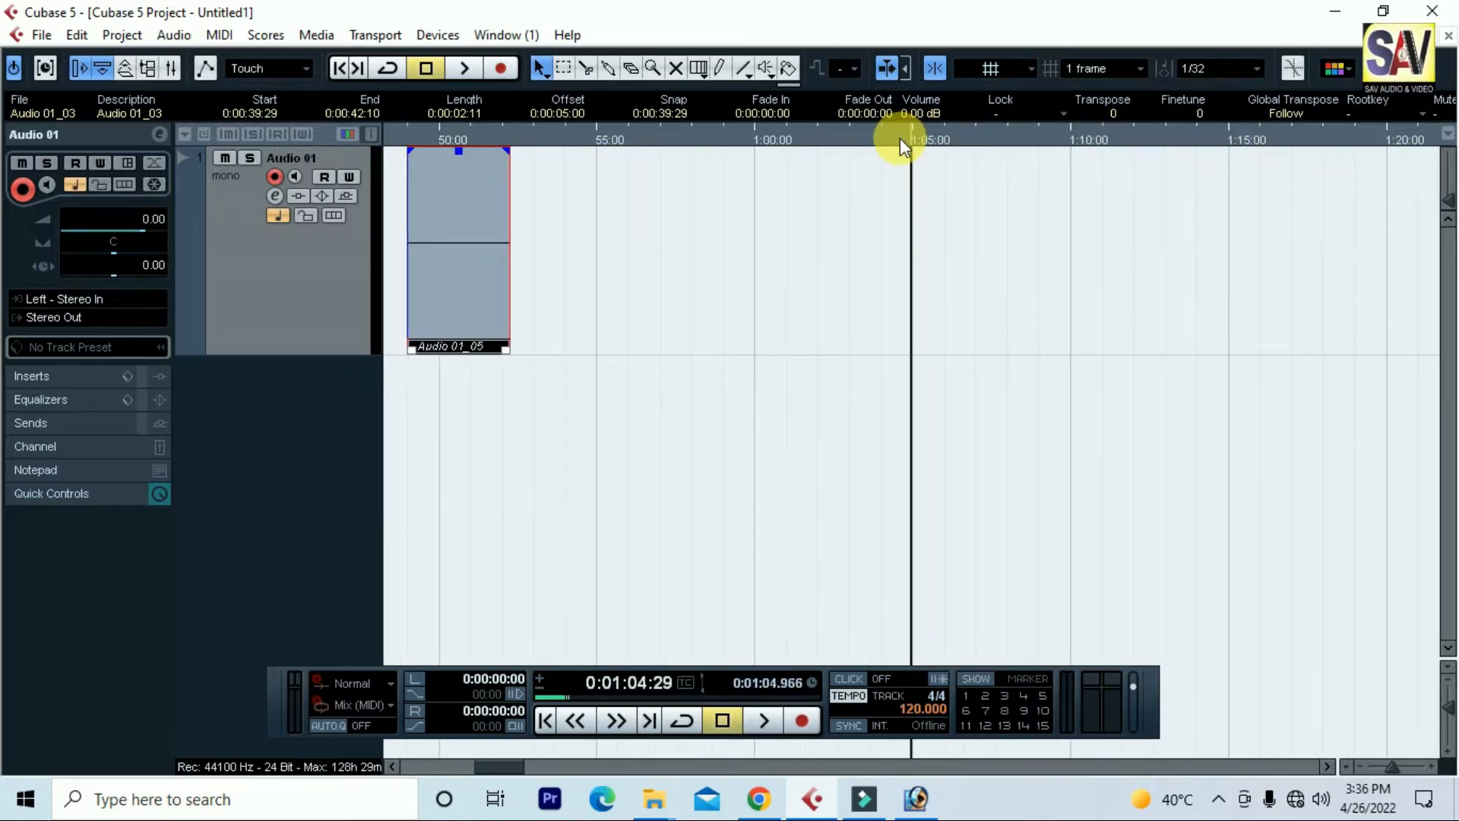
key("ctrl+v")
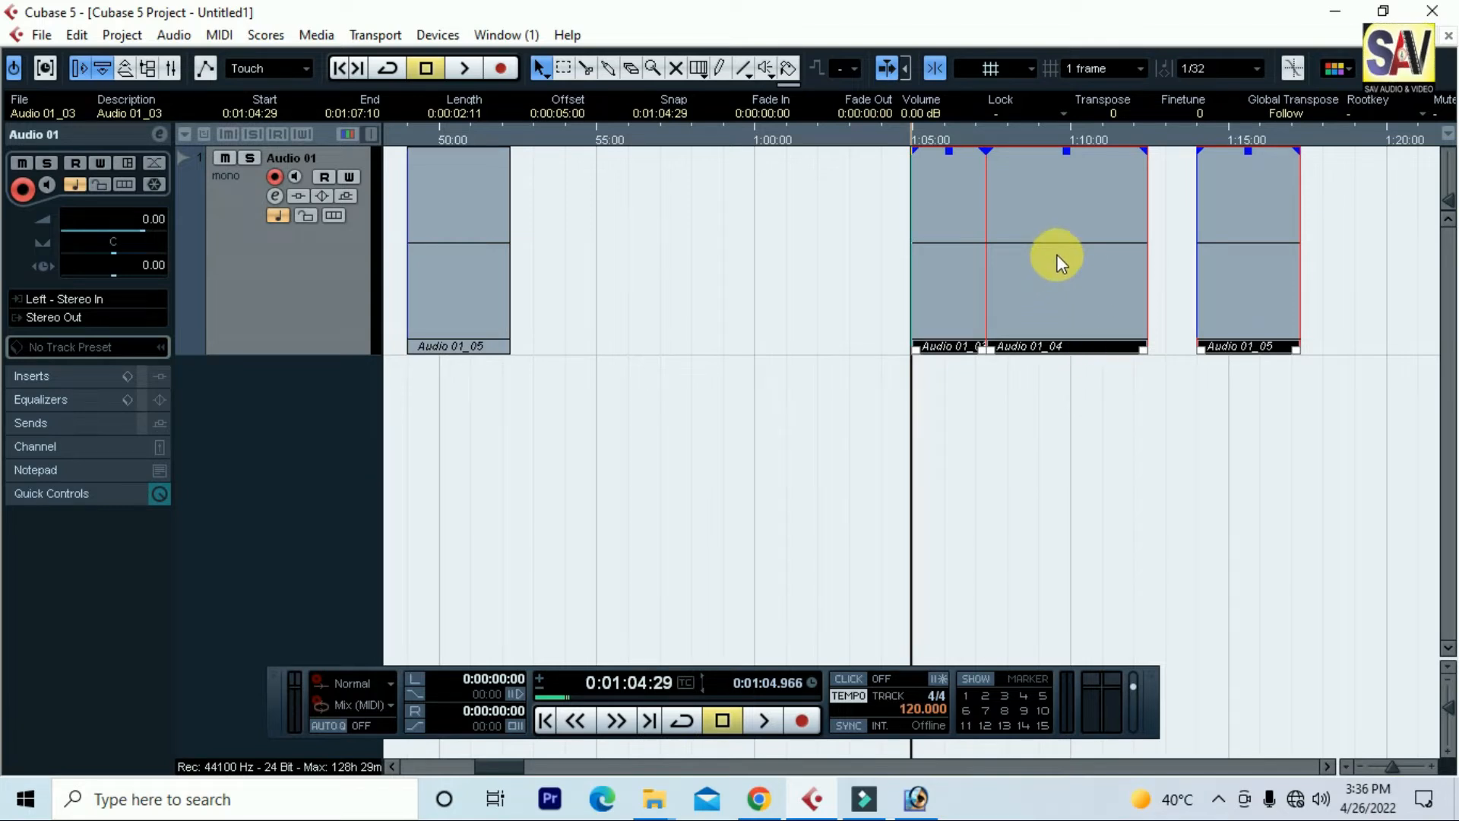
Delete the Audio 01_04 clip from the newest pasted group and undo the deletion
left_click(78, 39)
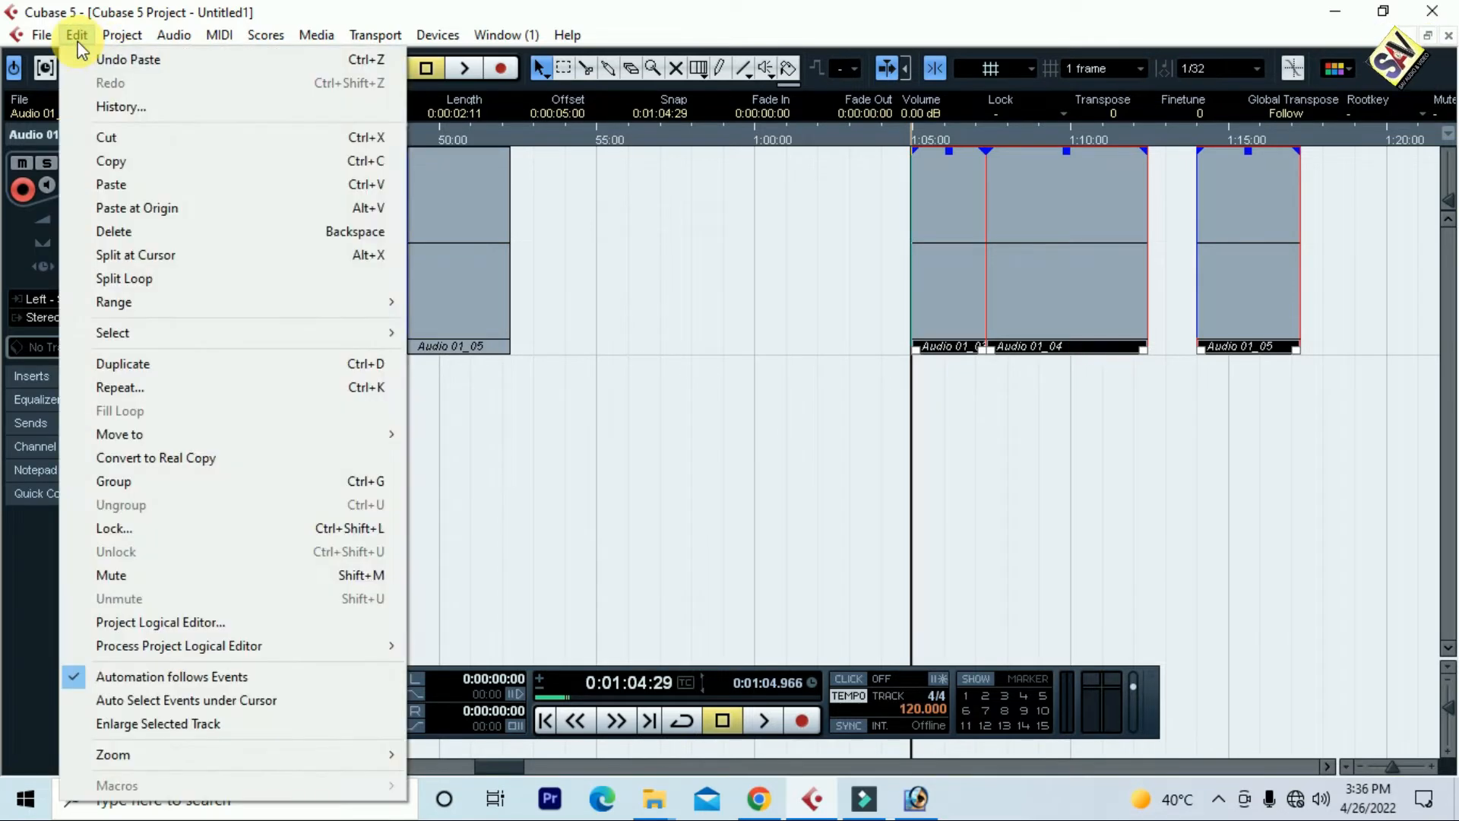
left_click(199, 248)
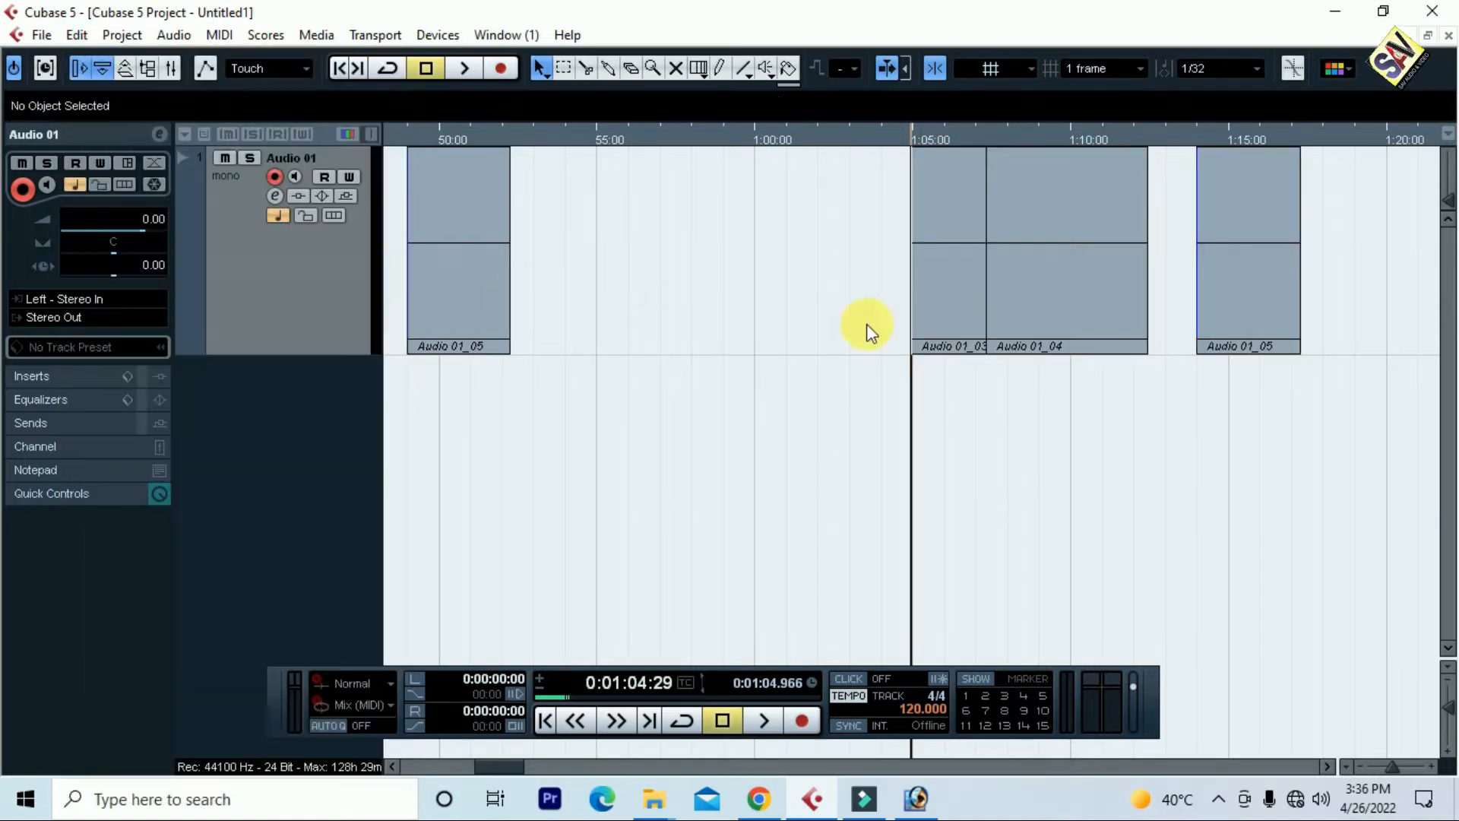
left_click(1077, 263)
key("Delete")
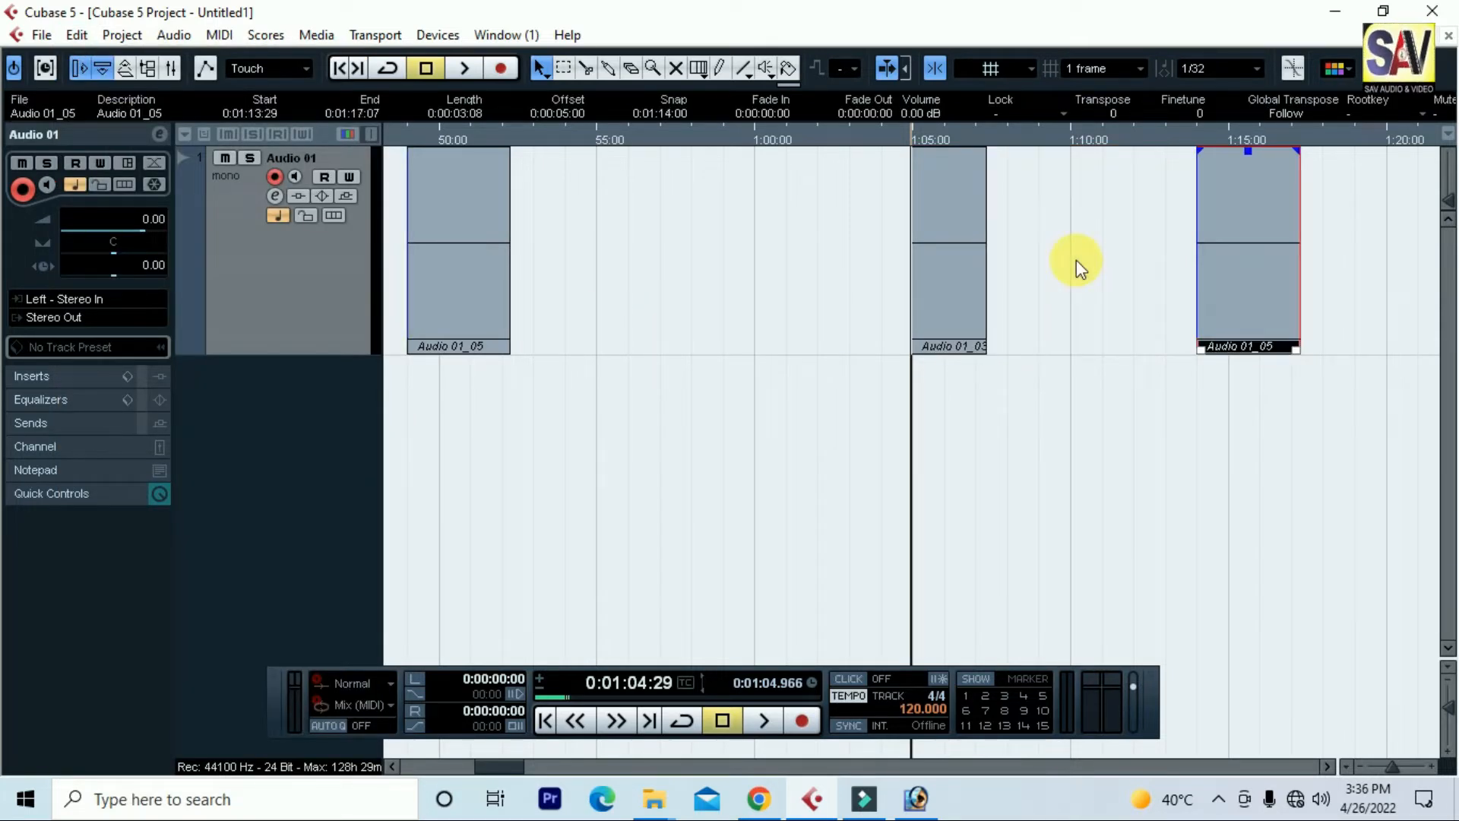
key("ctrl+z")
Select the Audio 01_03 and Audio 01_04 clips of the newest group, delete them together and undo the deletion
left_click_drag(1117, 446, 781, 241)
key("Delete")
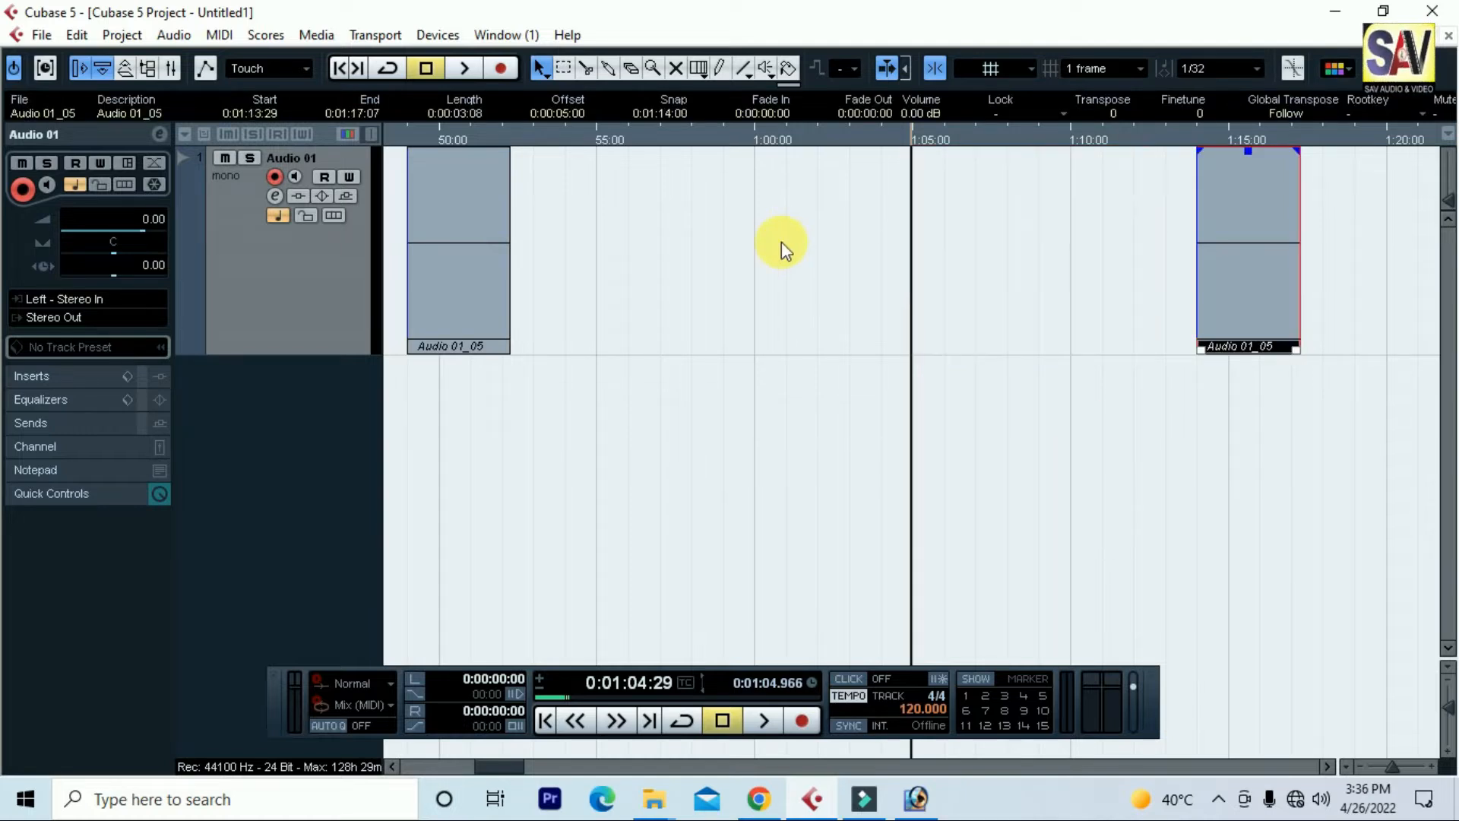
key("ctrl+z")
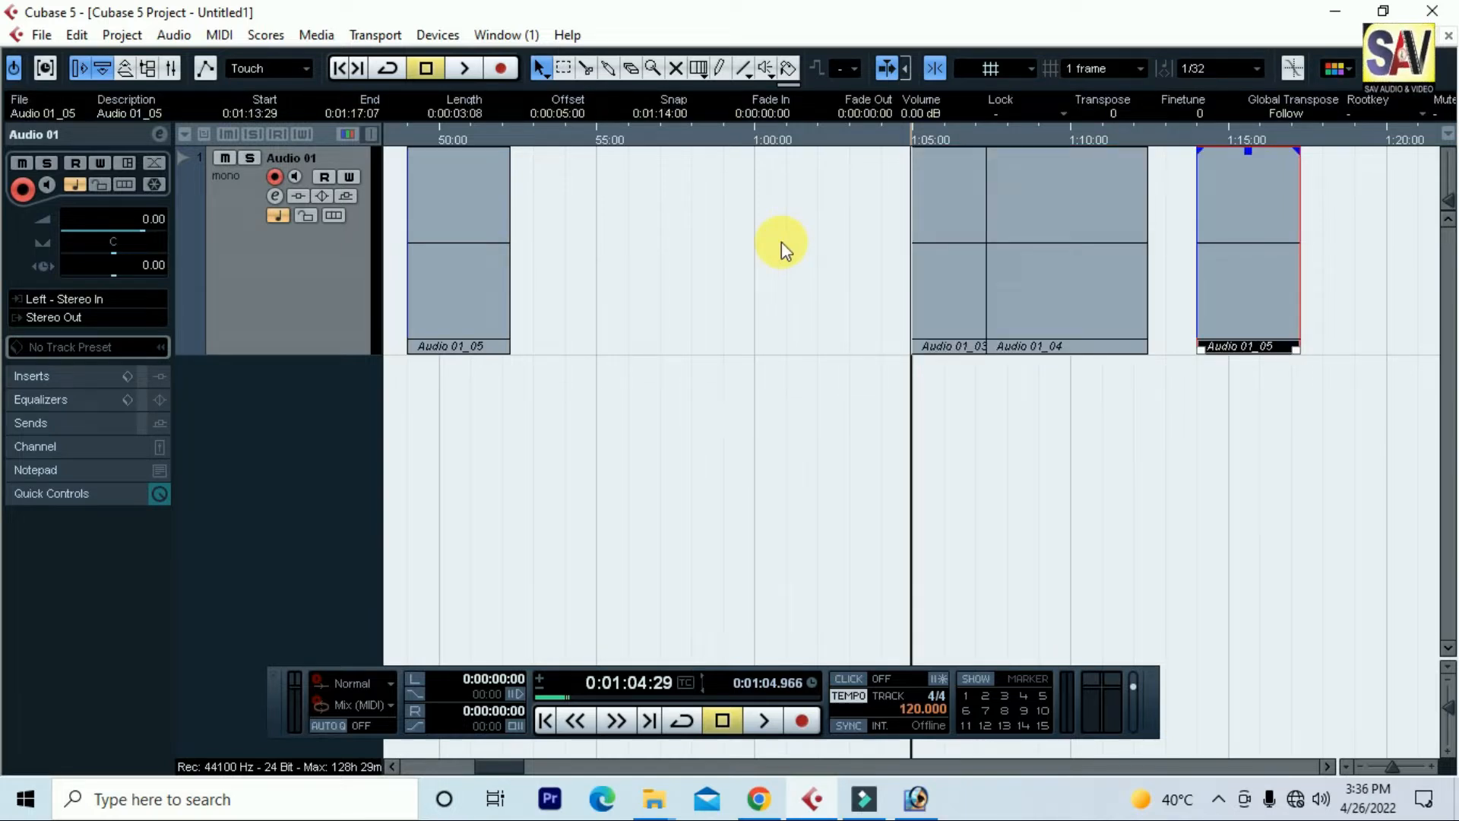
Select all clips in the project and show all three clip groups on the timeline
left_click(77, 34)
mouse_move(203, 337)
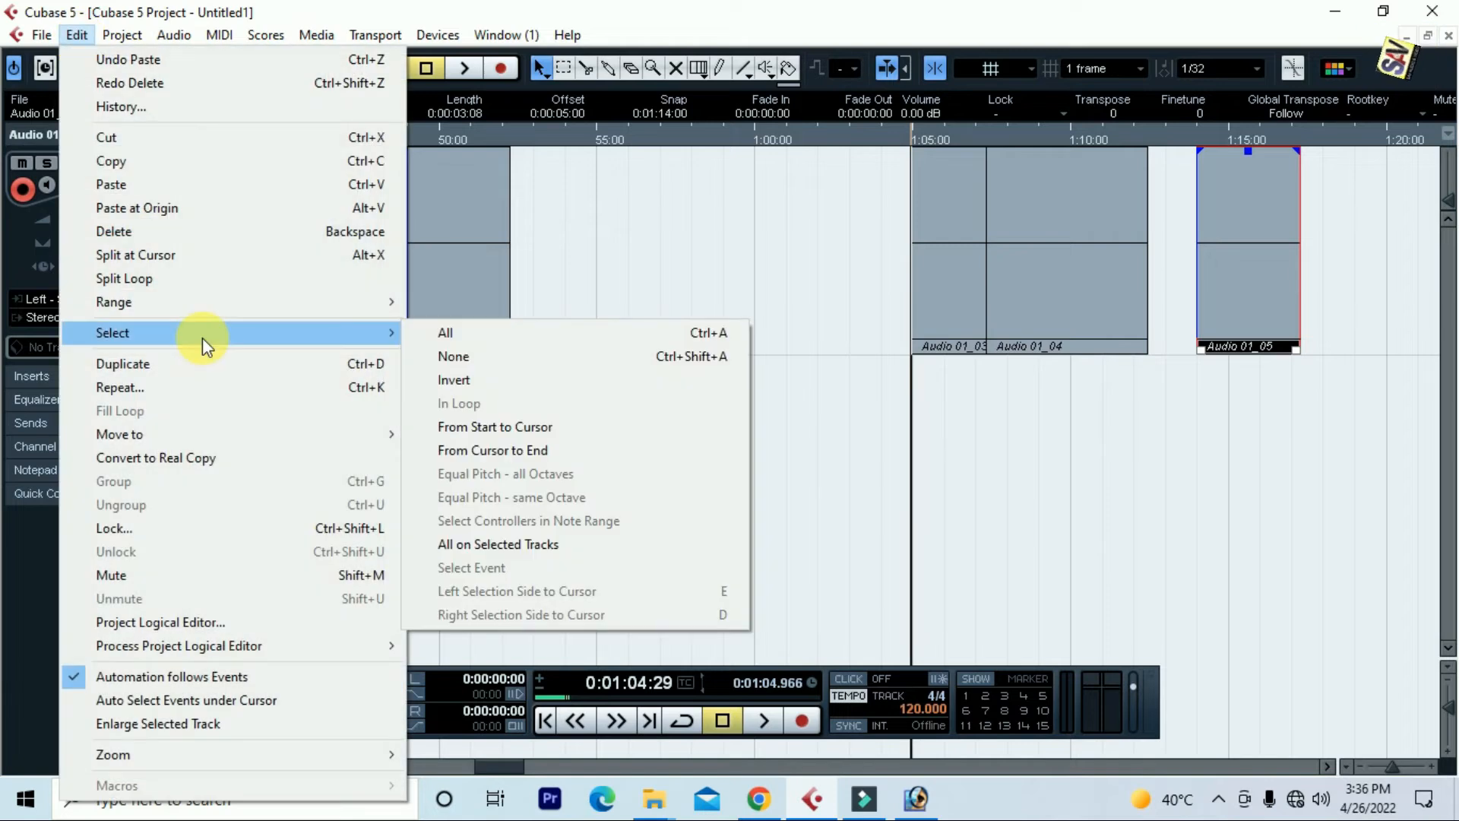
left_click(465, 334)
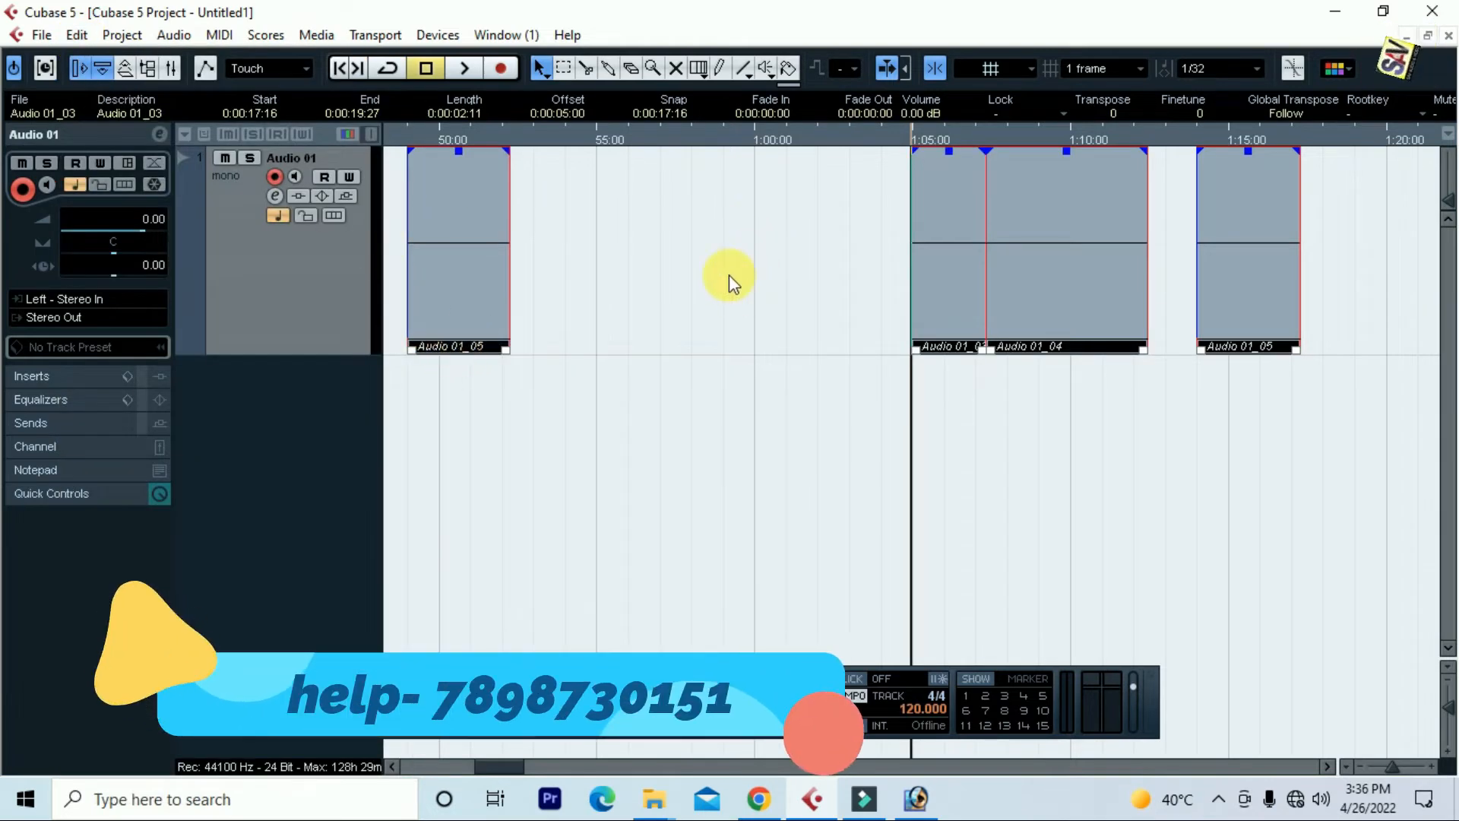
key("g")
key("g")
key("g")
key("g")
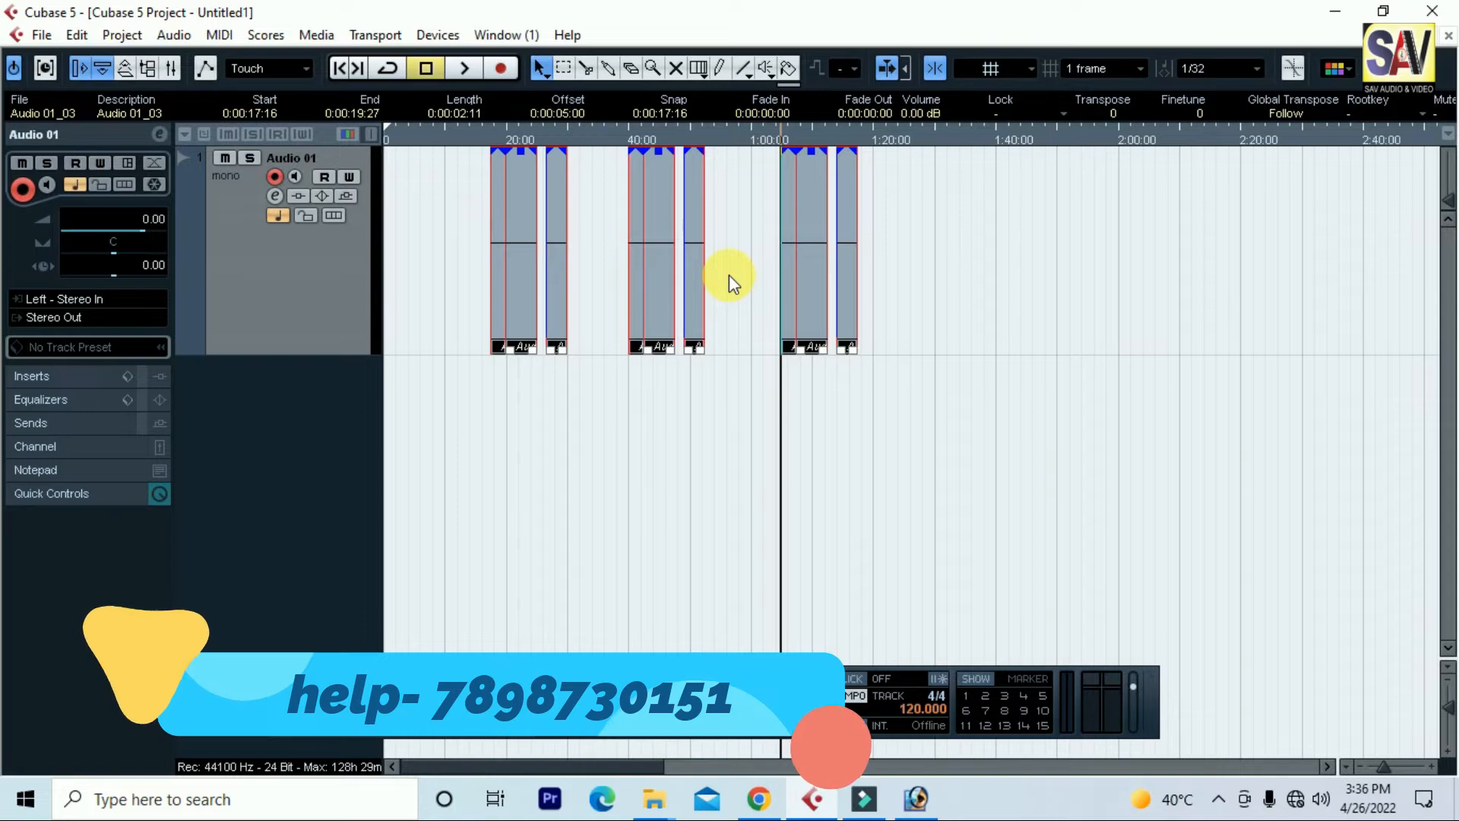
Clear the selection and reselect every clip, trying both the Select All command and a selection rectangle
left_click(646, 424)
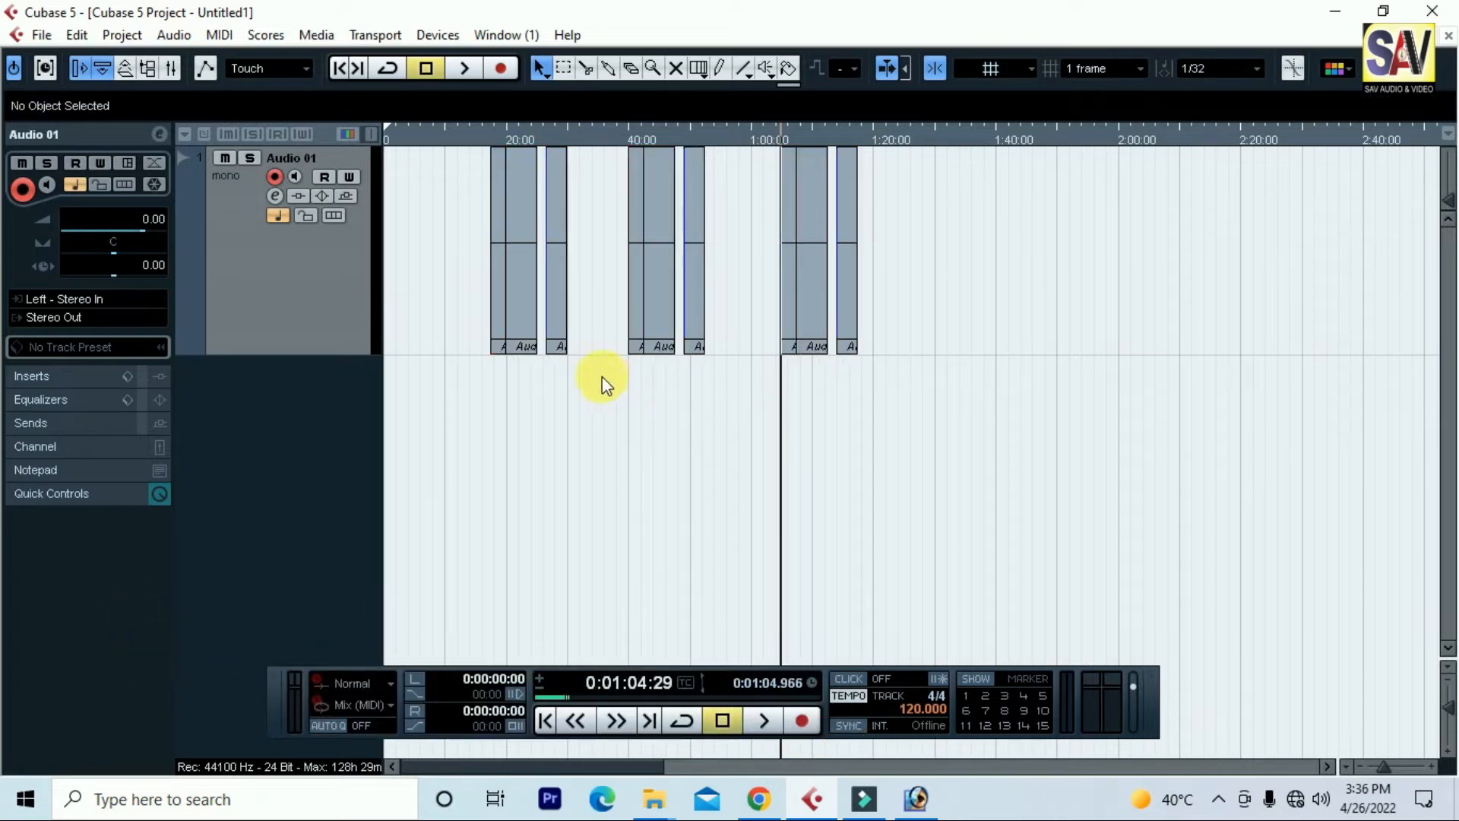
key("ctrl+a")
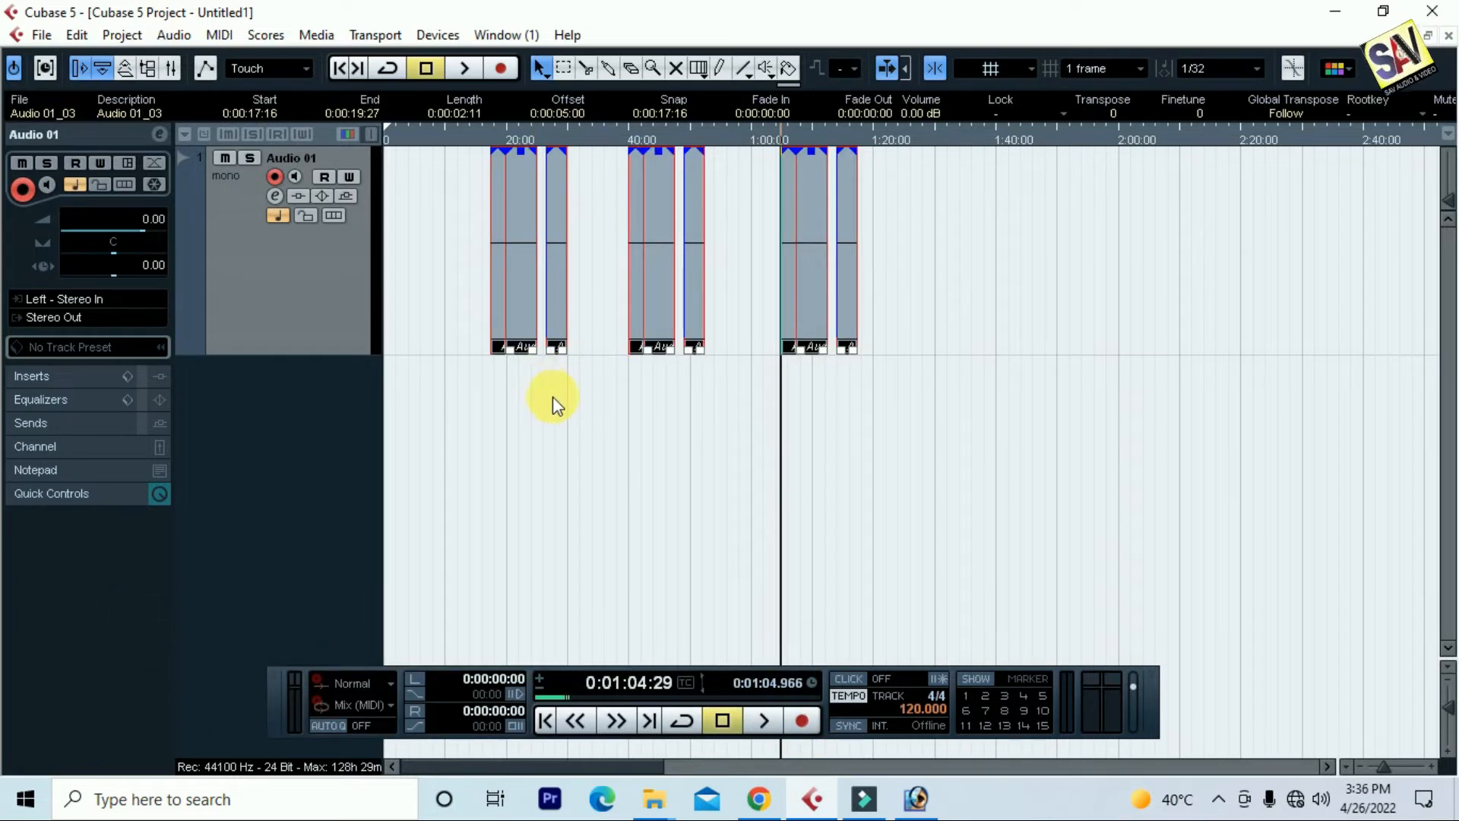
left_click(555, 440)
left_click_drag(956, 426, 418, 257)
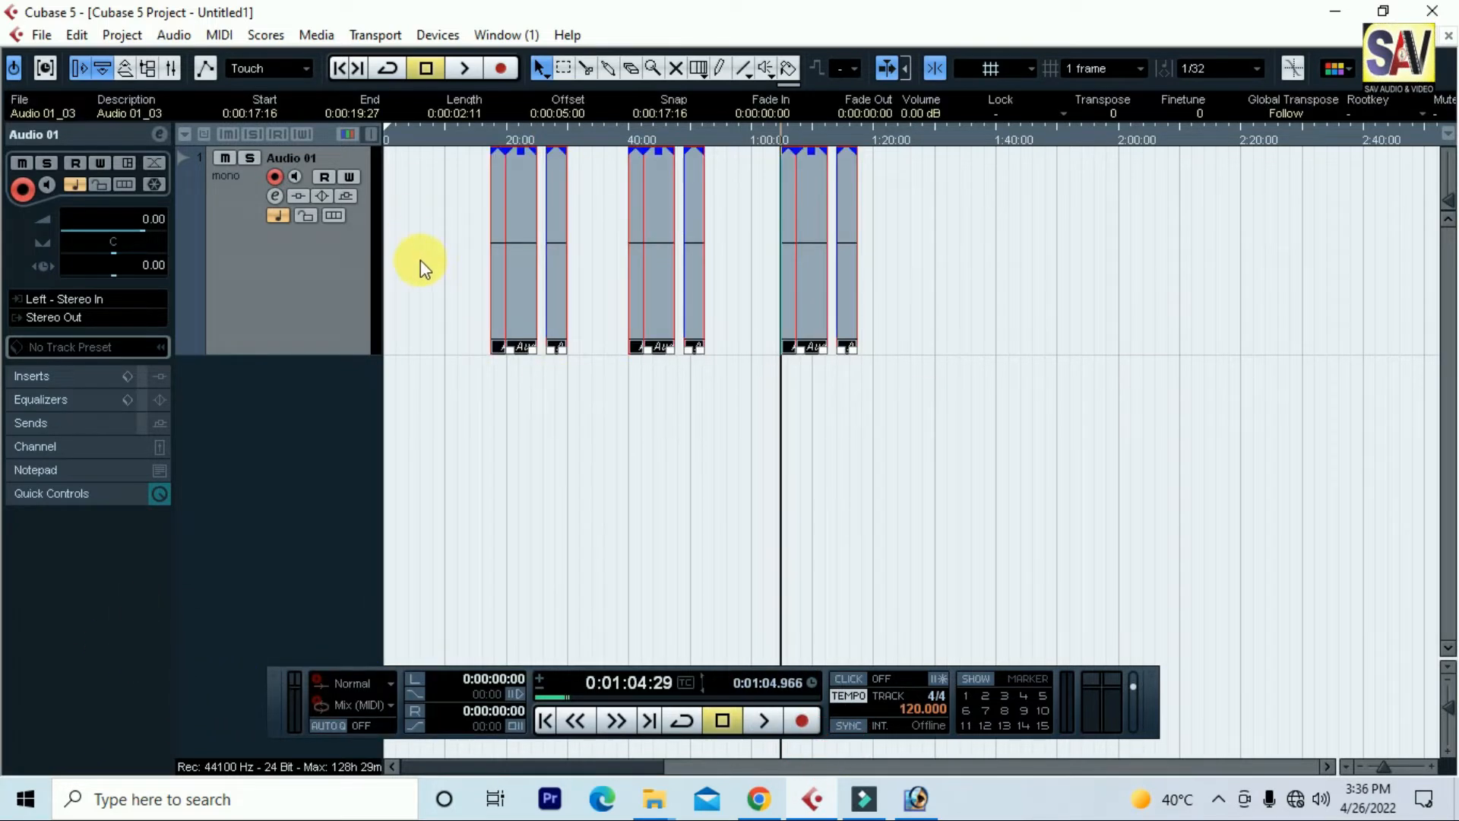
left_click(603, 411)
key("ctrl+a")
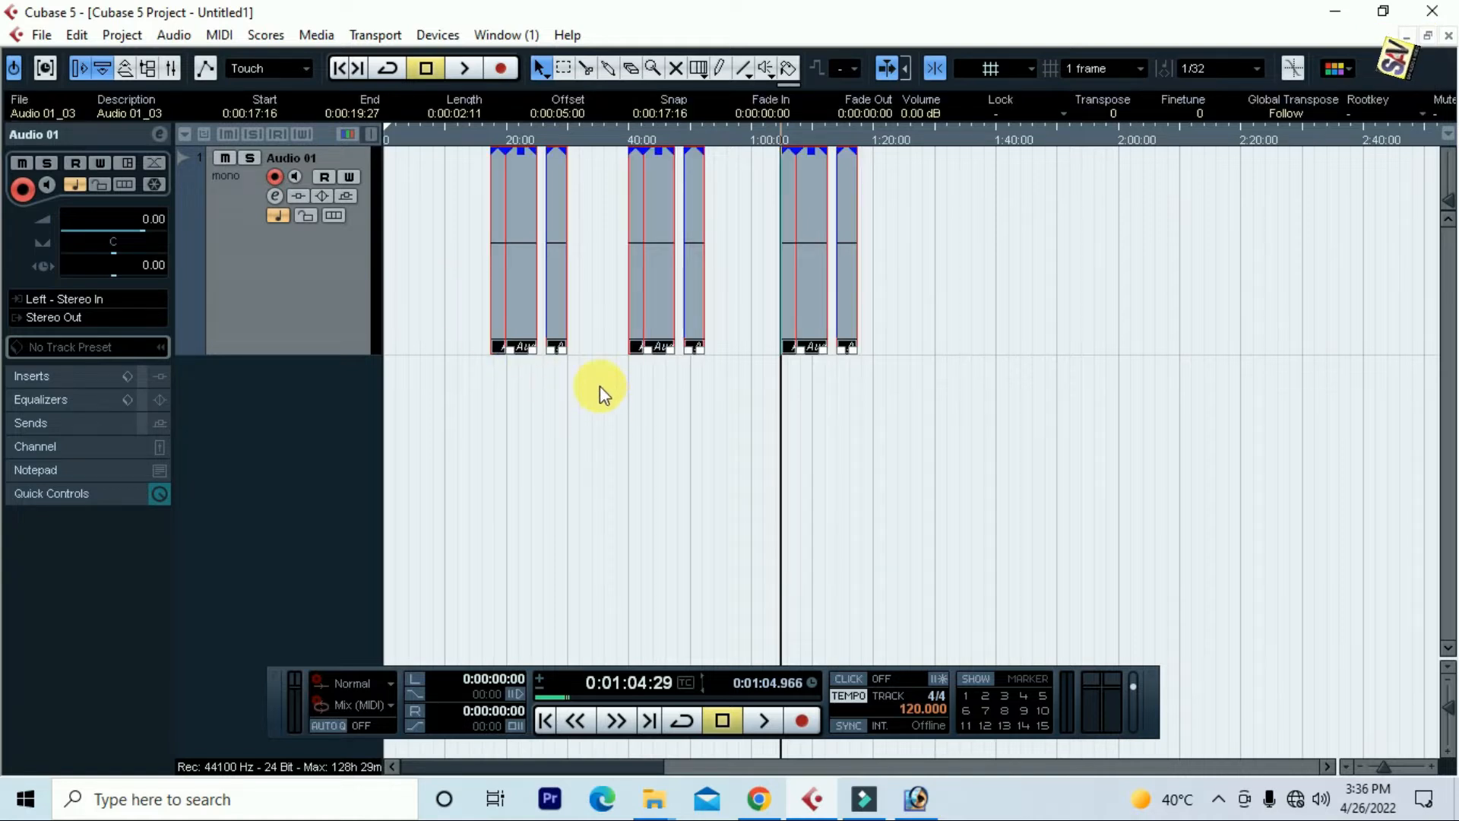
Invert the selection while every clip is selected
left_click(87, 40)
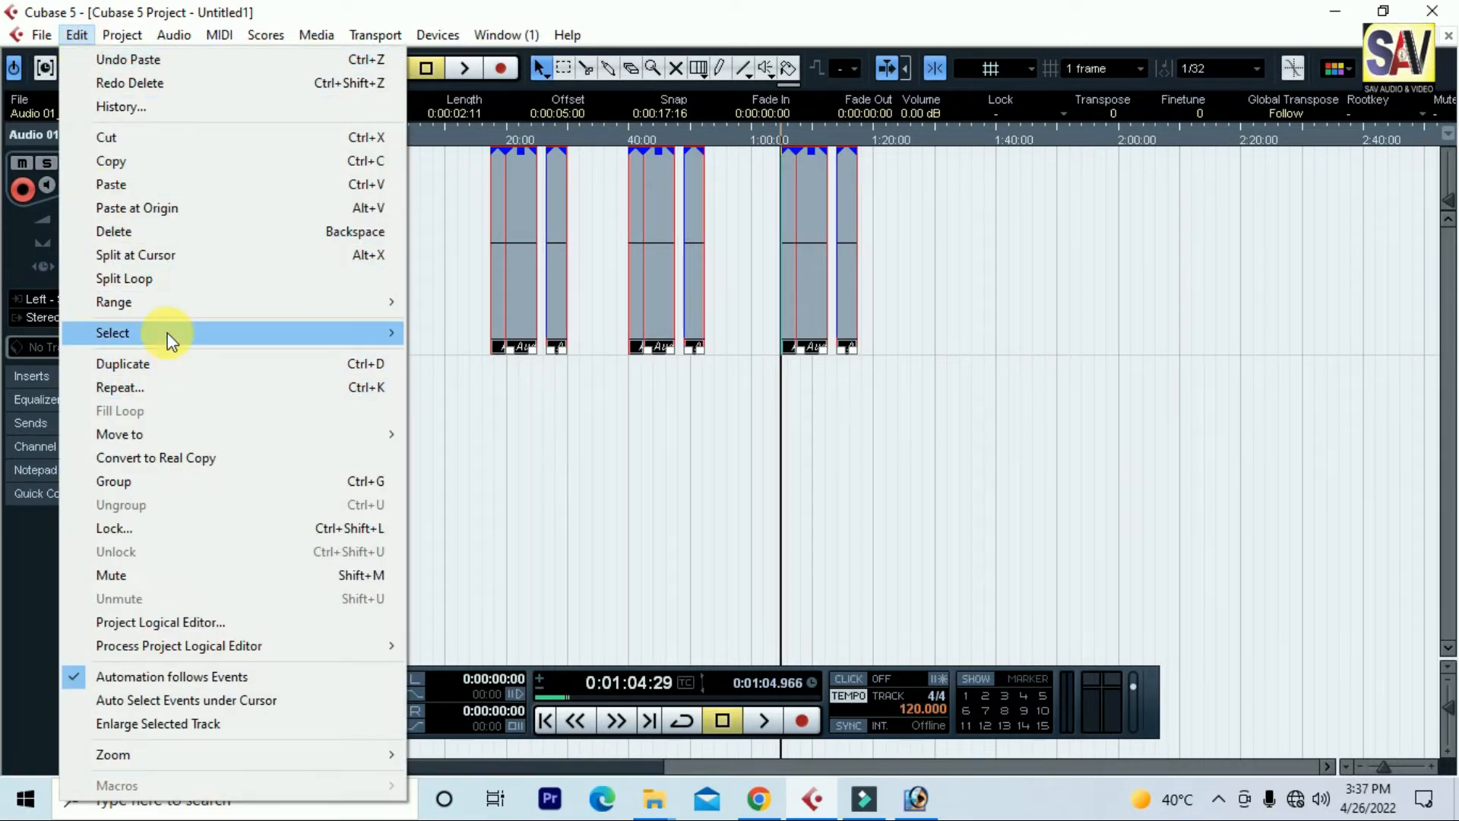
mouse_move(169, 339)
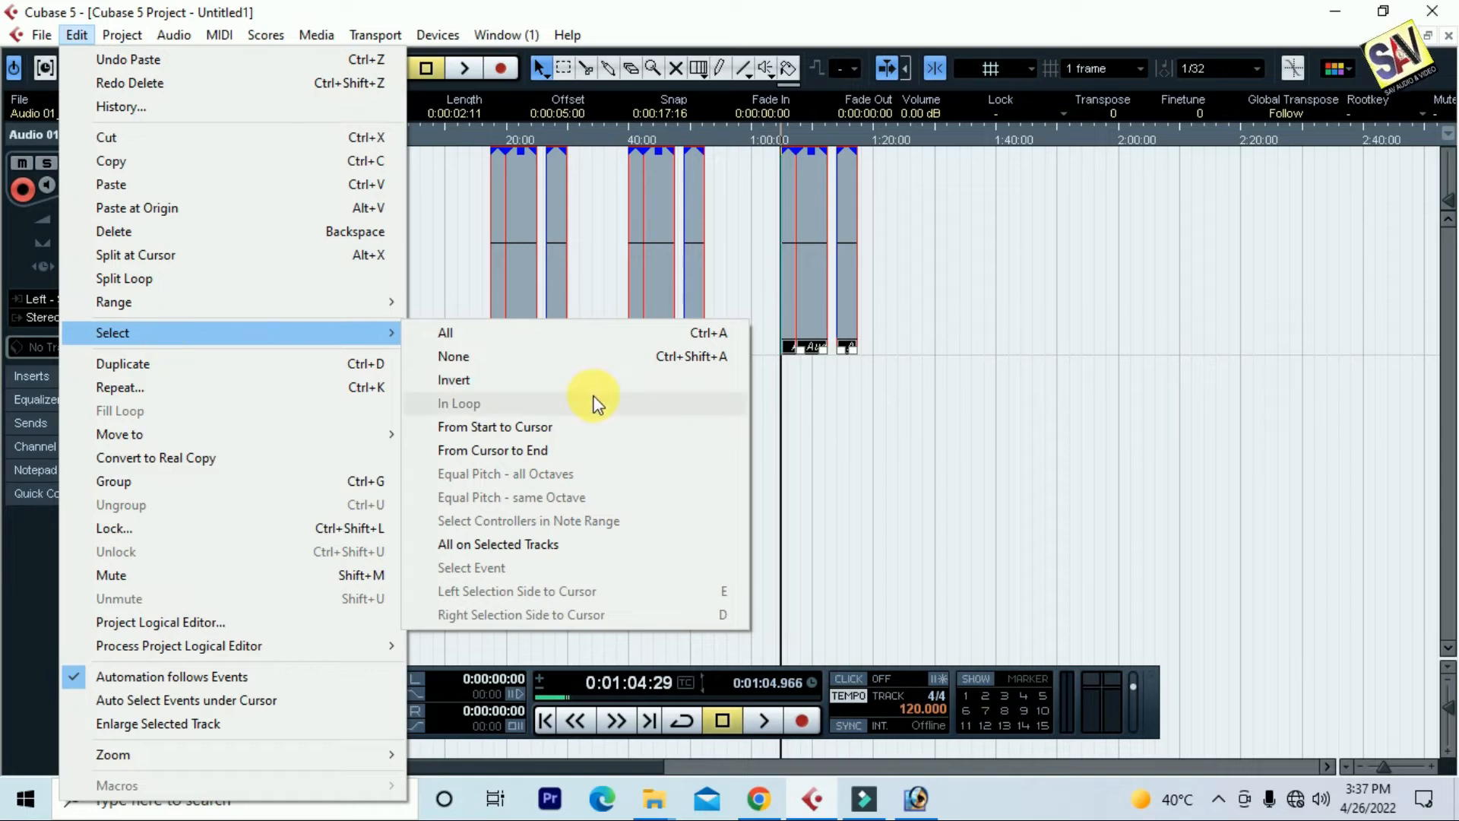
left_click(577, 380)
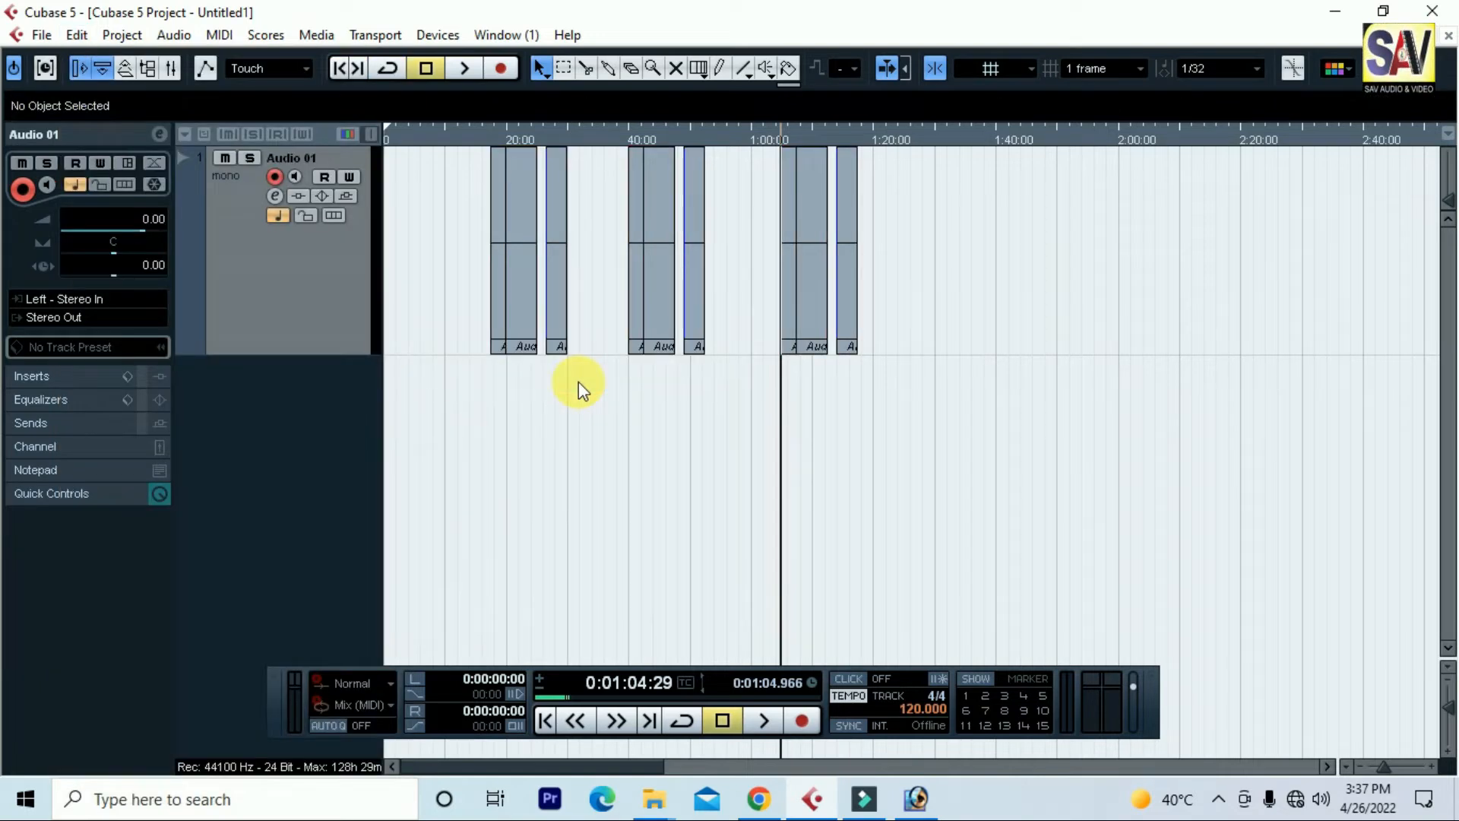
Undo the paste at 0:01:04:29 and select the three clips starting at 0:00:39:29
key("ctrl+z")
left_click_drag(1044, 308, 600, 282)
left_click(836, 306)
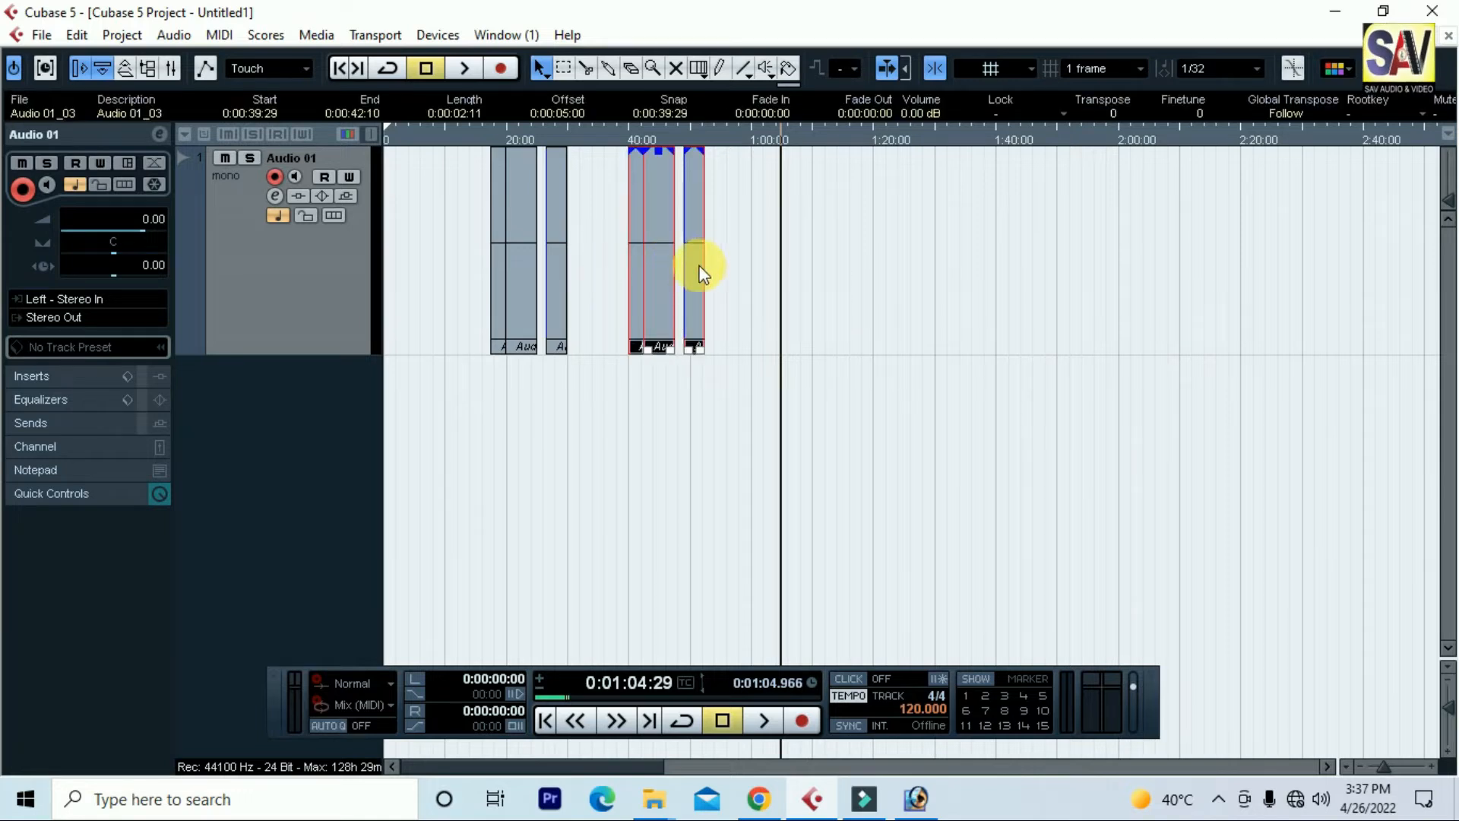
Invert the selection to switch it to the first group of three clips
left_click(120, 36)
mouse_move(83, 42)
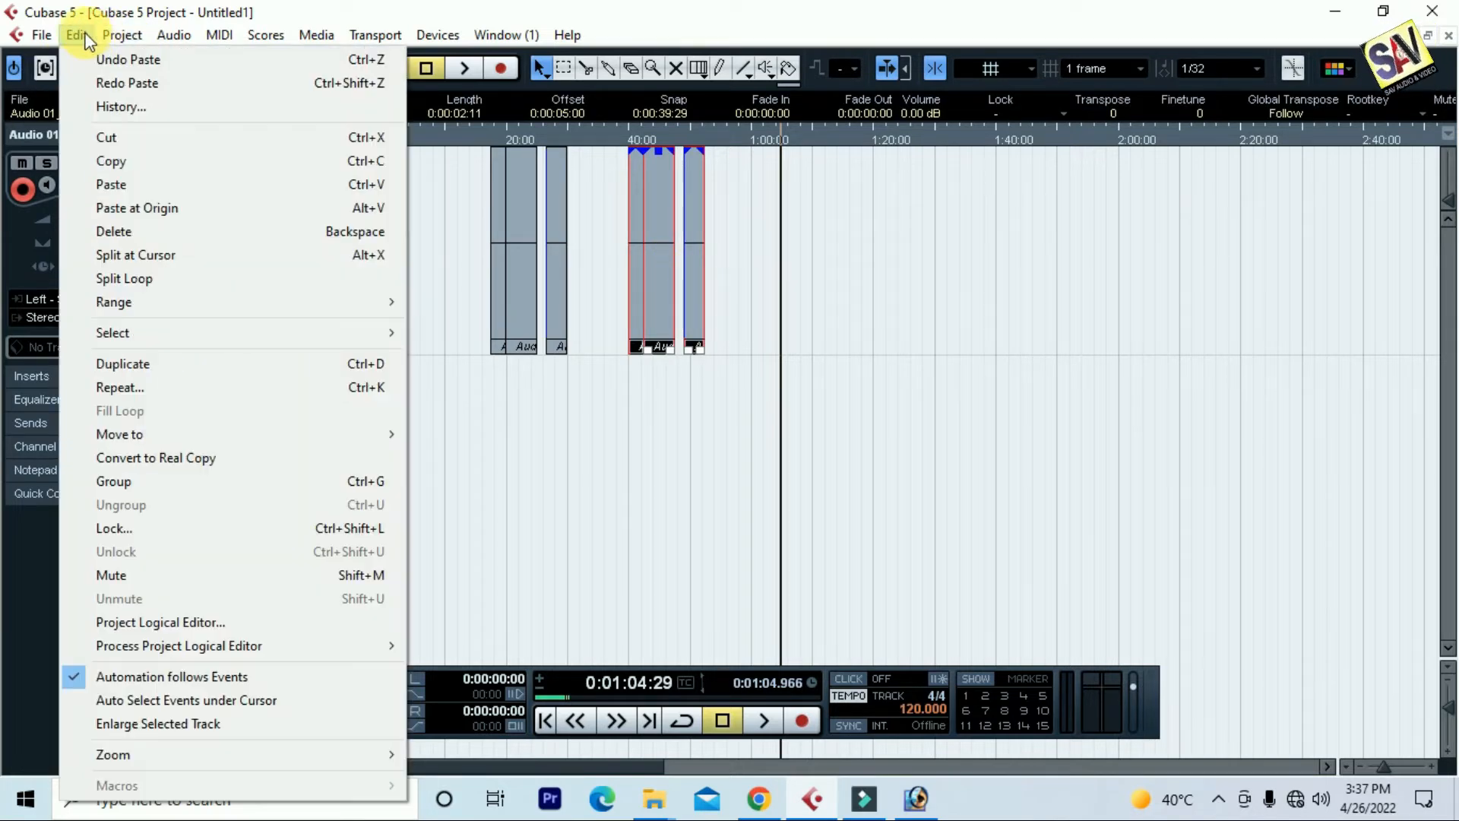
mouse_move(125, 332)
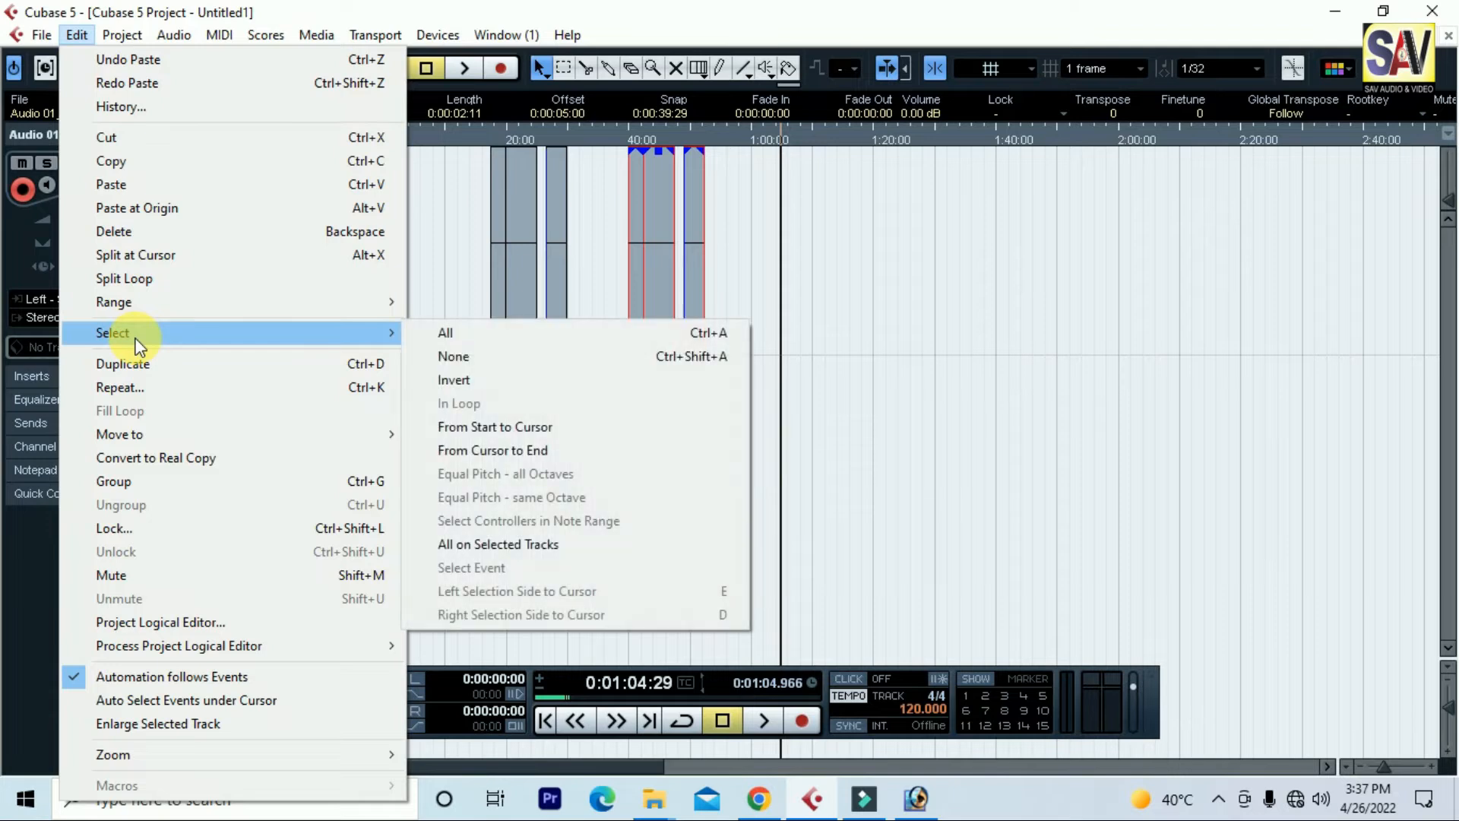
left_click(491, 380)
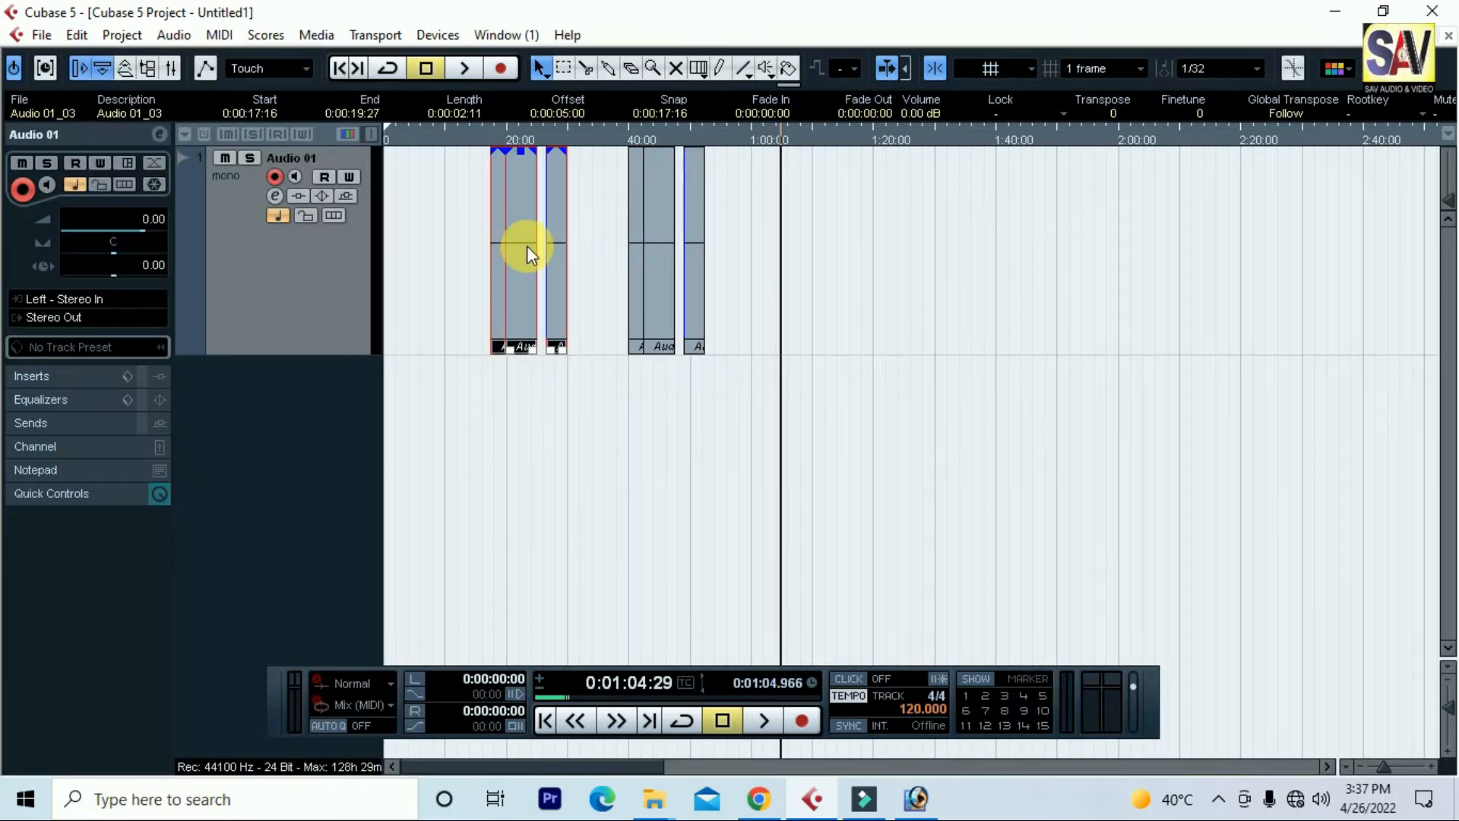
Undo the paste of the clip group at 0:00:39:29
key("Delete")
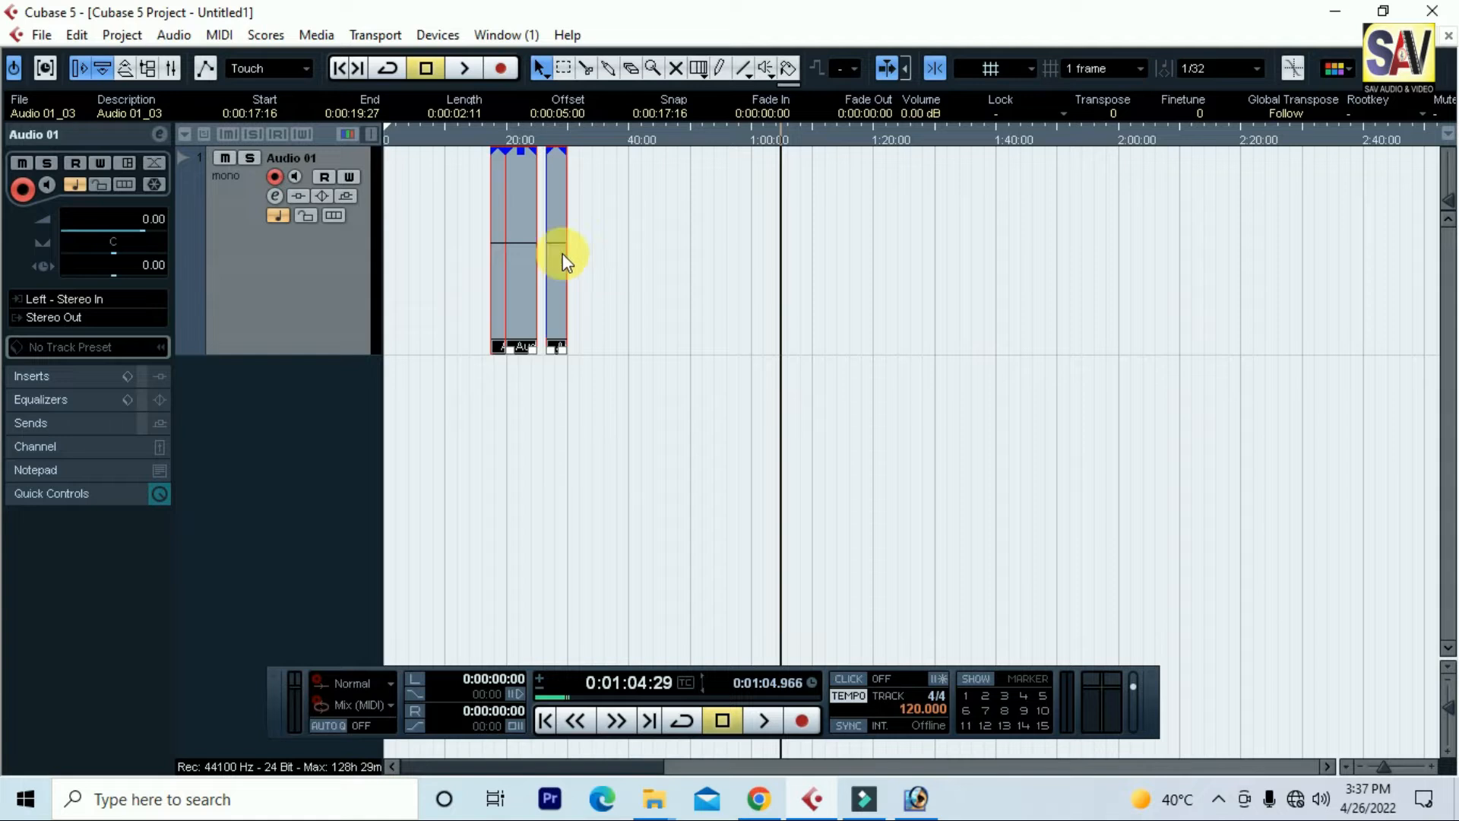
left_click(80, 36)
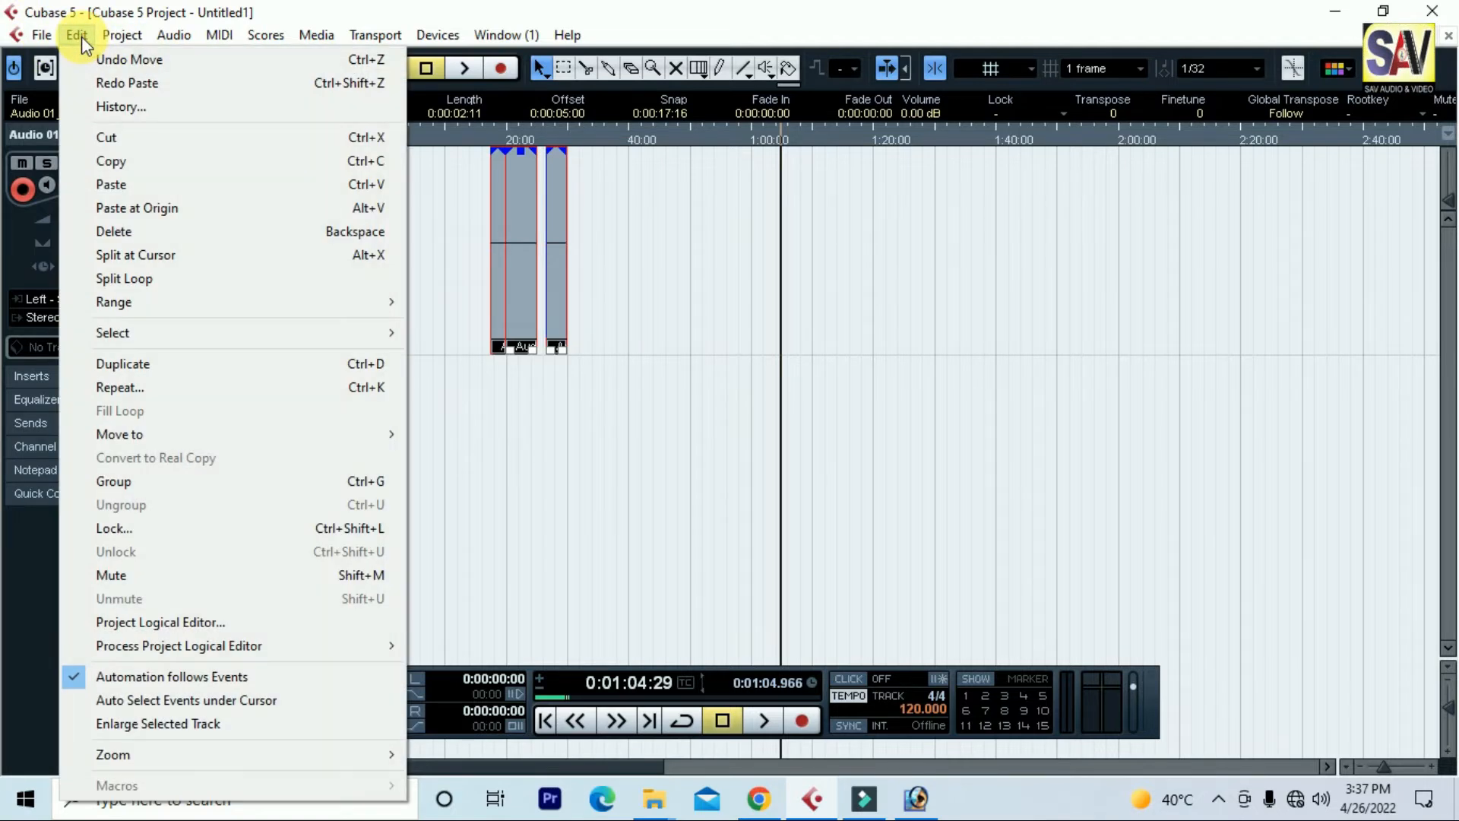
left_click(181, 362)
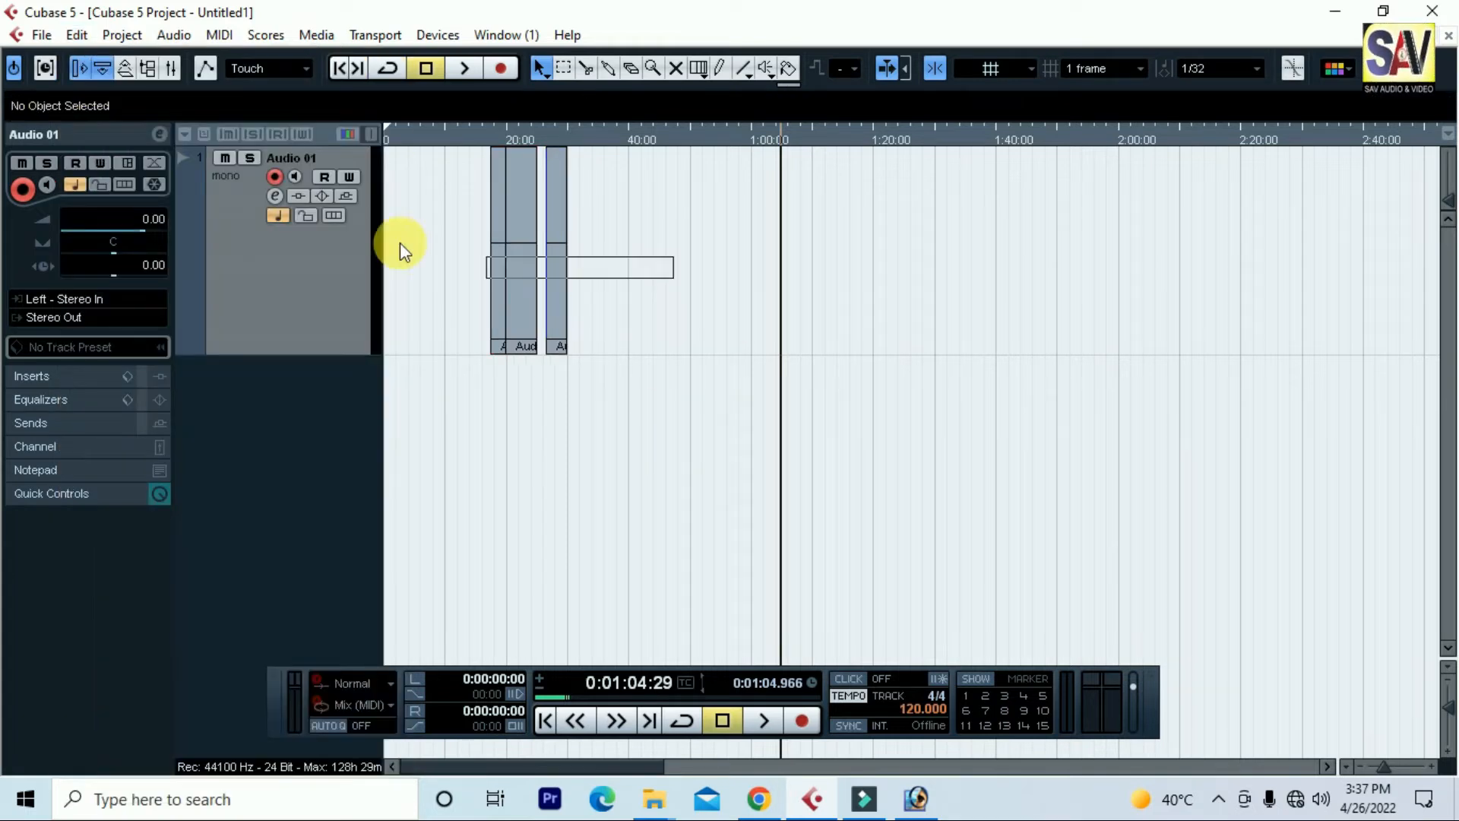
Select the three remaining clips, duplicate them once and undo the duplication
left_click(517, 263)
left_click(83, 35)
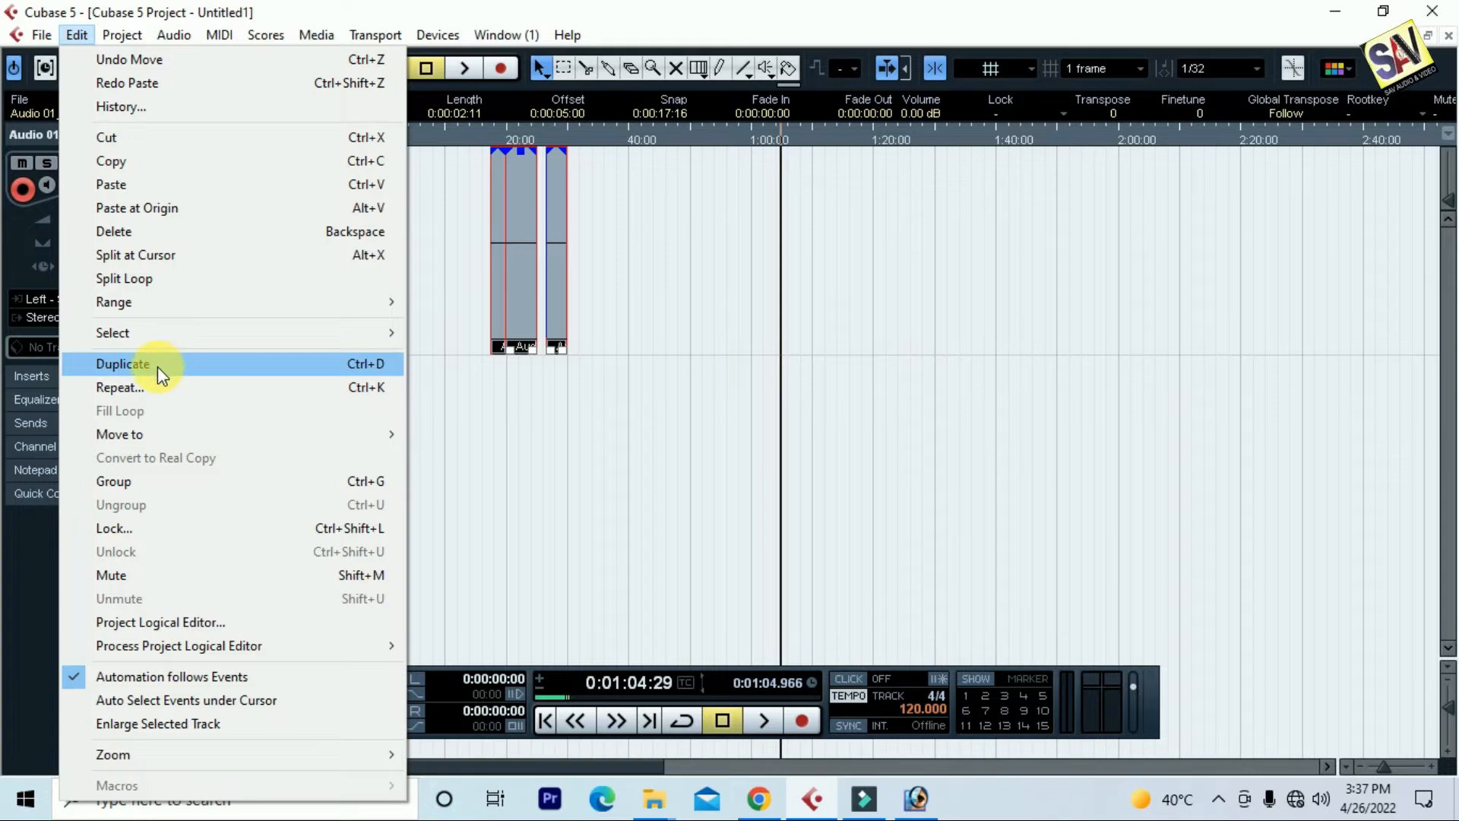
left_click(216, 367)
left_click_drag(759, 367, 453, 238)
key("ctrl+z")
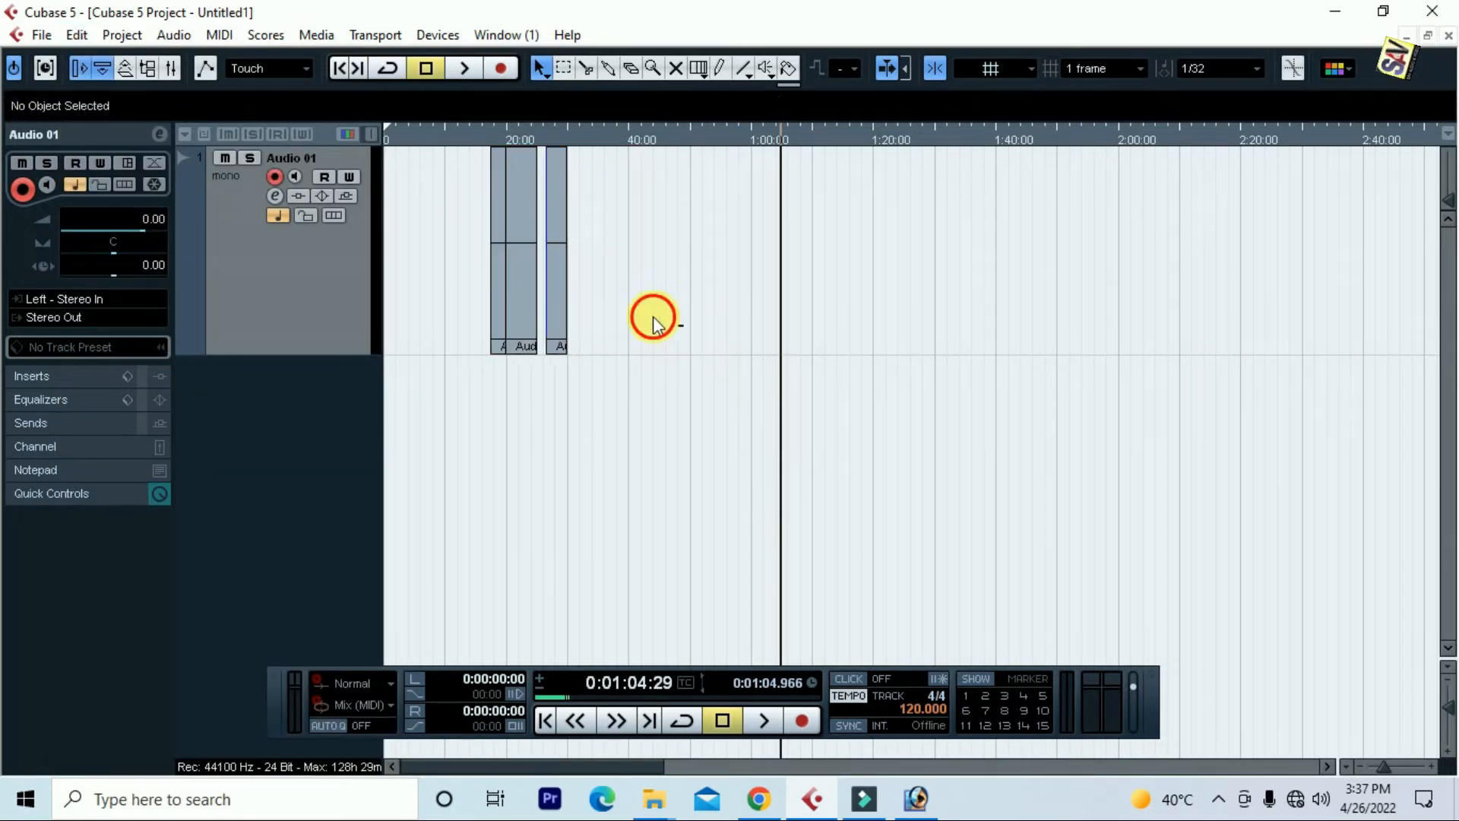
Duplicate the group of three clips nine times in a row along the track
key("ctrl+d")
key("ctrl+d")
key("ctrl+d")
key("ctrl+d")
key("ctrl+d")
key("ctrl+d")
key("ctrl+d")
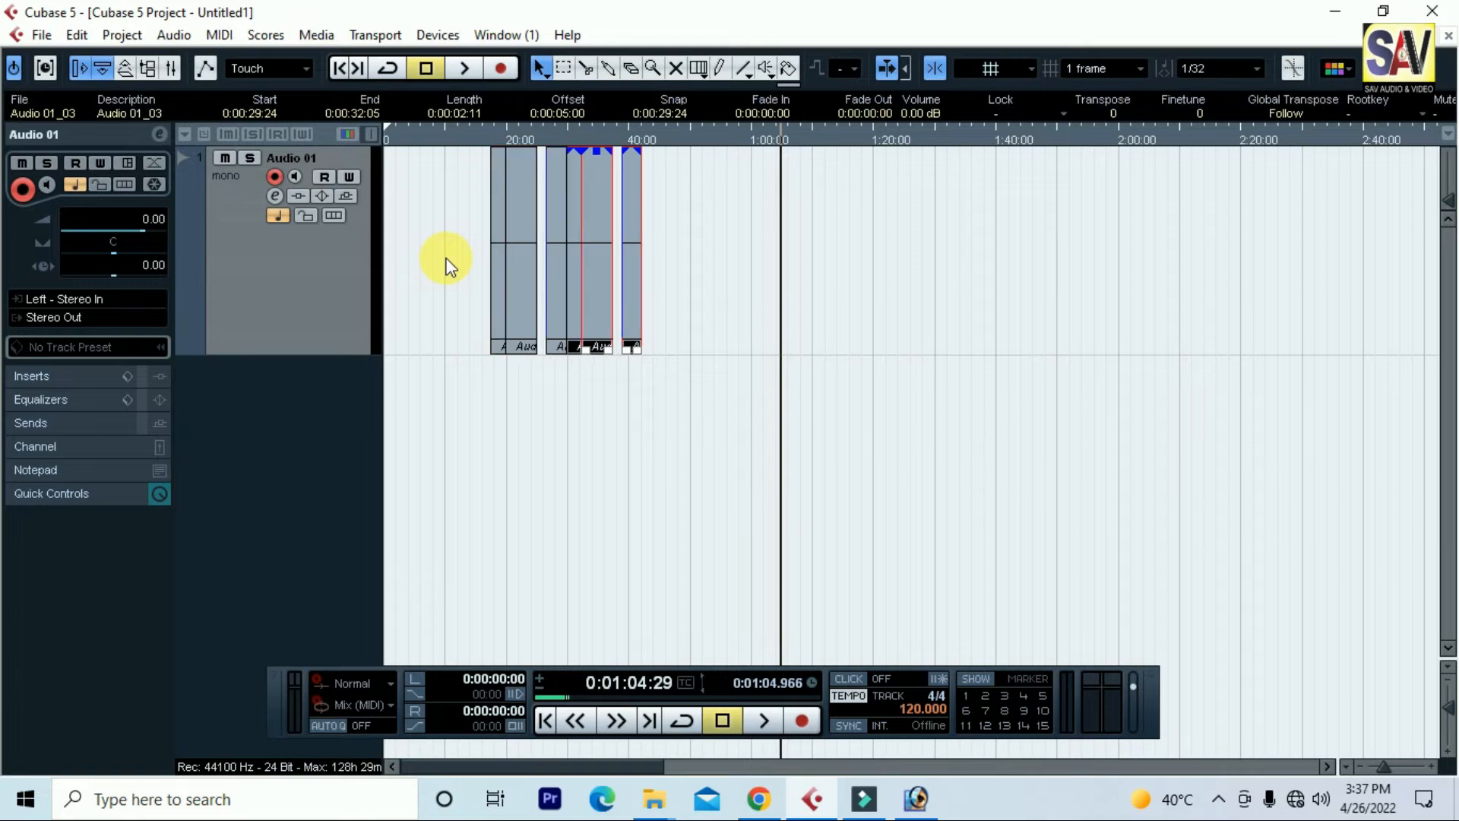
key("ctrl+d")
key("ctrl+d")
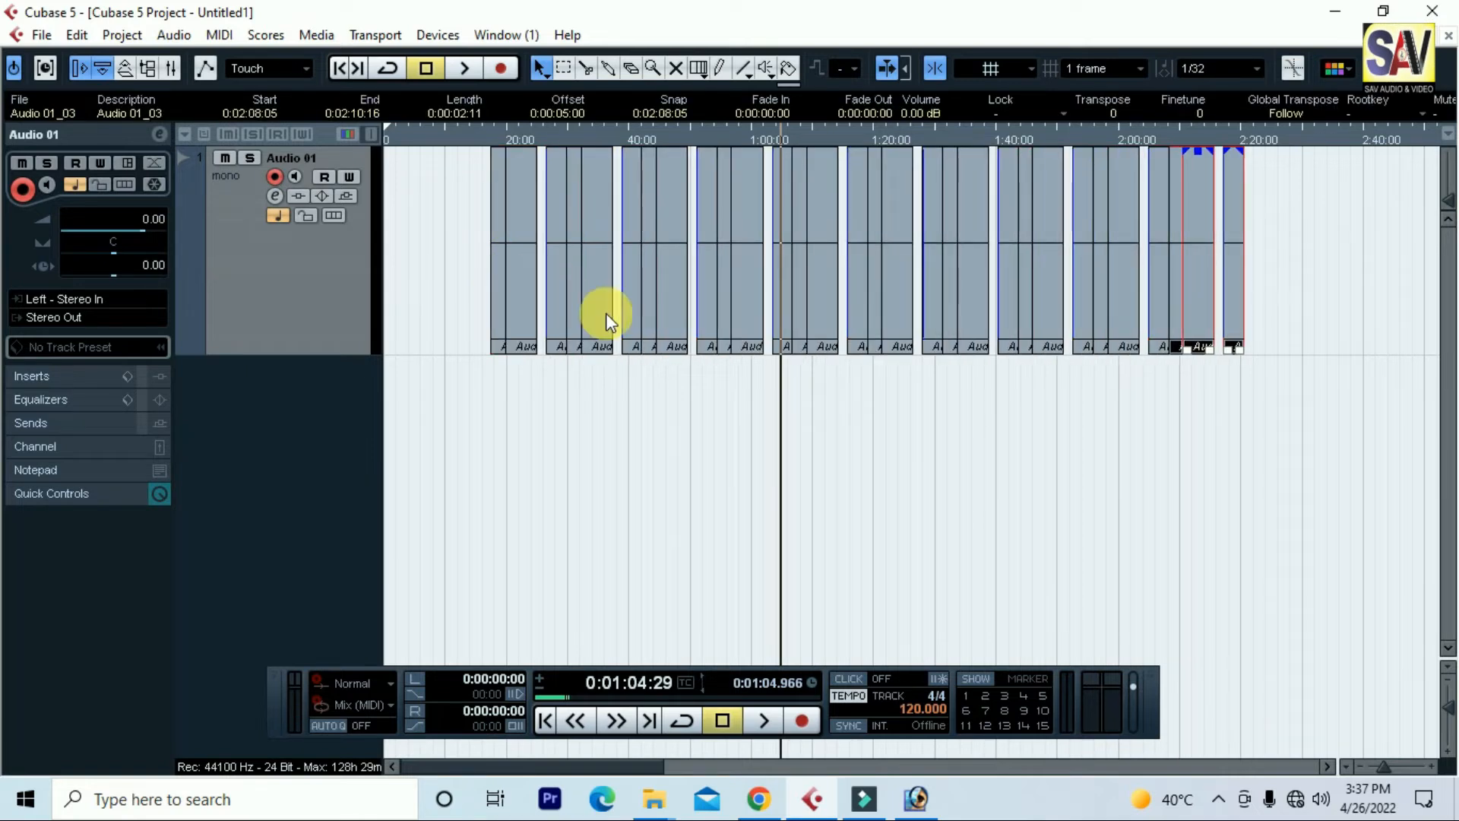
left_click_drag(1275, 427, 397, 230)
left_click(76, 37)
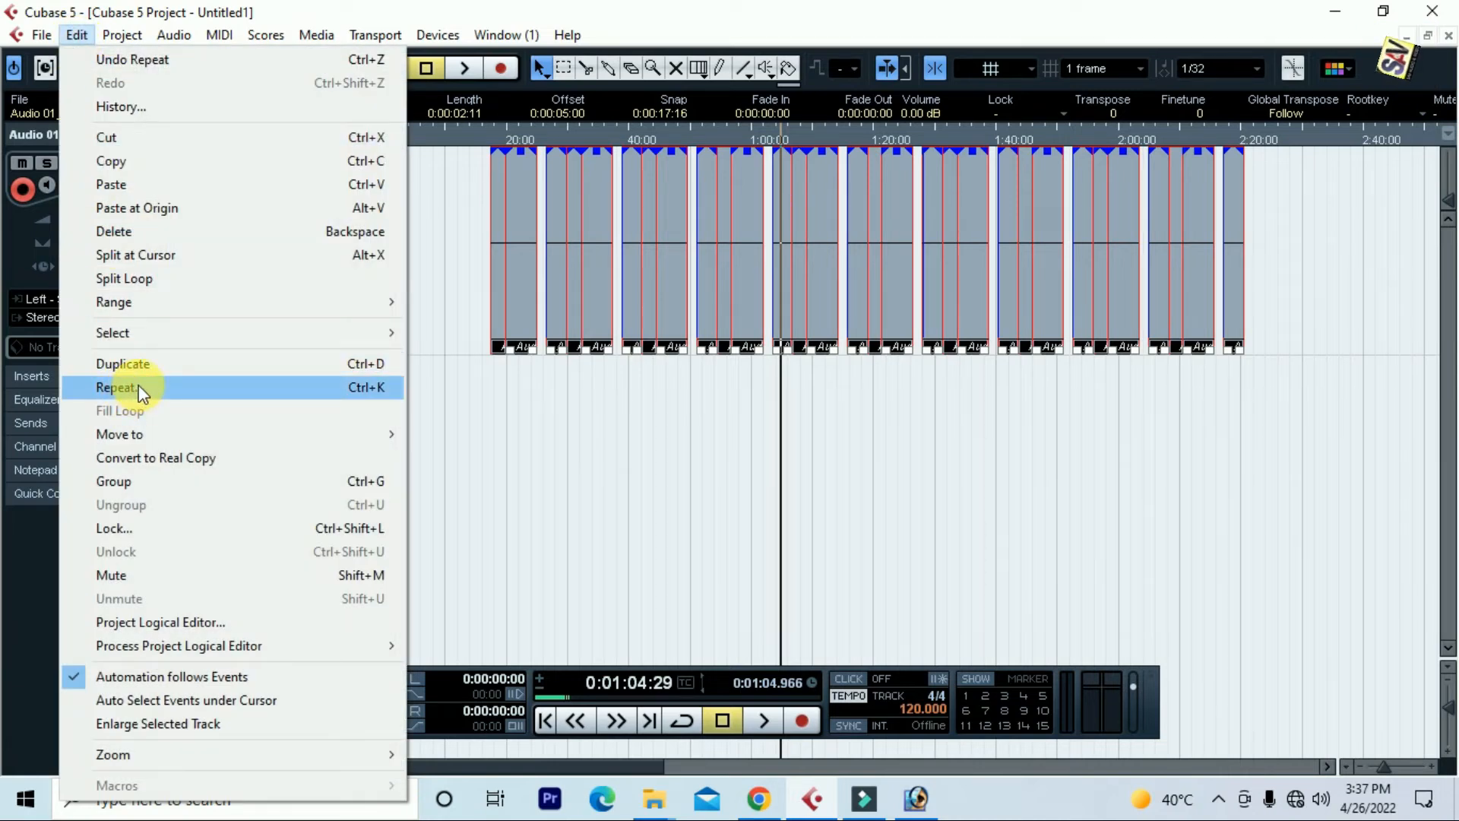
left_click(614, 471)
left_click_drag(1327, 373, 948, 234)
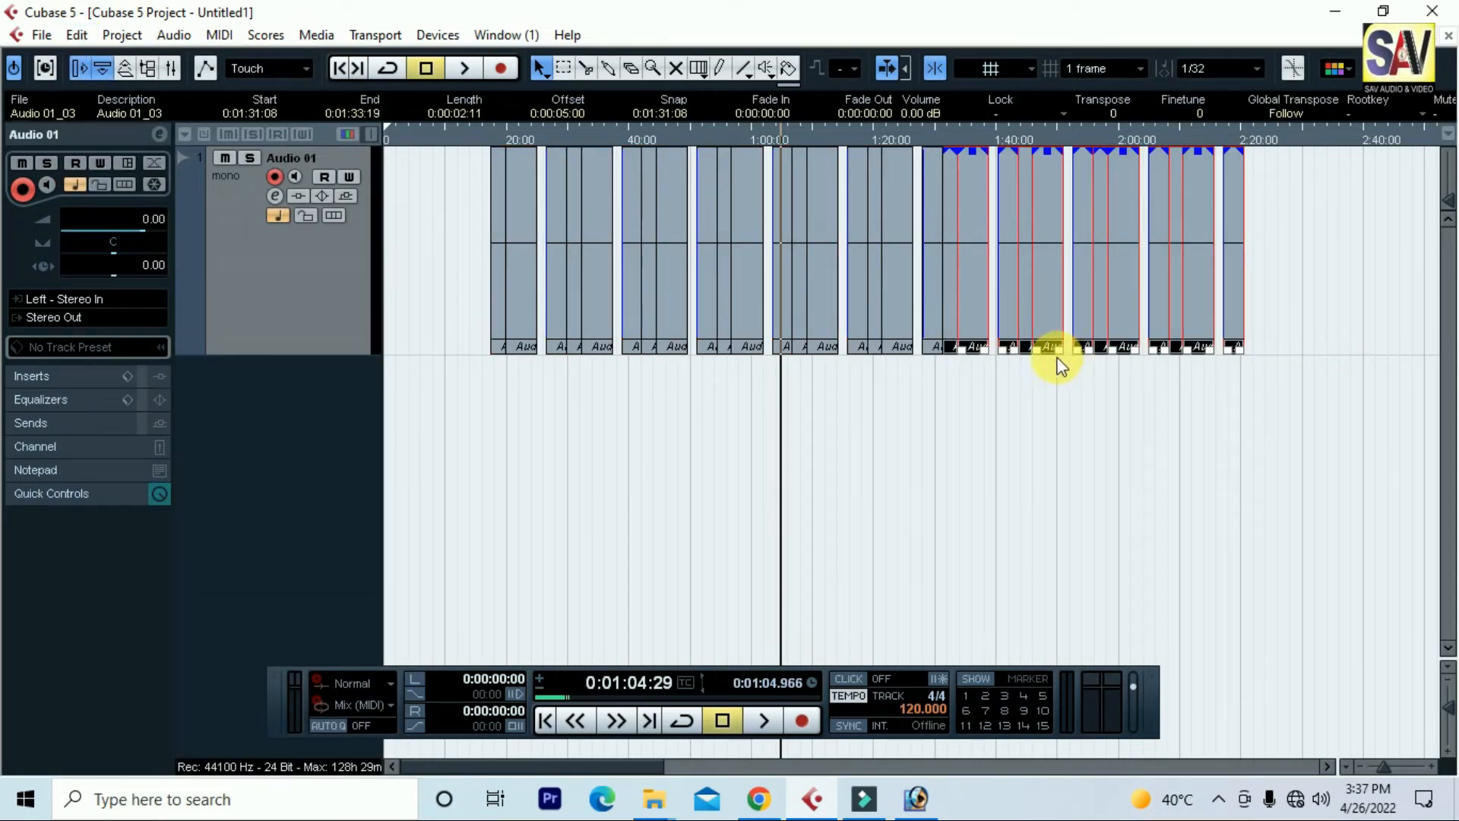
key("g")
key("g")
left_click_drag(924, 303, 658, 261)
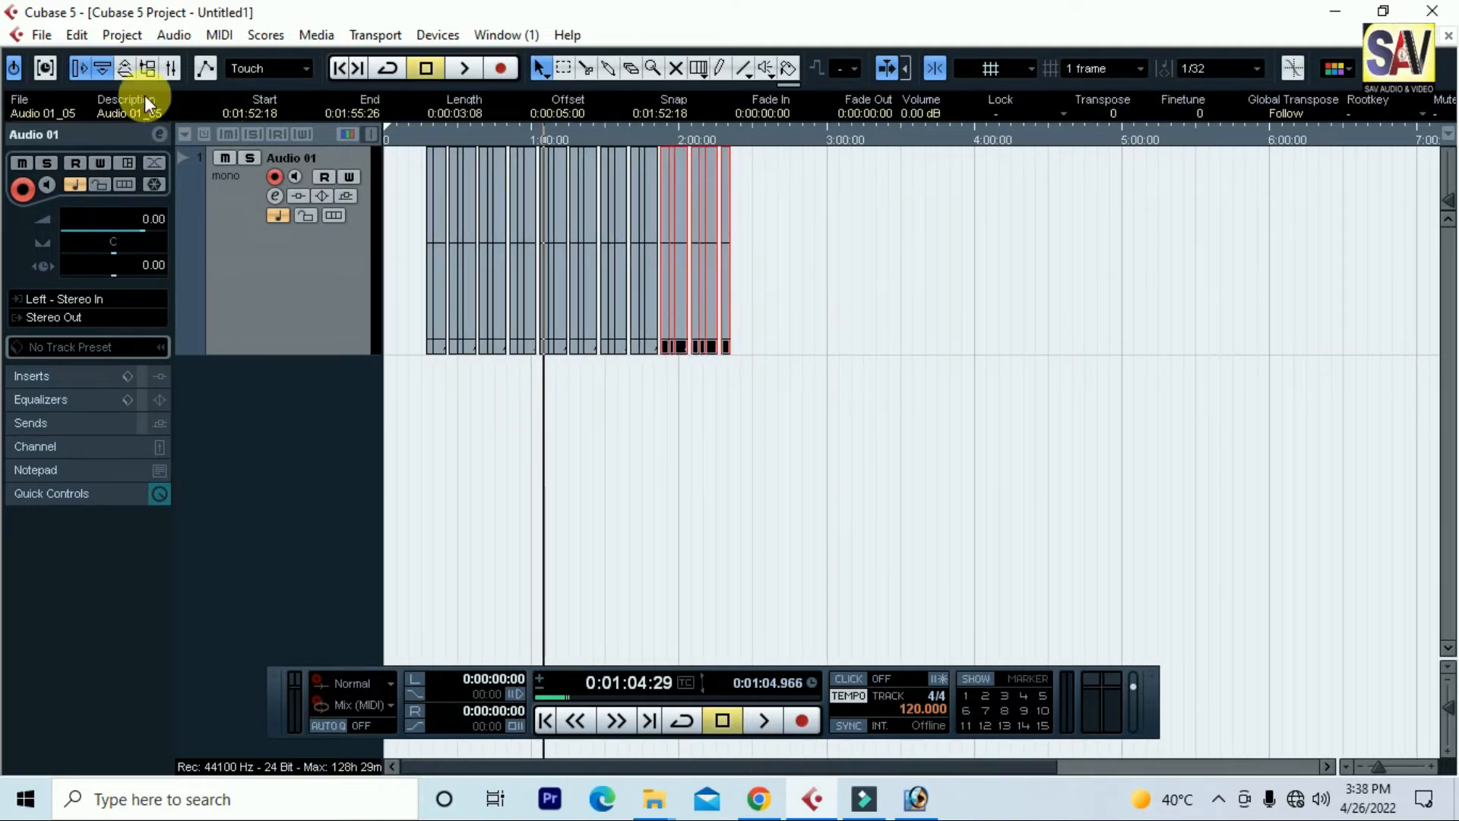
left_click(79, 37)
left_click(175, 389)
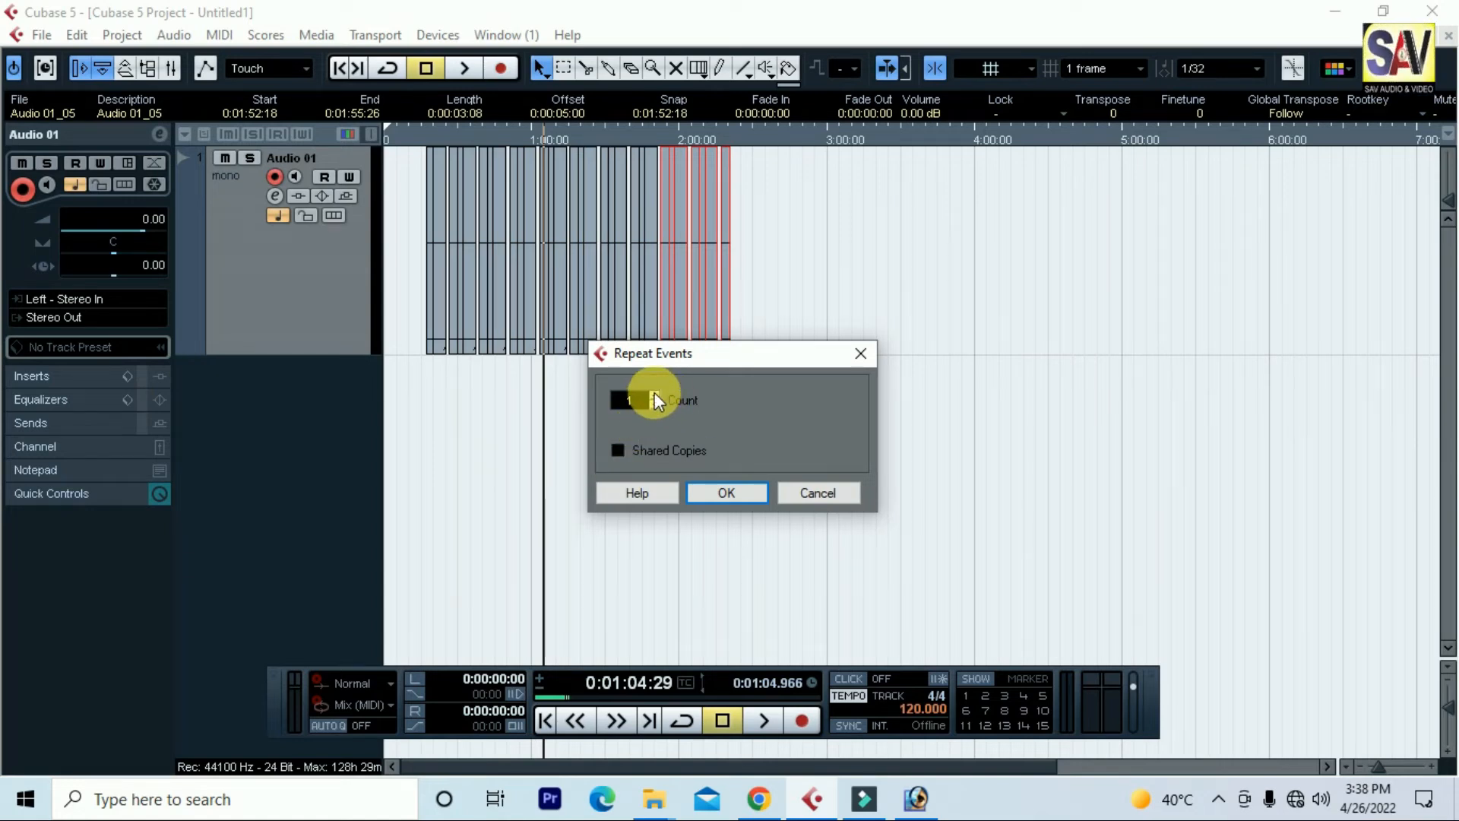
left_click(810, 492)
Delete every clip except the first one on the Audio 01 track, and select the remaining clip
left_click_drag(901, 266, 444, 281)
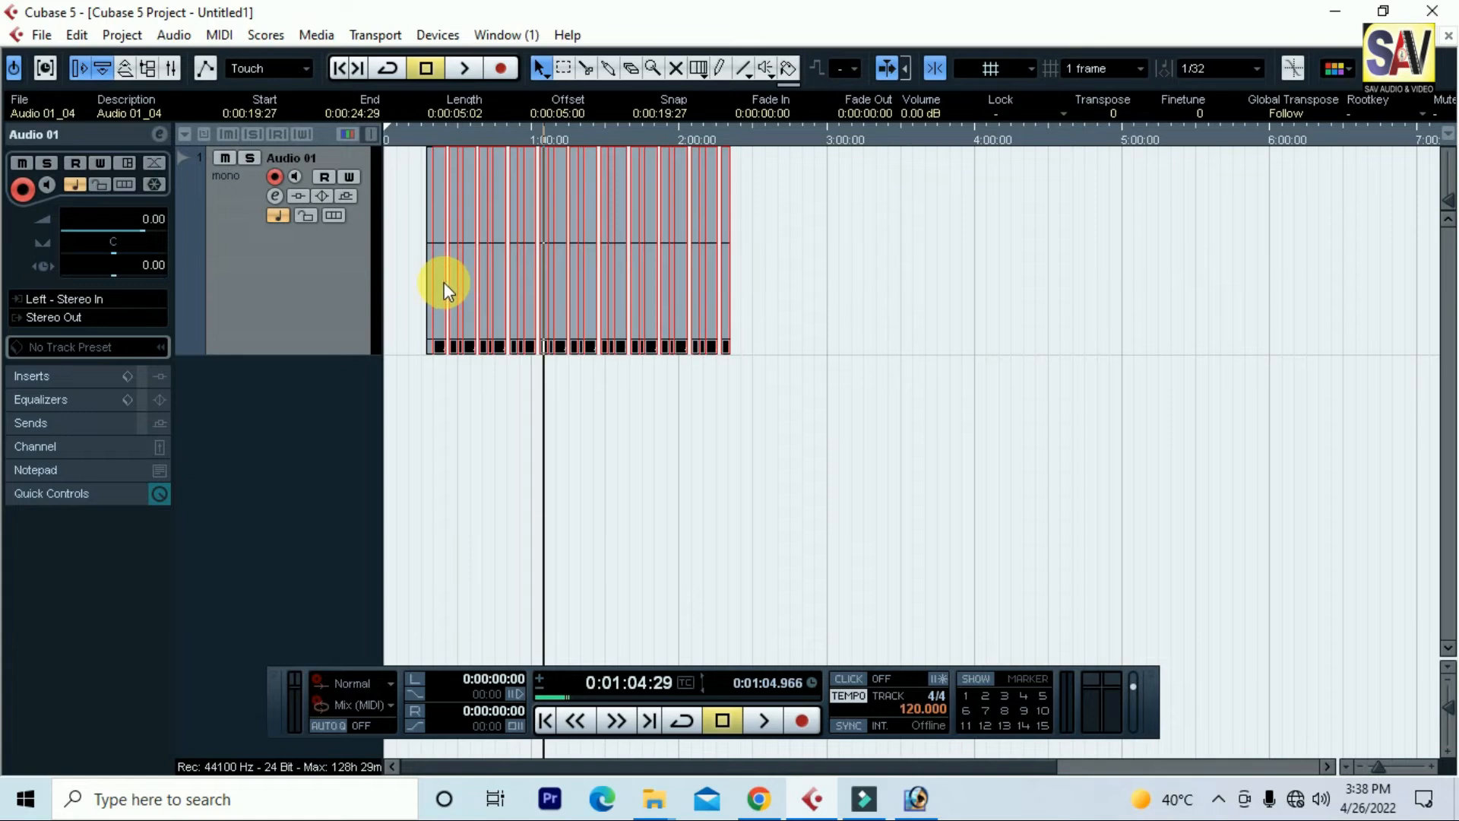
key("Delete")
left_click_drag(414, 140, 1093, 288)
left_click(1204, 252)
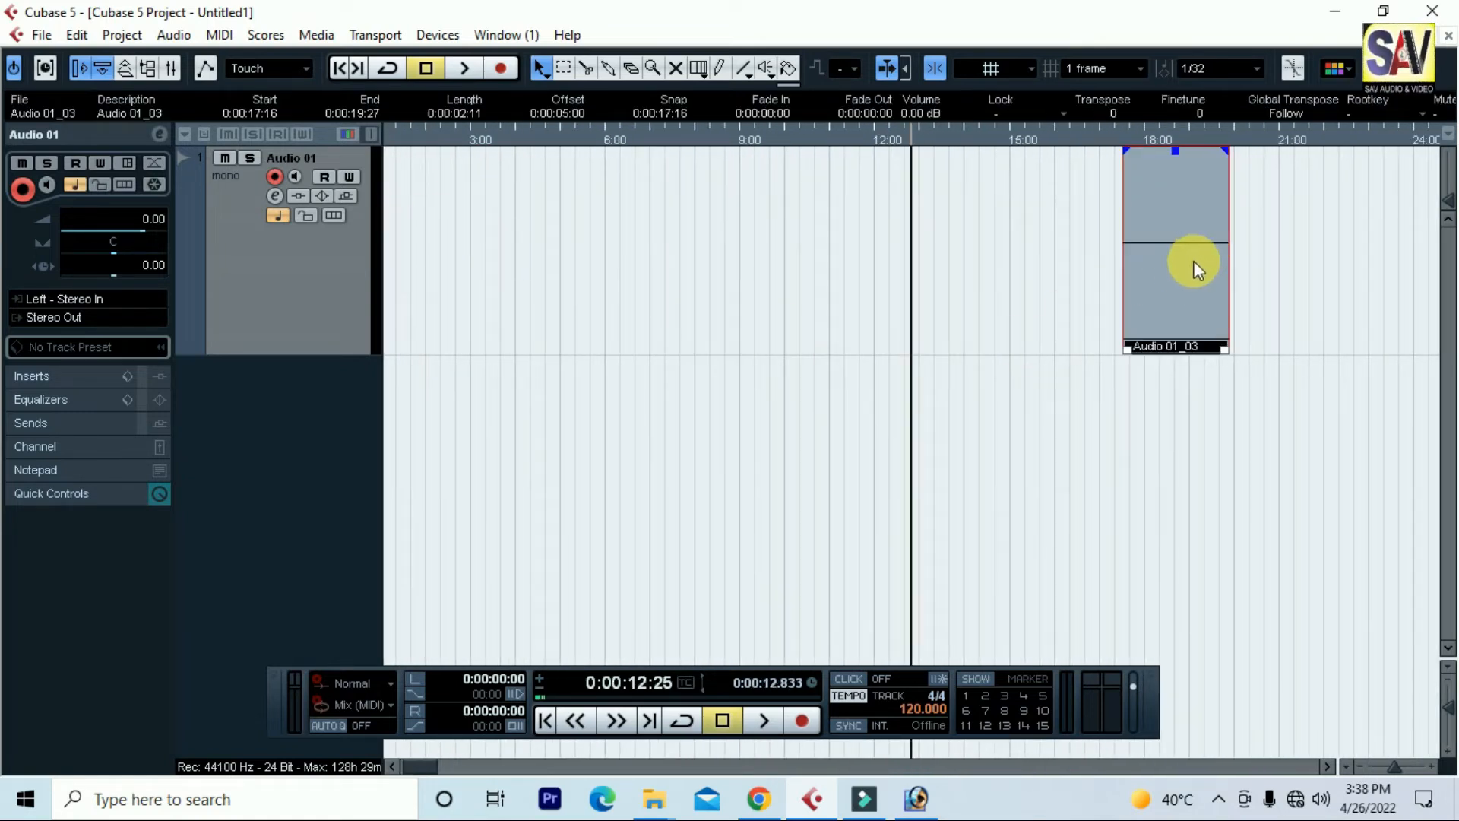
key("g")
key("g")
key("g")
key("g")
left_click_drag(754, 144, 827, 228)
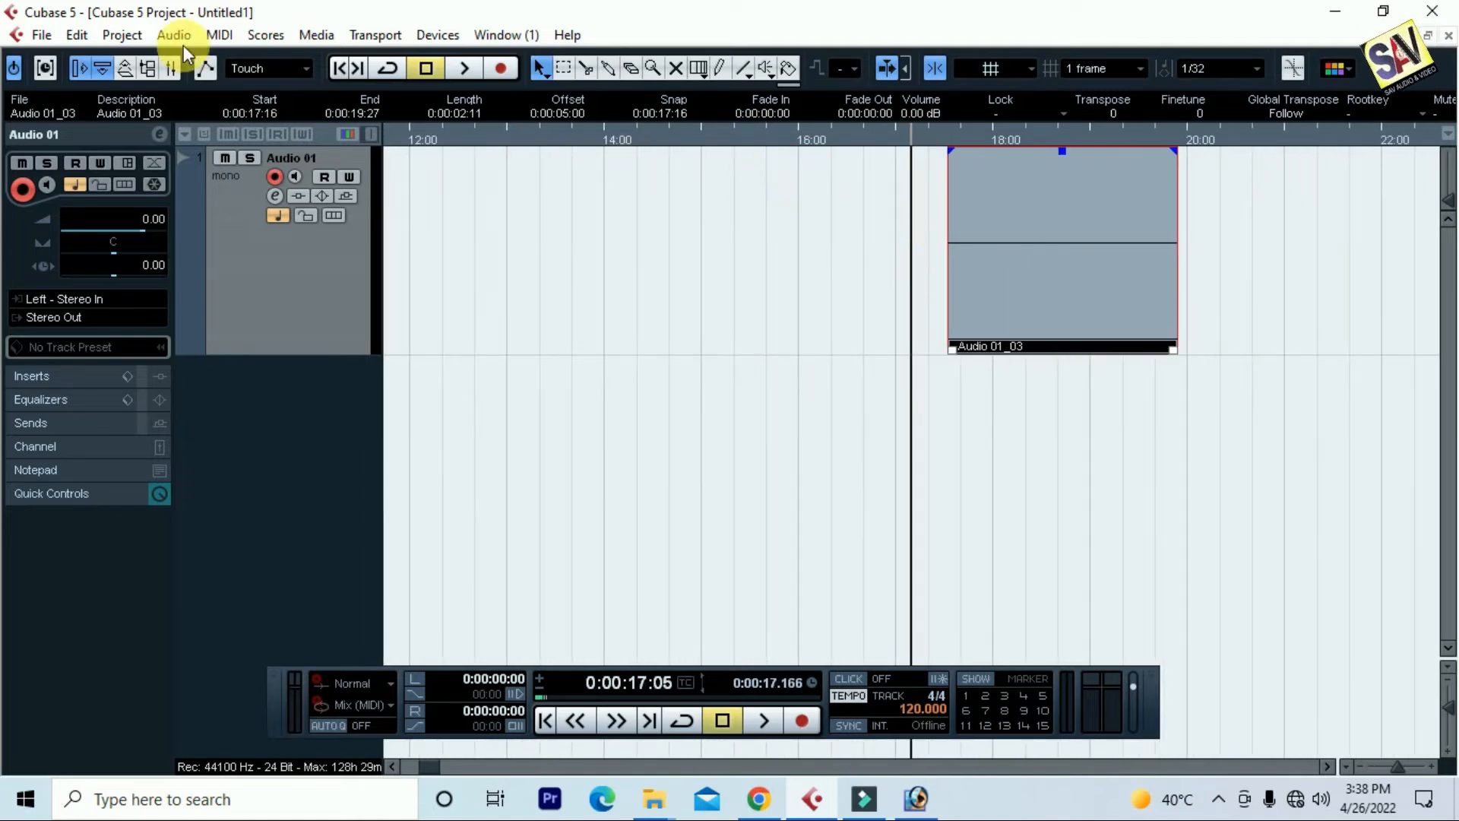
Duplicate the remaining Audio 01_03 clip once and undo the duplication
left_click(77, 35)
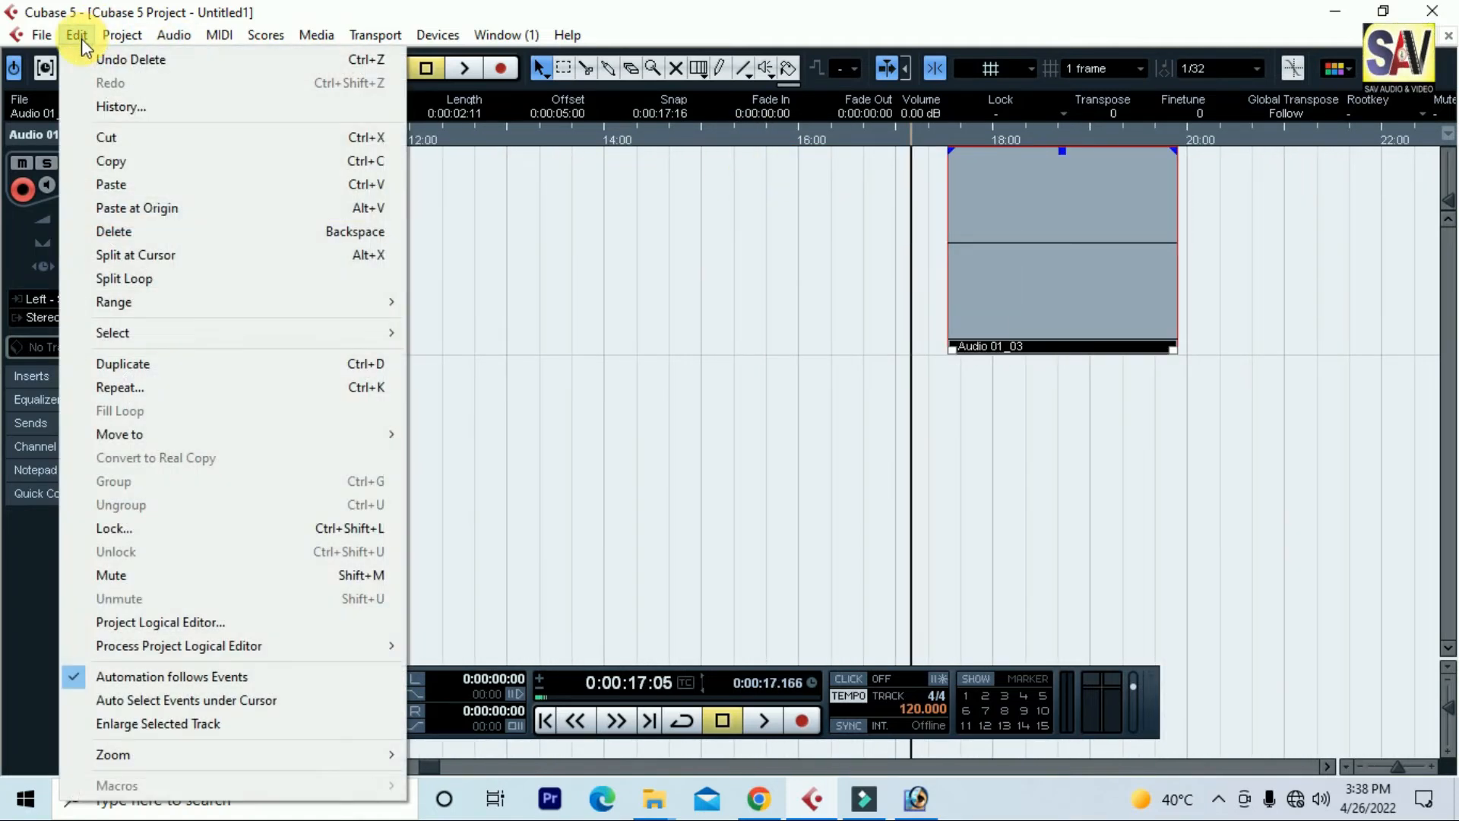
left_click(145, 364)
key("ctrl+z")
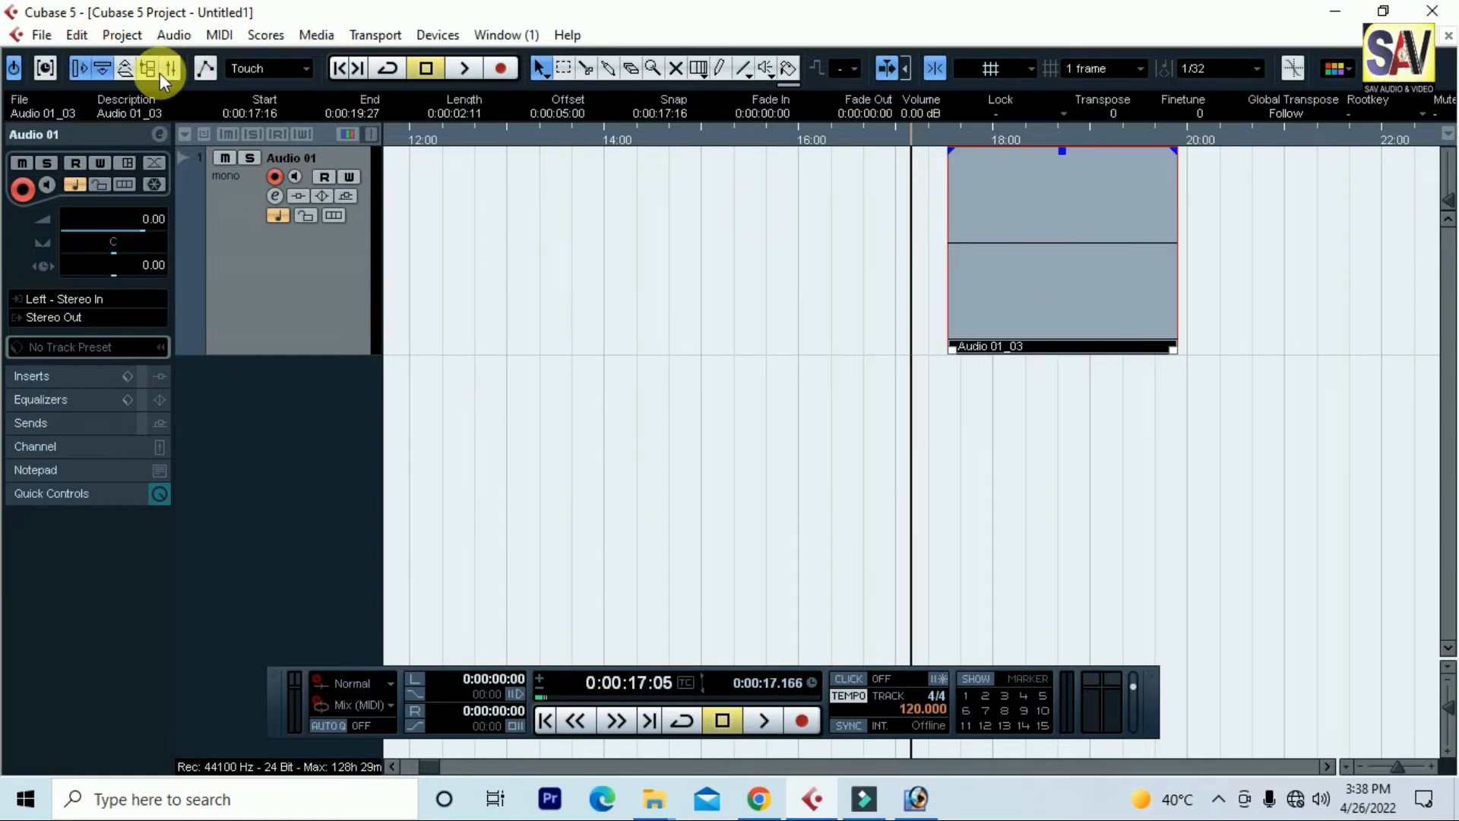
Repeat the selected Audio 01_03 clip with a count of 4, without shared copies
left_click(82, 33)
left_click(161, 386)
left_click(654, 395)
left_click(654, 395)
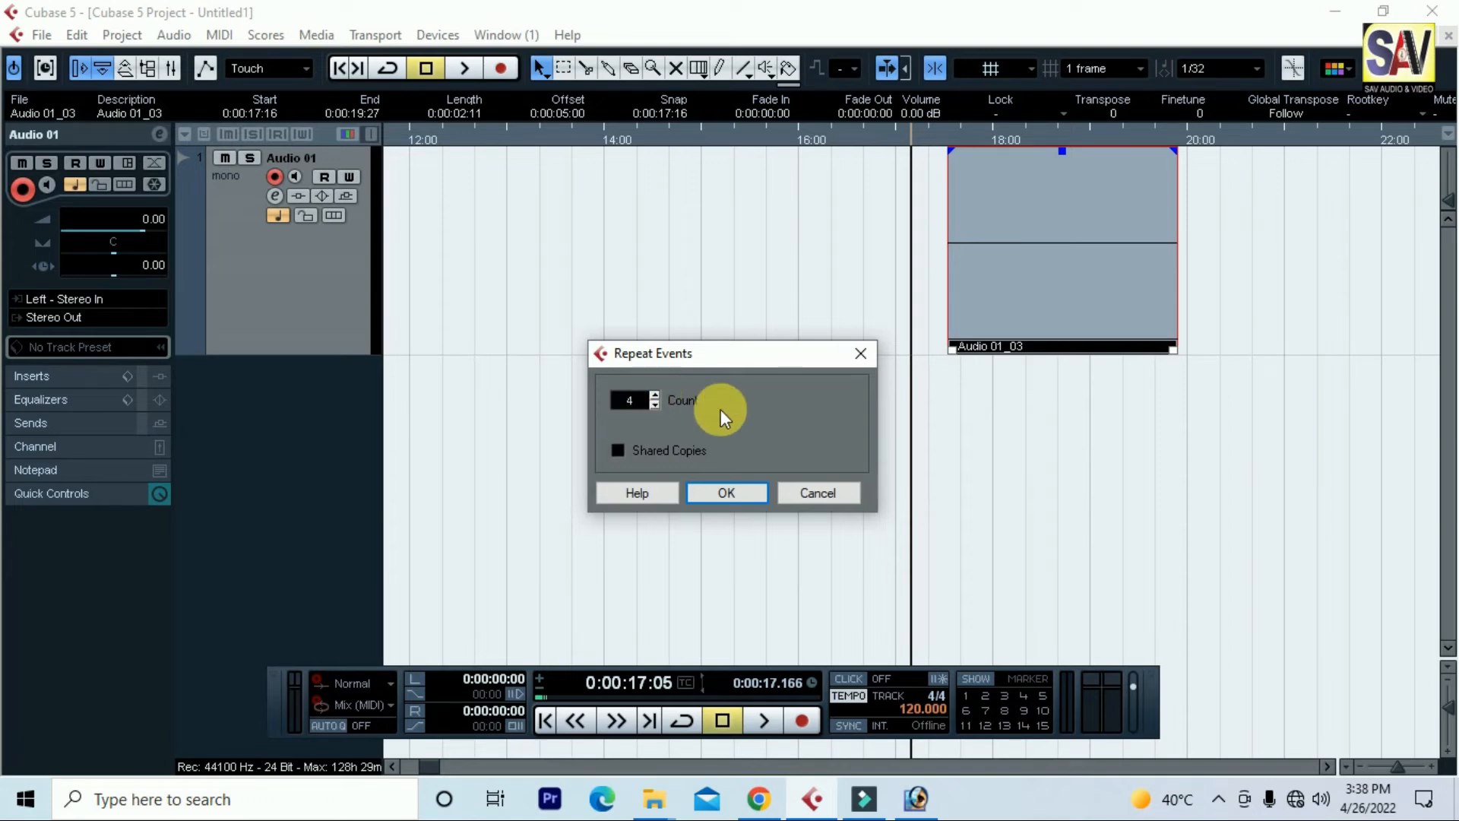
left_click(725, 492)
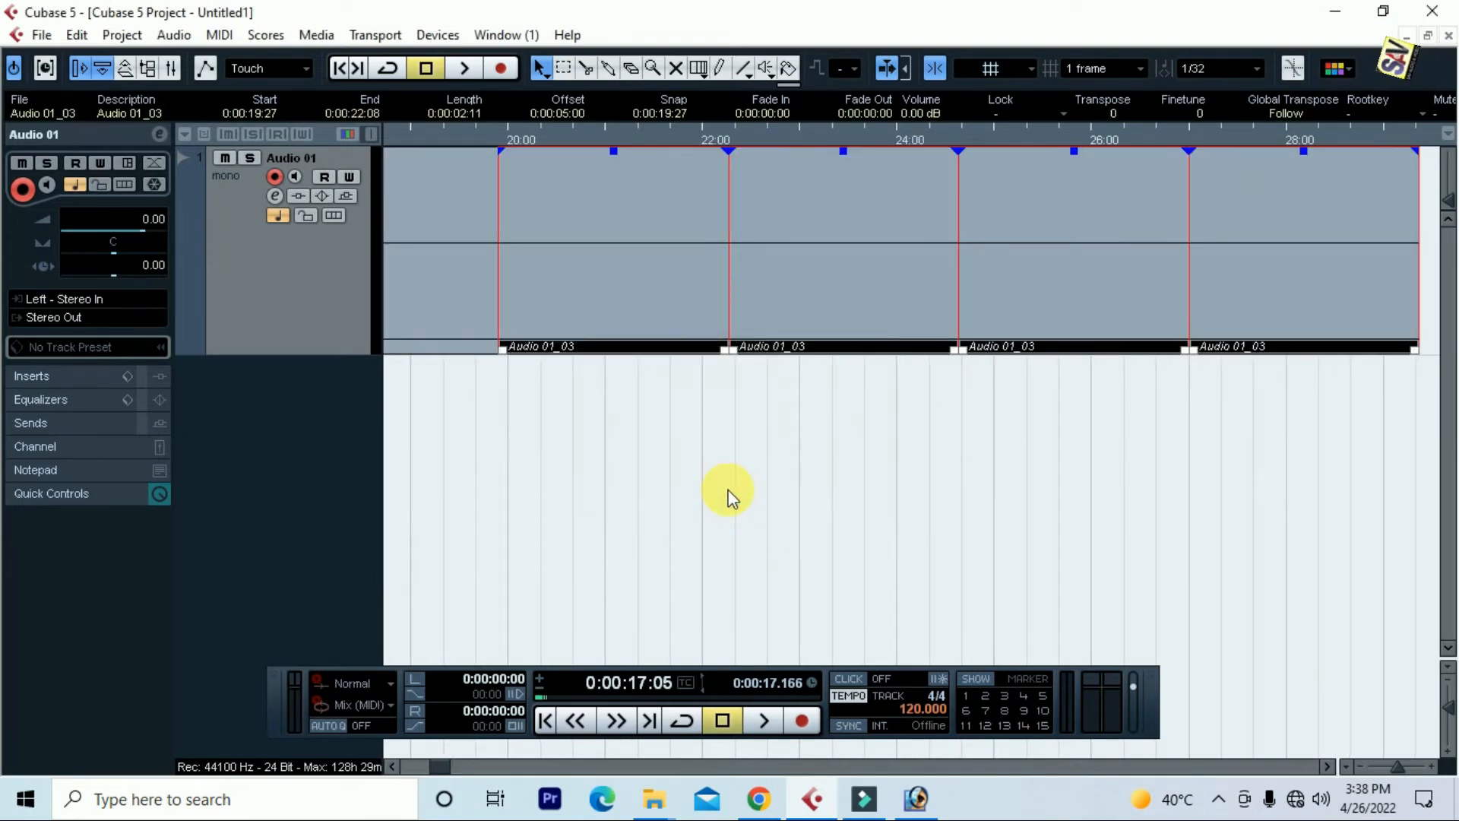
Inspect the original clip and its repeated copies by selecting them individually on the track
key("g")
key("g")
key("g")
left_click(1040, 421)
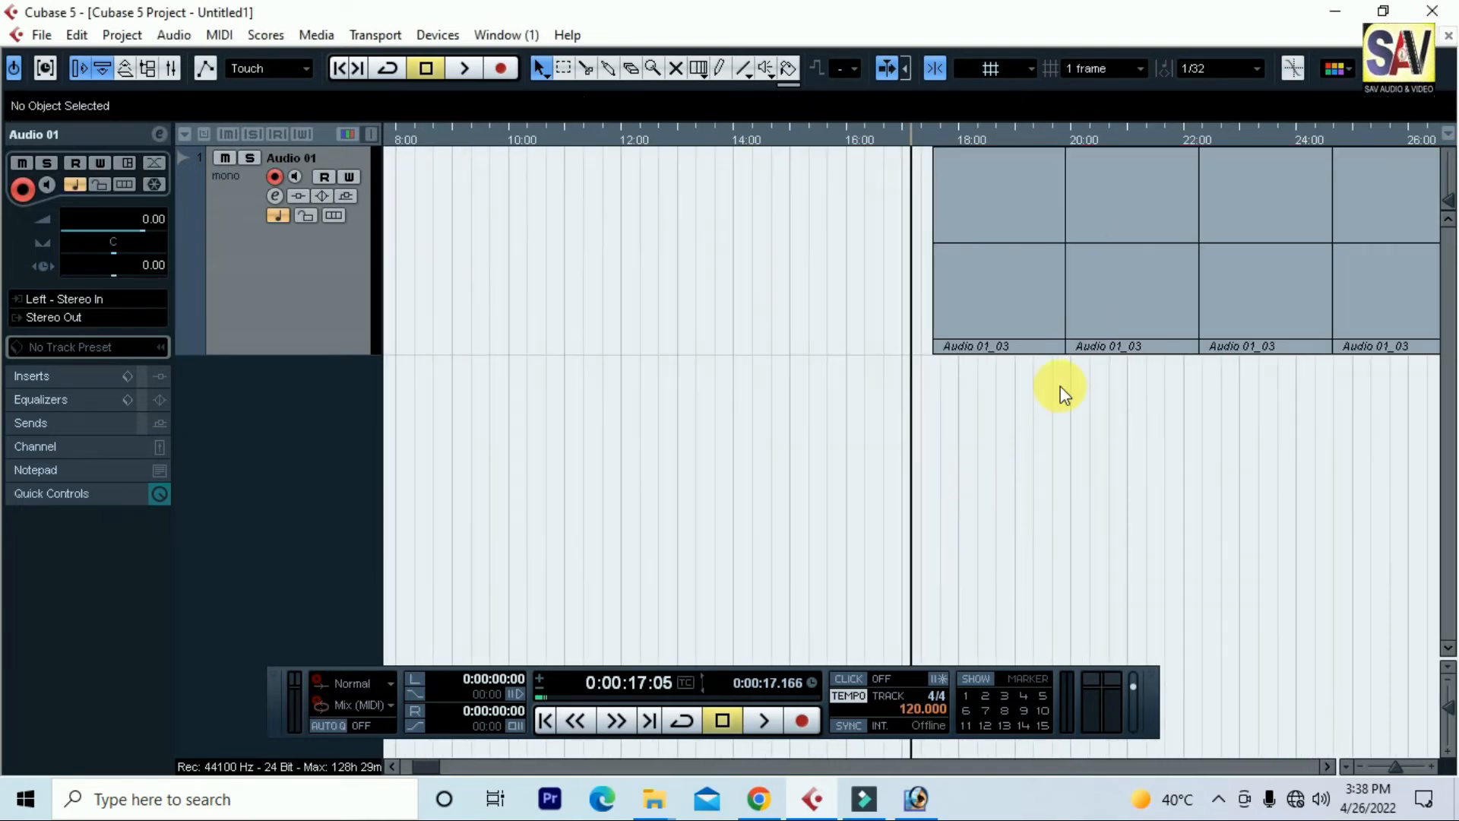
key("g")
key("g")
key("g")
left_click(1261, 296)
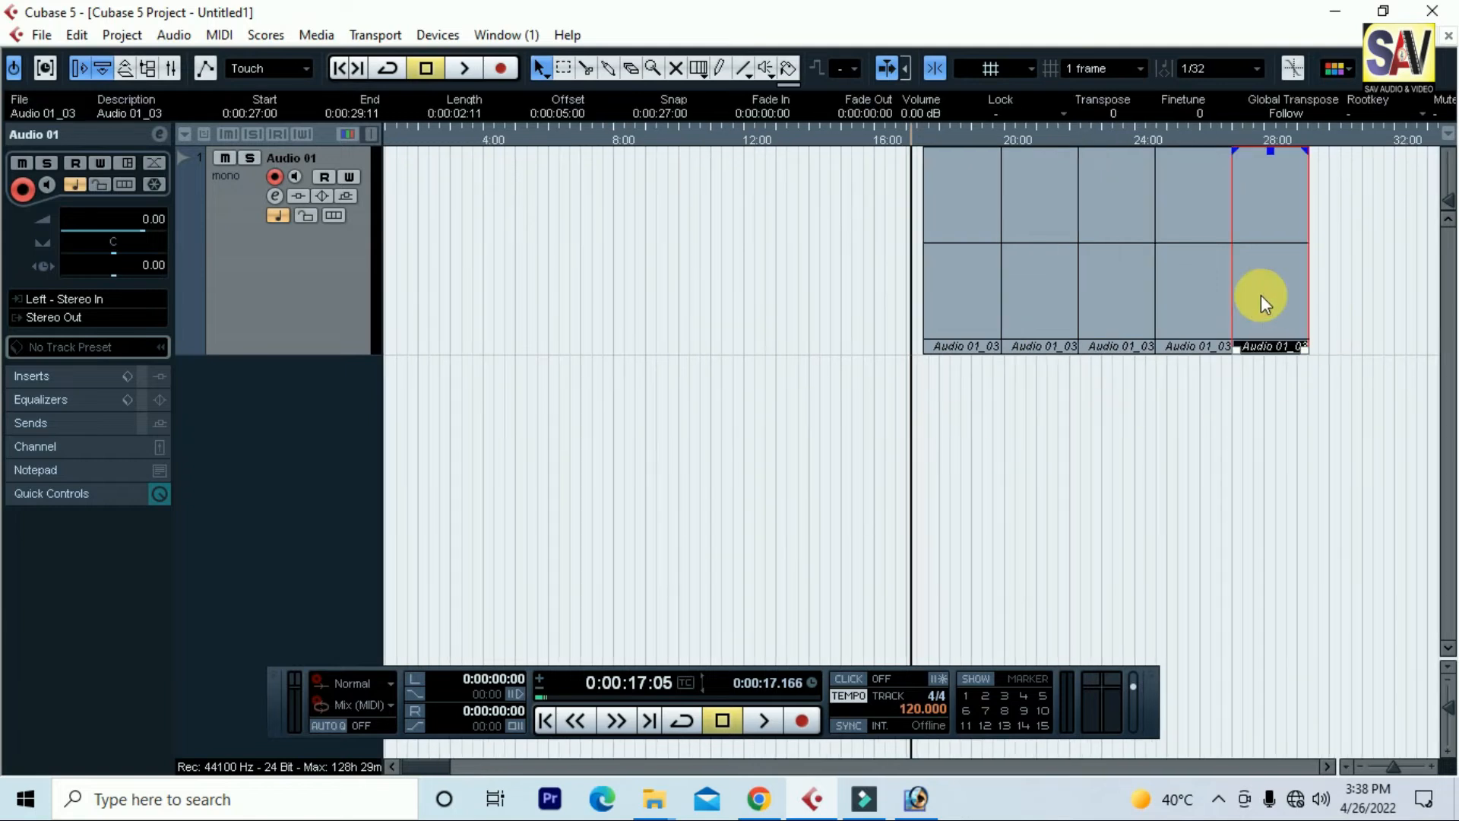
left_click(1098, 300)
left_click(1034, 299)
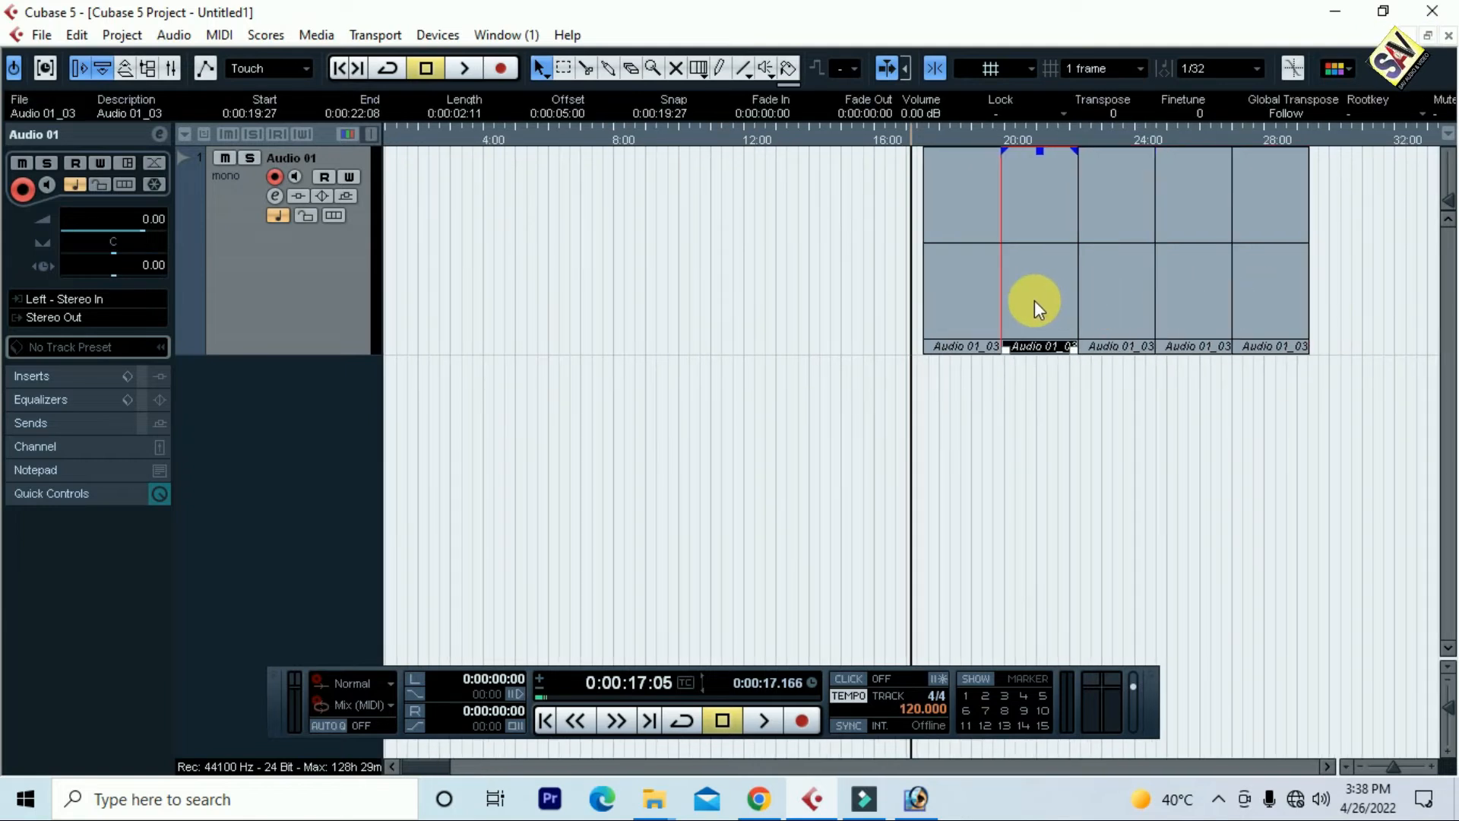
left_click(954, 275)
Select all five clips on the track and lock their position and size
left_click_drag(1321, 430, 887, 248)
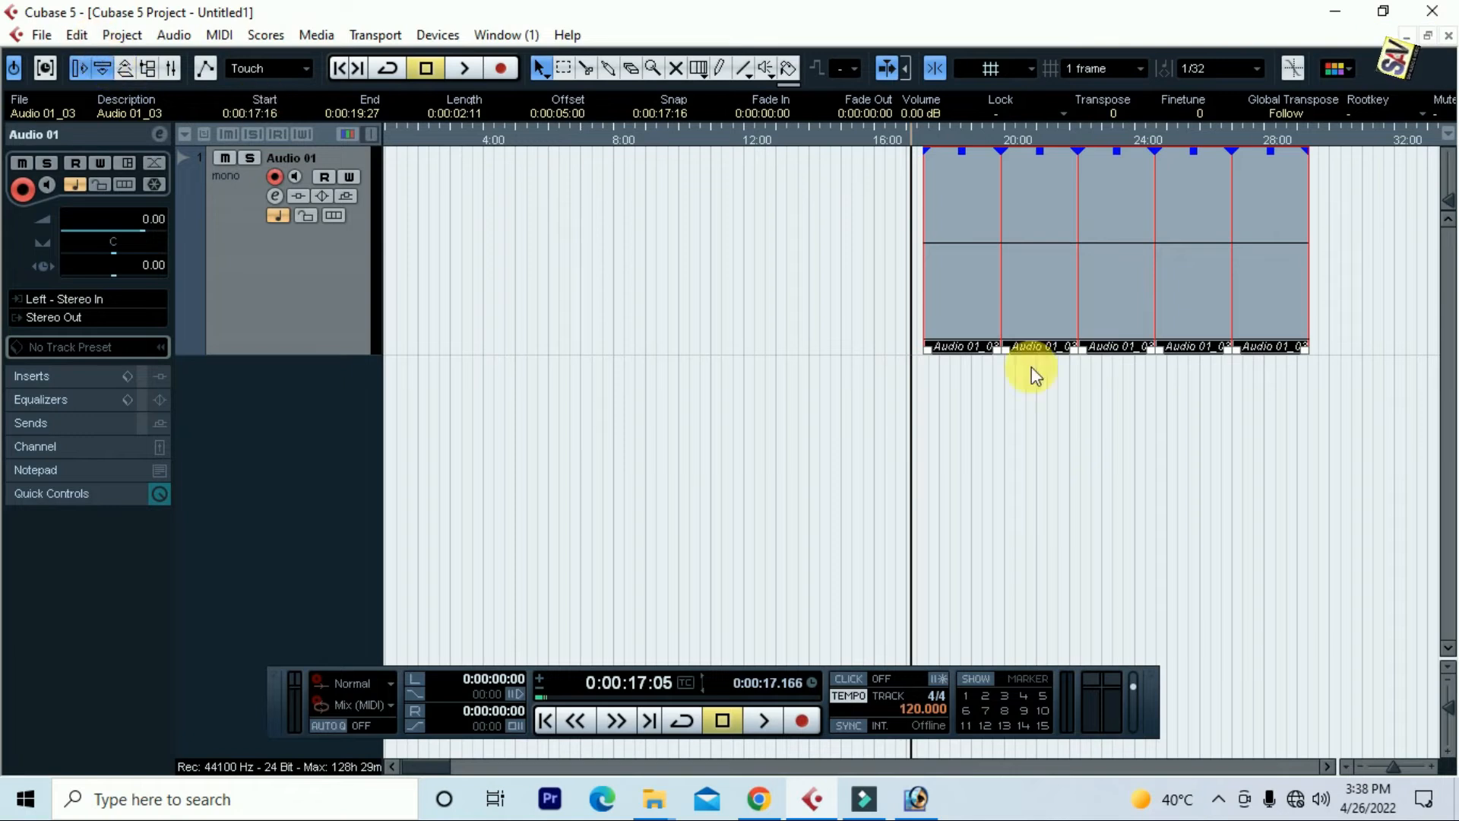
left_click(1152, 450)
left_click_drag(1292, 447, 827, 246)
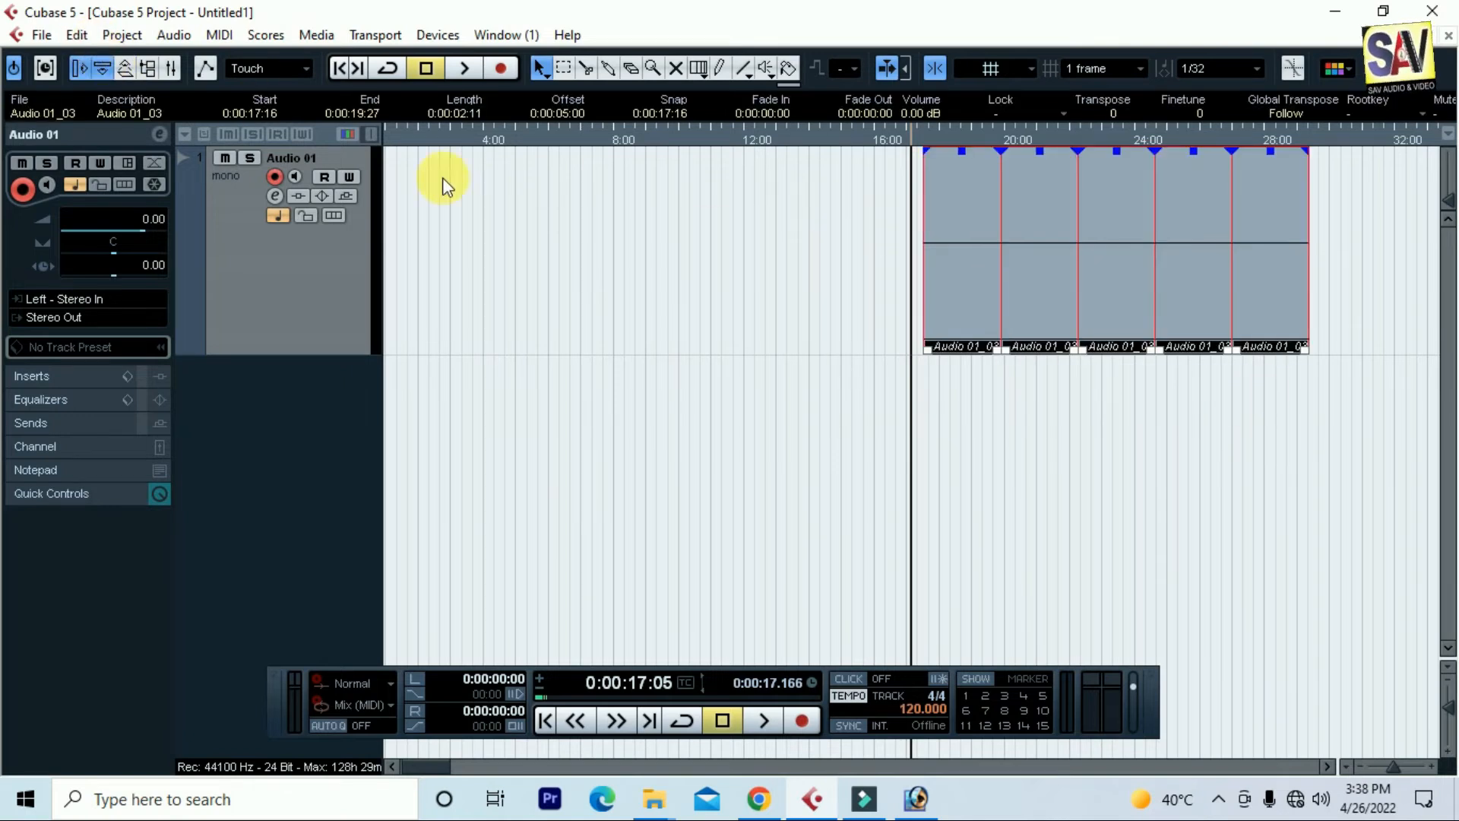
left_click(79, 37)
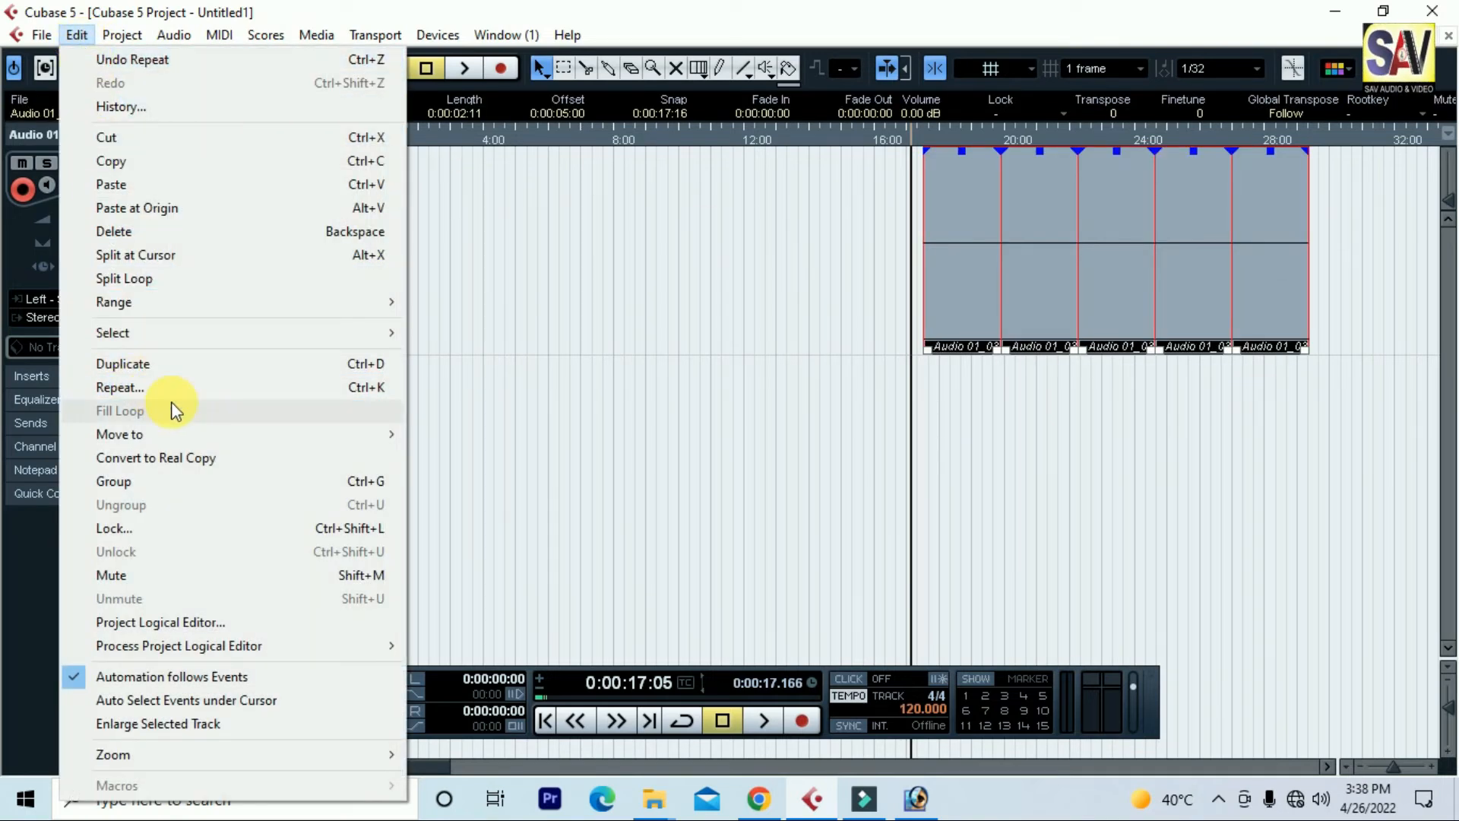
mouse_move(176, 436)
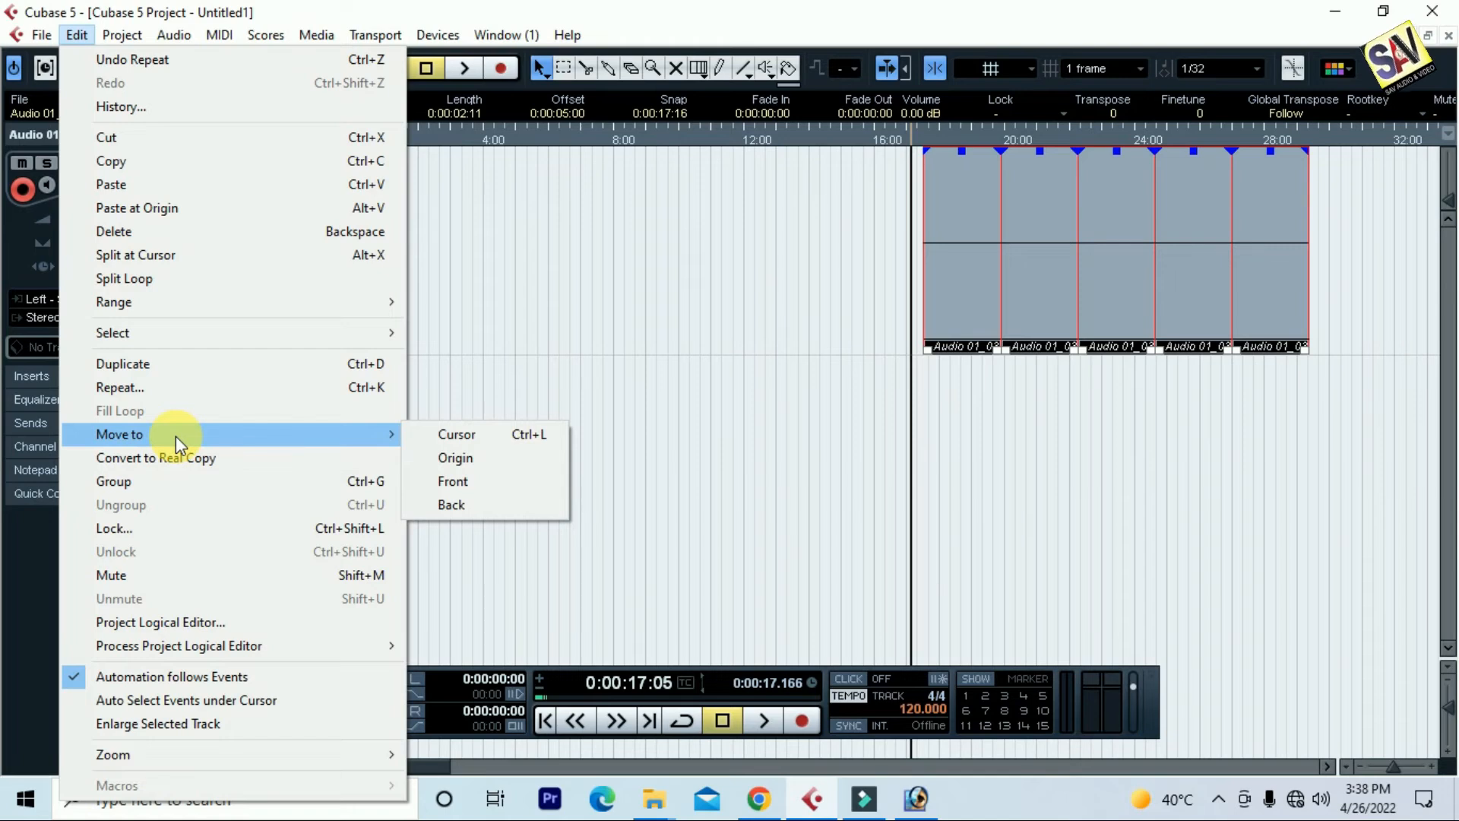
left_click(189, 528)
left_click(1026, 422)
Try to move the locked clips along the track
left_click_drag(989, 205, 978, 202)
left_click_drag(1115, 237, 837, 253)
left_click_drag(1018, 263, 1052, 257)
left_click_drag(1066, 257, 1237, 263)
left_click_drag(1201, 274, 1160, 275)
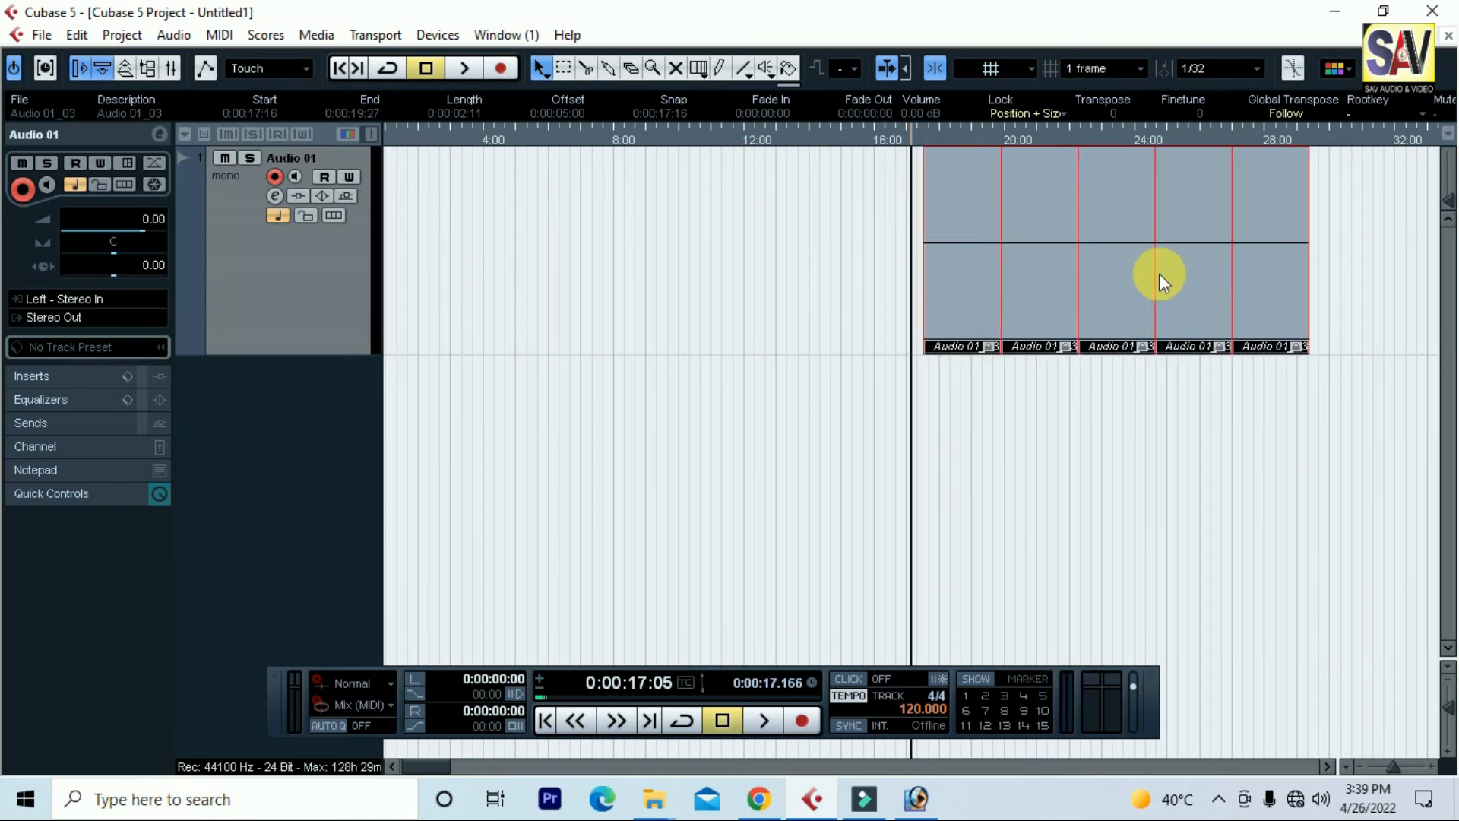
left_click(1104, 280)
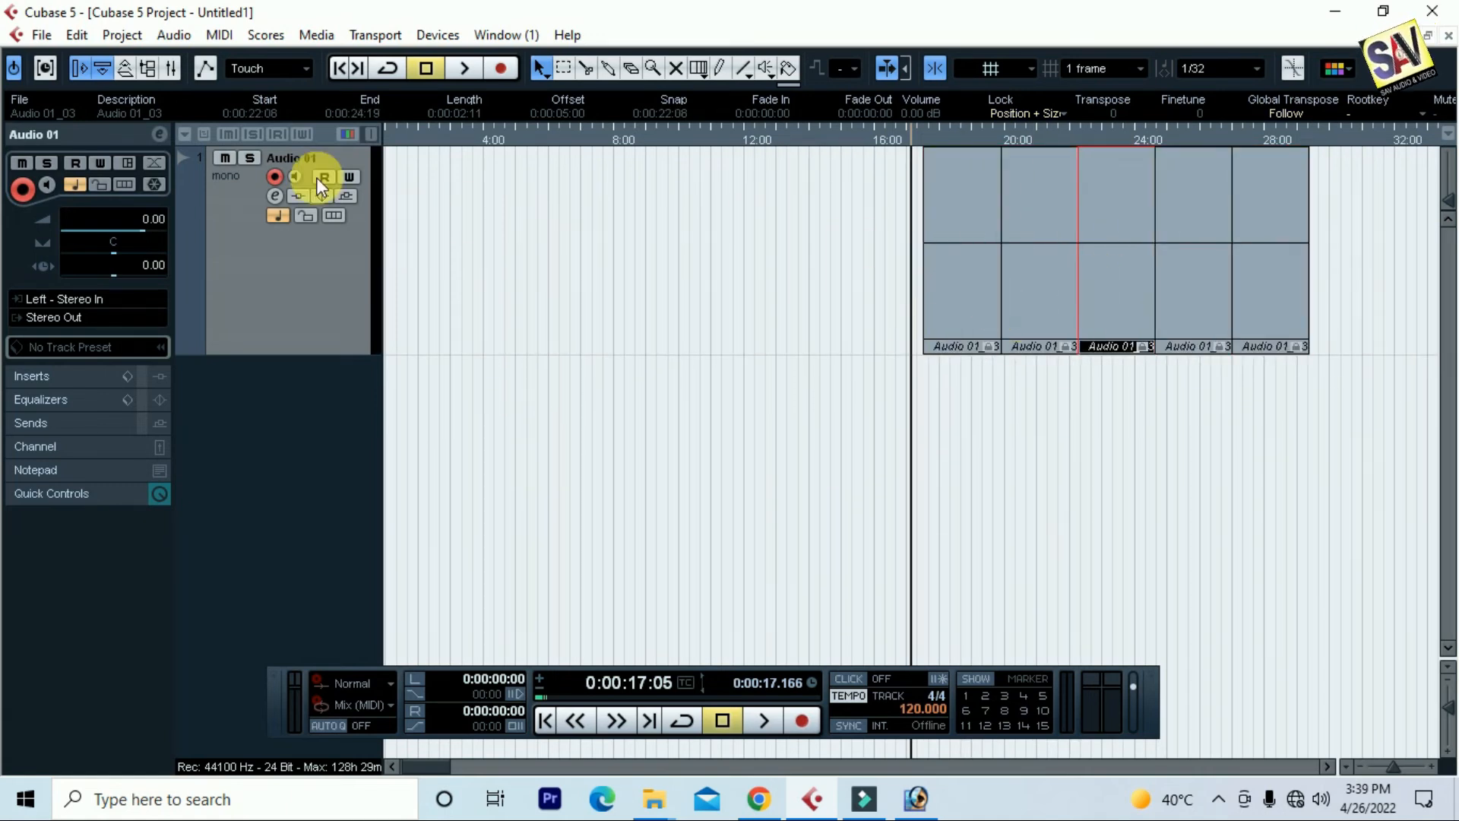
Mute the five selected clips on the Audio 01 track and reselect them
left_click(72, 35)
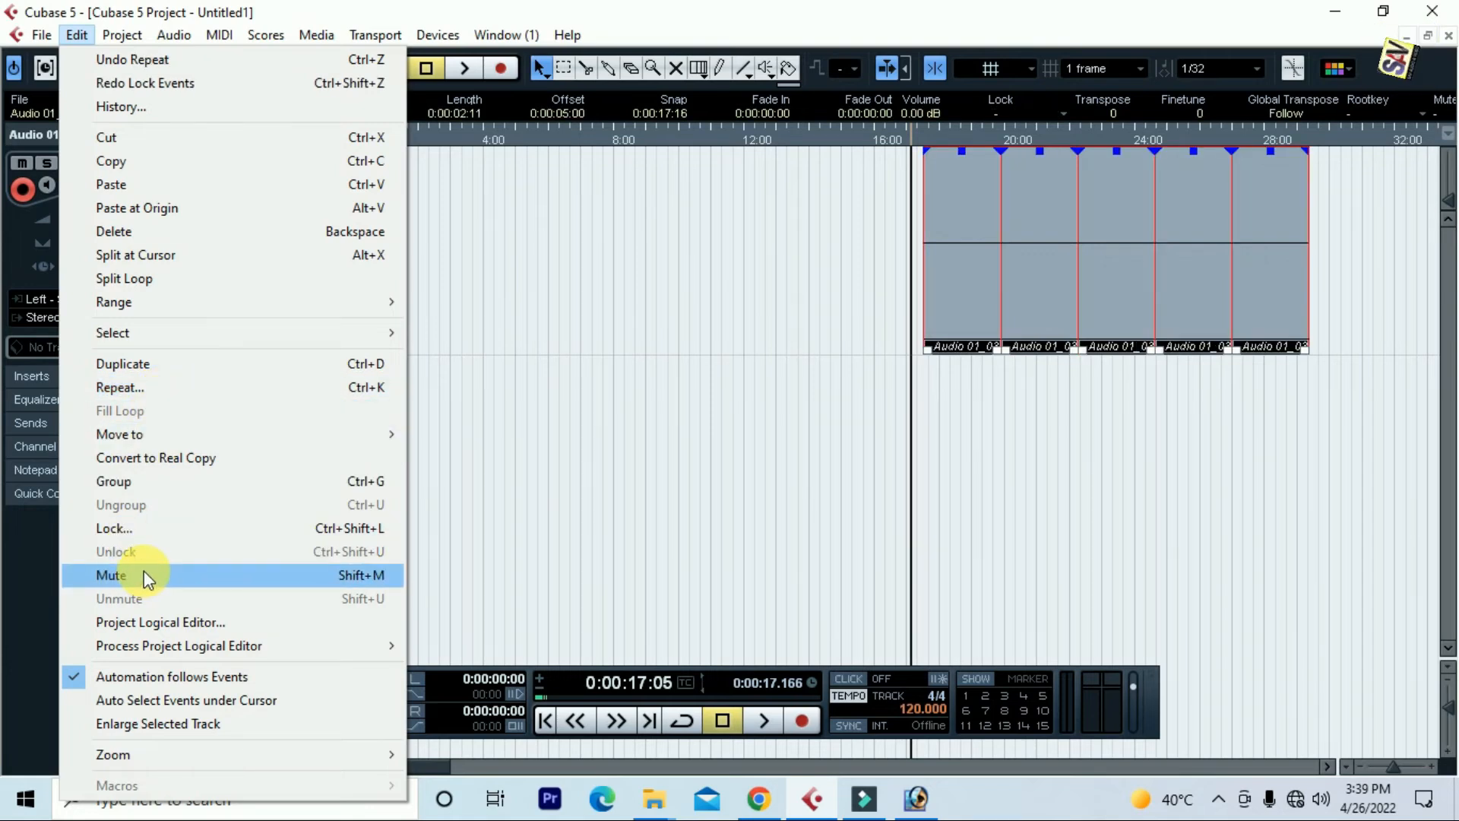
left_click(144, 574)
left_click(1181, 371)
left_click_drag(1333, 423, 763, 203)
left_click(1168, 410)
left_click_drag(1316, 417, 783, 211)
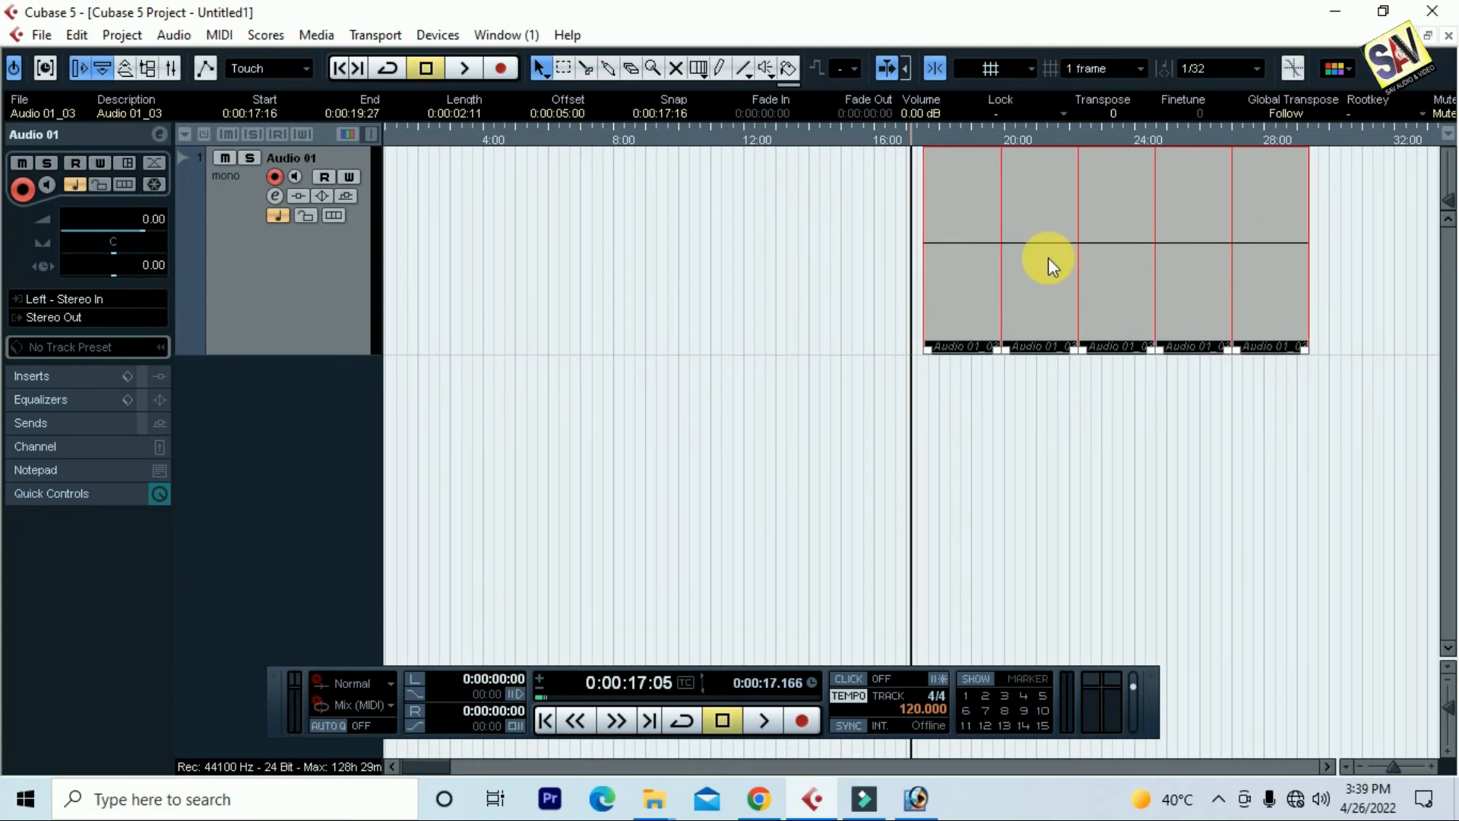
Select all five clips and examine the available zoom commands for the project view
left_click(77, 35)
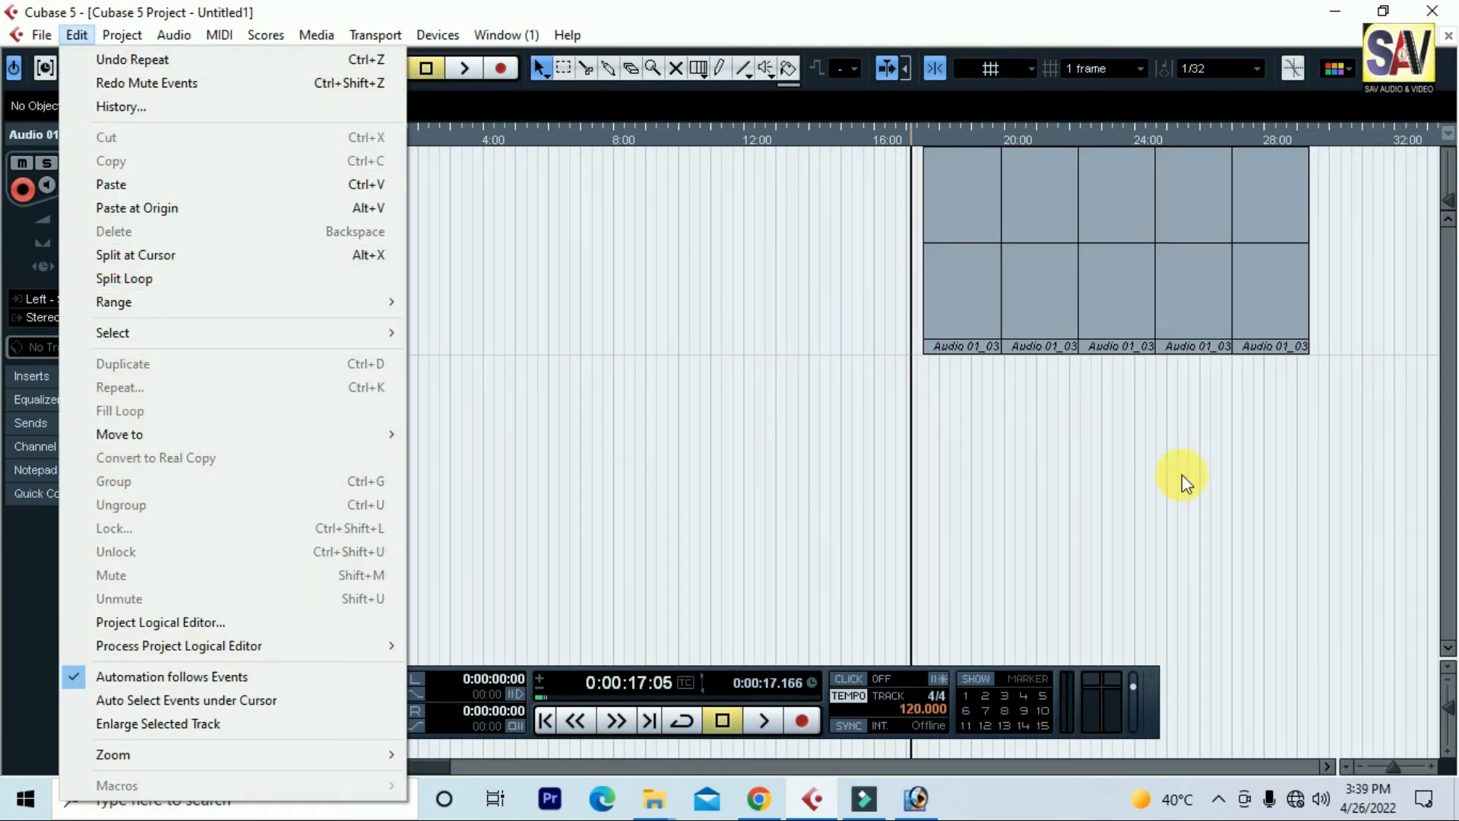
left_click_drag(1343, 429, 1289, 353)
left_click_drag(892, 245, 890, 242)
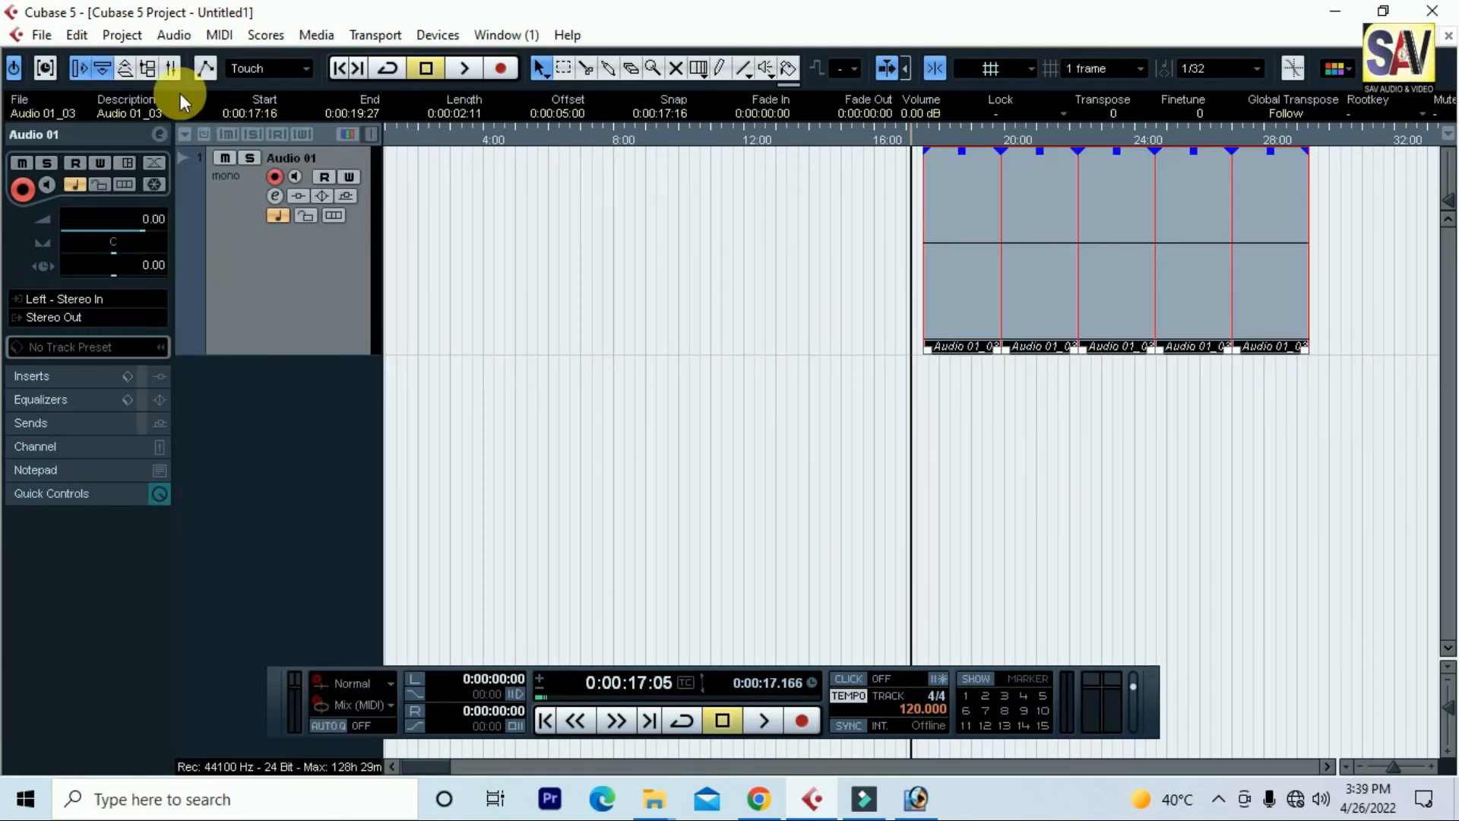
left_click(80, 34)
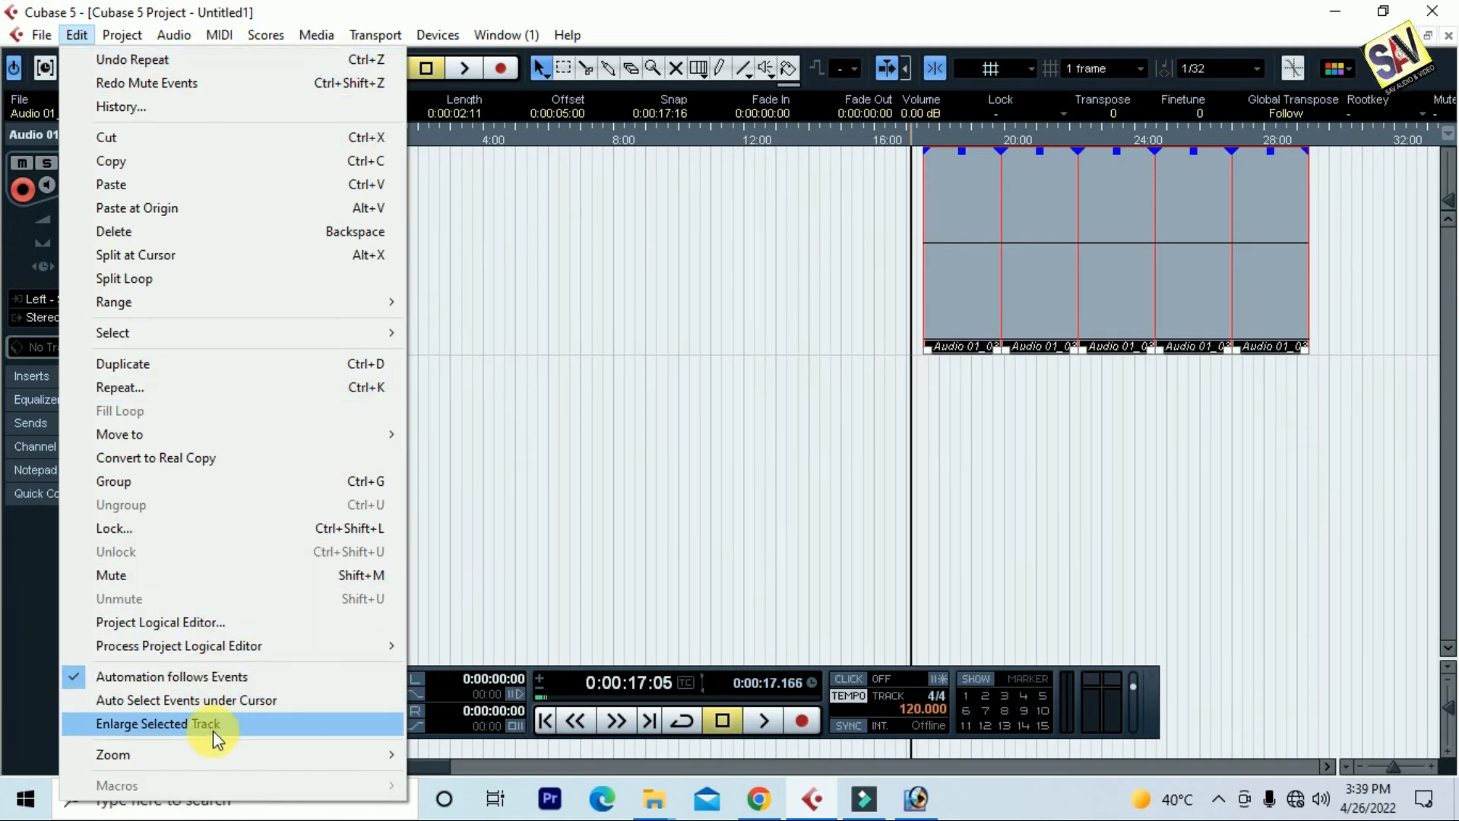
mouse_move(272, 756)
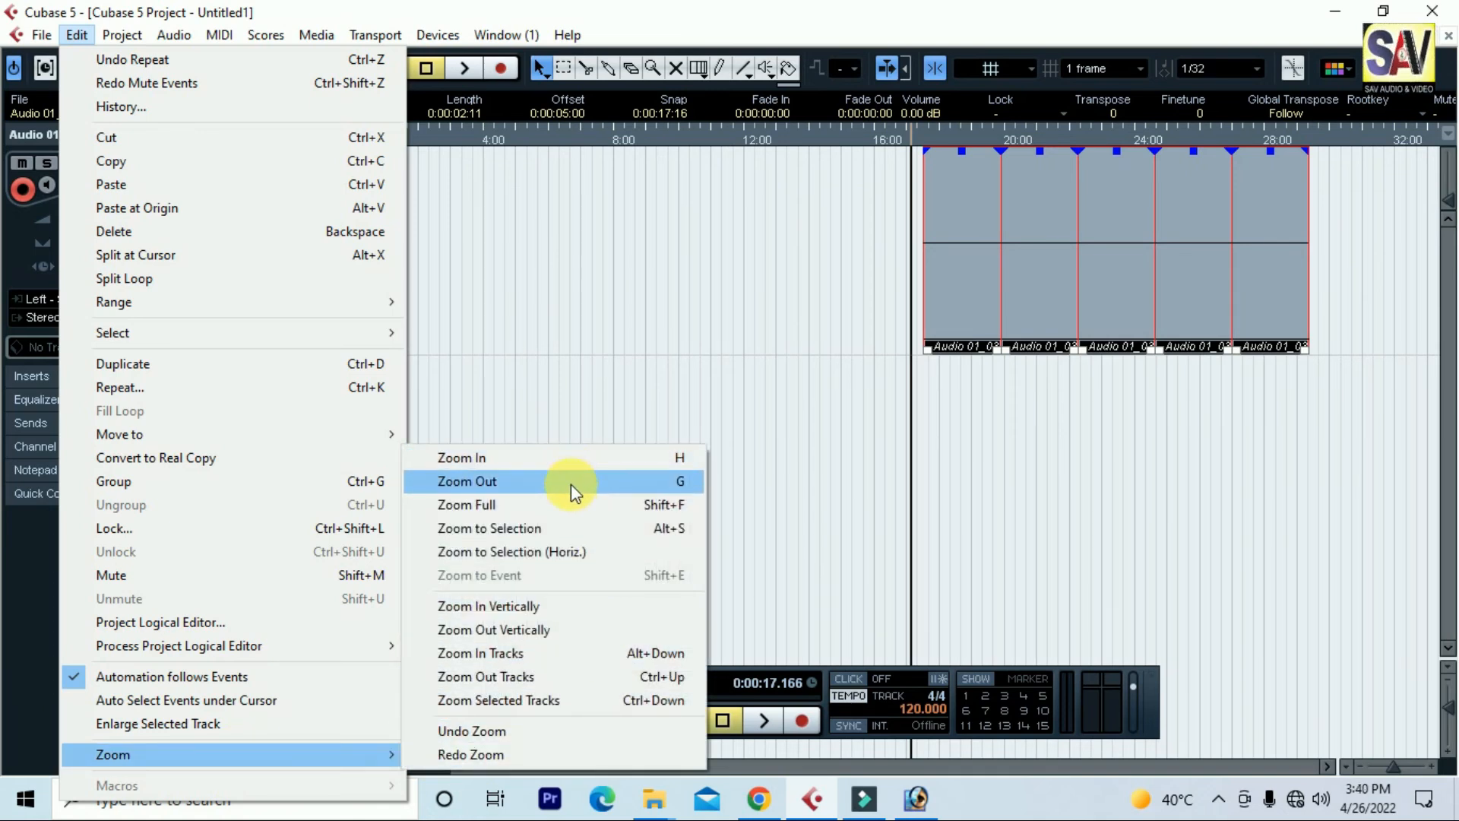
left_click(635, 468)
Demonstrate horizontal zooming by repeatedly zooming the timeline in and out around the five clips
key("h")
key("h")
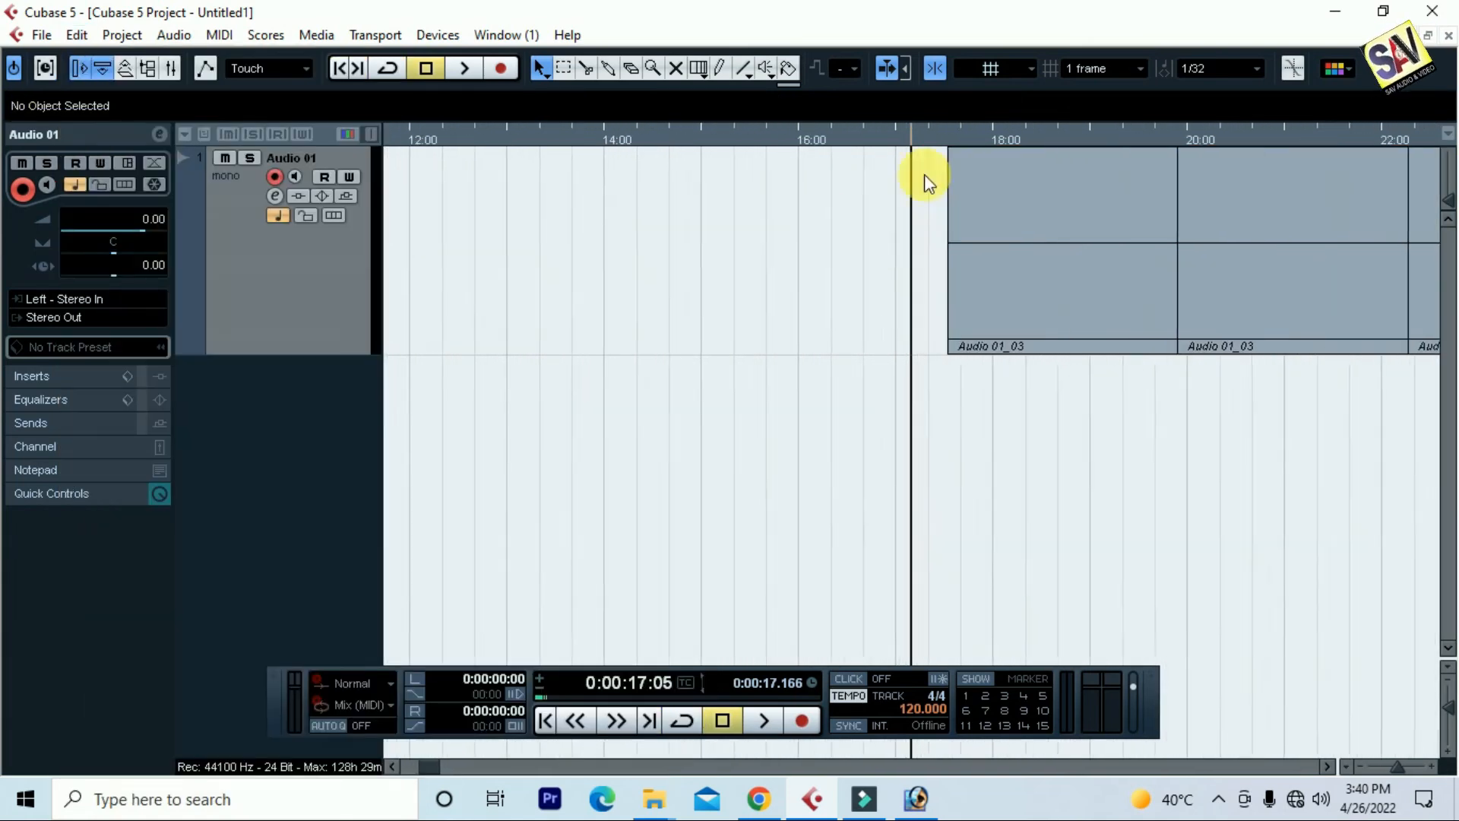
key("h")
key("h")
key("h")
key("h")
key("h")
key("h")
key("h")
key("h")
key("h")
key("h")
key("h")
key("h")
key("g")
key("g")
key("g")
key("g")
key("g")
key("g")
key("g")
key("g")
key("g")
key("g")
key("g")
key("g")
key("g")
key("g")
key("g")
key("g")
key("g")
key("g")
key("g")
key("g")
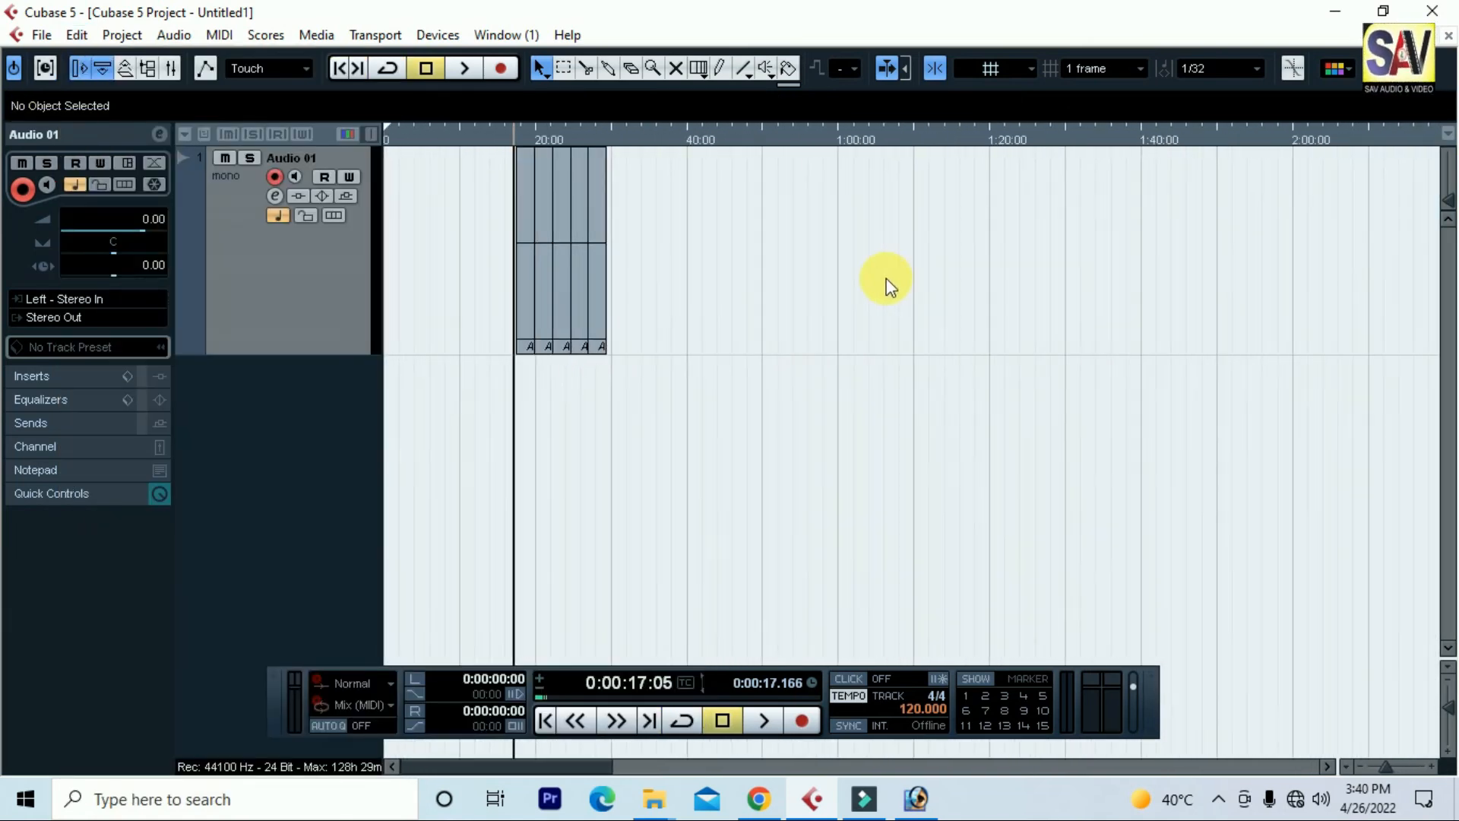
key("g")
key("g")
key("g")
key("g")
key("h")
key("h")
key("h")
key("h")
key("h")
key("h")
key("h")
key("h")
key("h")
key("h")
key("h")
key("h")
key("h")
key("h")
key("g")
key("g")
key("g")
key("g")
key("g")
key("g")
key("g")
key("g")
key("g")
key("g")
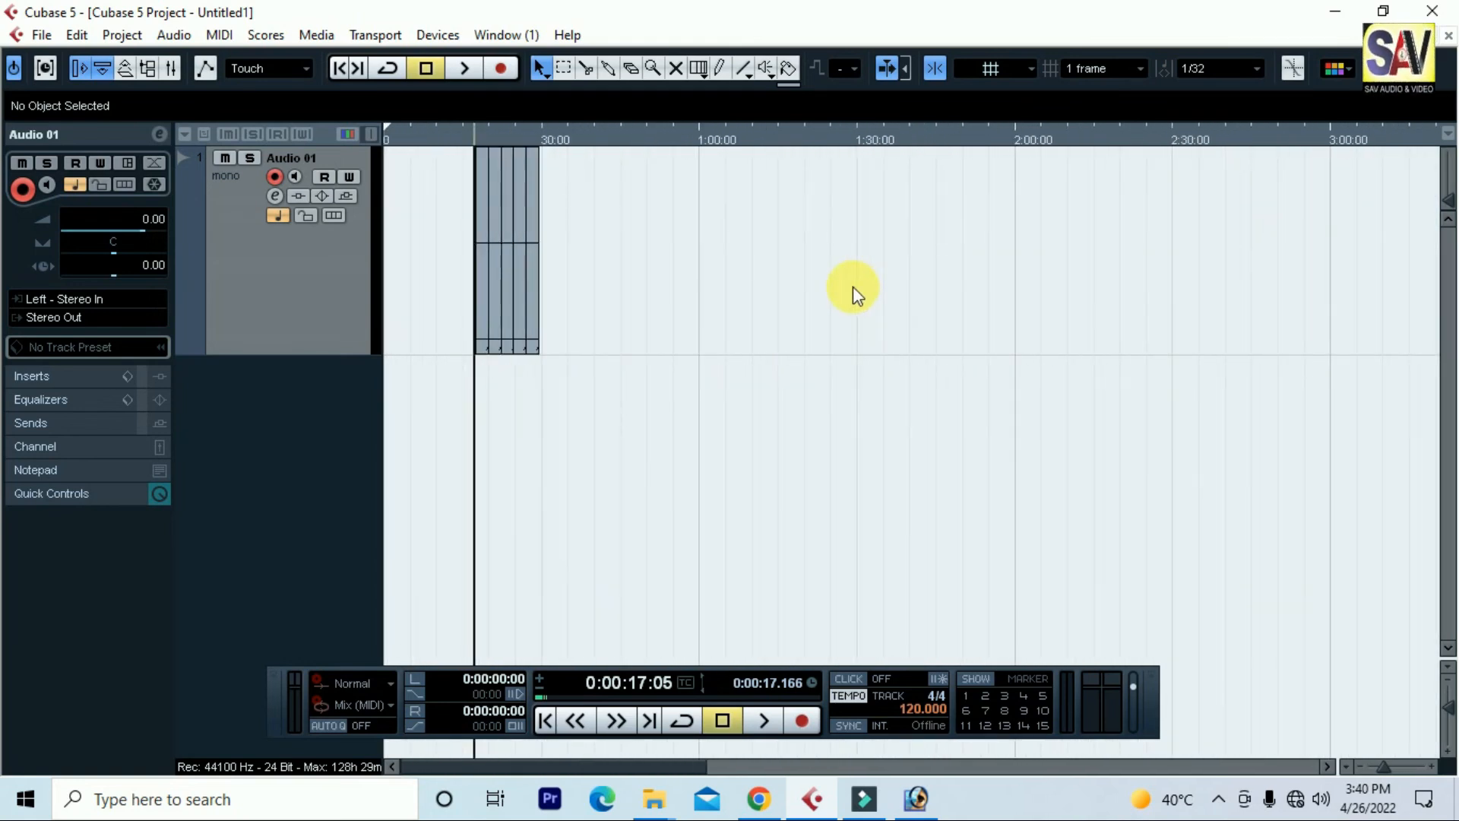
key("h")
key("h")
key("h")
key("h")
key("h")
key("h")
key("h")
key("h")
key("h")
key("h")
key("h")
key("h")
key("h")
key("h")
key("g")
key("g")
key("g")
key("g")
key("g")
key("g")
key("g")
key("g")
key("g")
key("g")
key("g")
key("g")
key("h")
key("h")
key("h")
key("h")
Review the vertical and track zoom commands, and briefly select and deselect the five clips
left_click(75, 35)
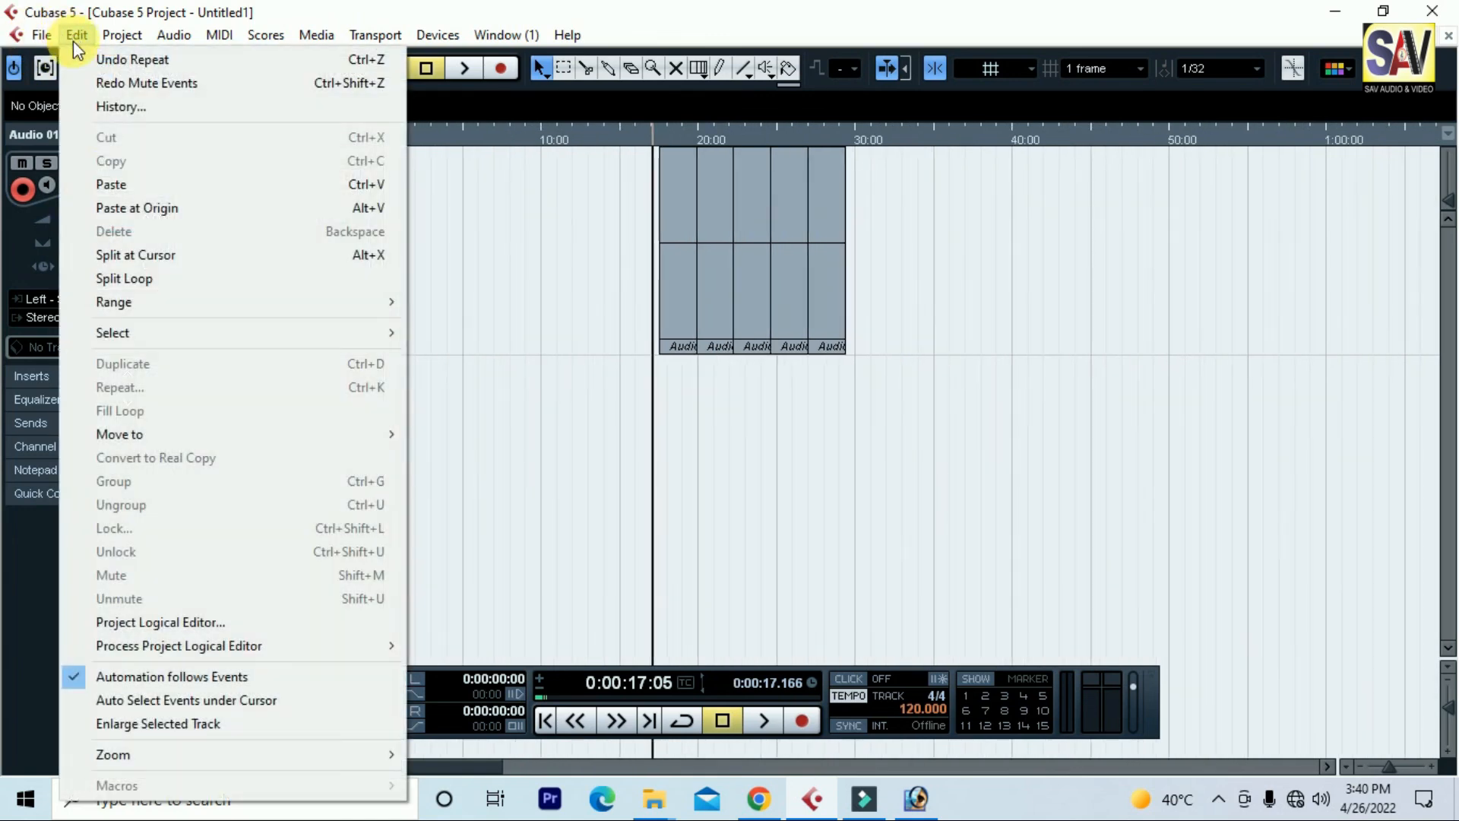
mouse_move(358, 760)
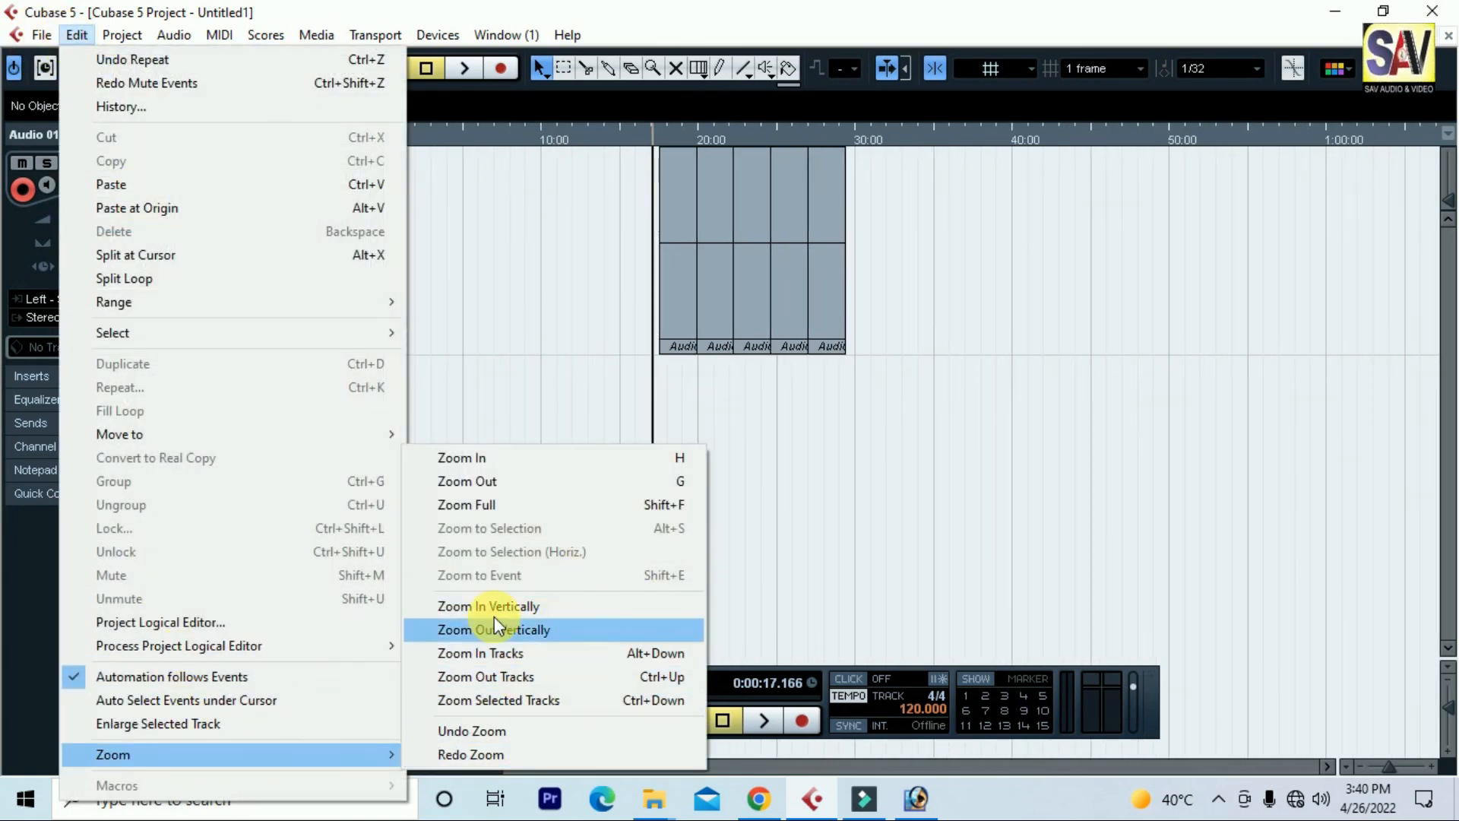
left_click(1058, 308)
left_click_drag(582, 221, 582, 220)
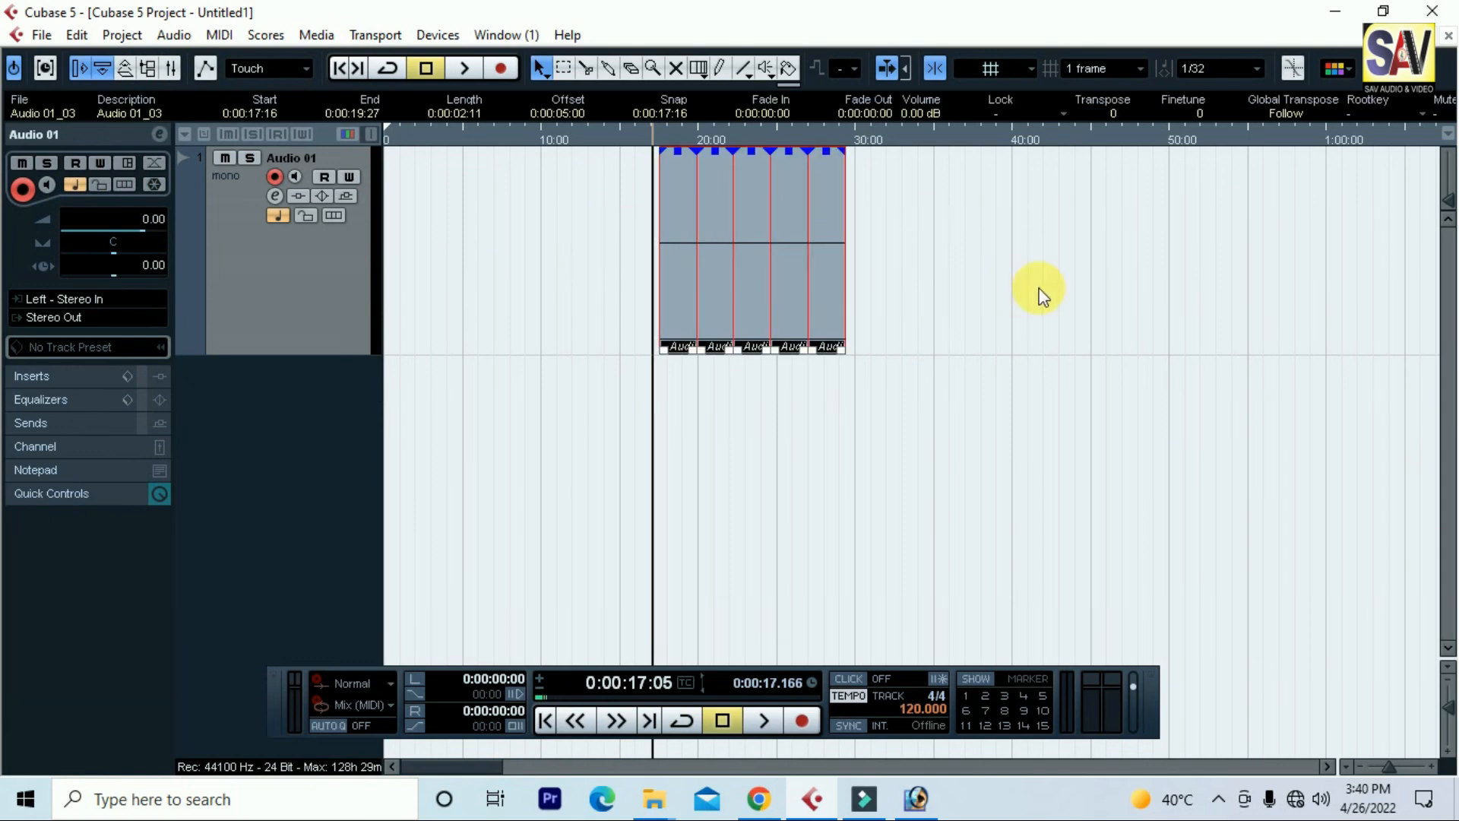
left_click(1000, 304)
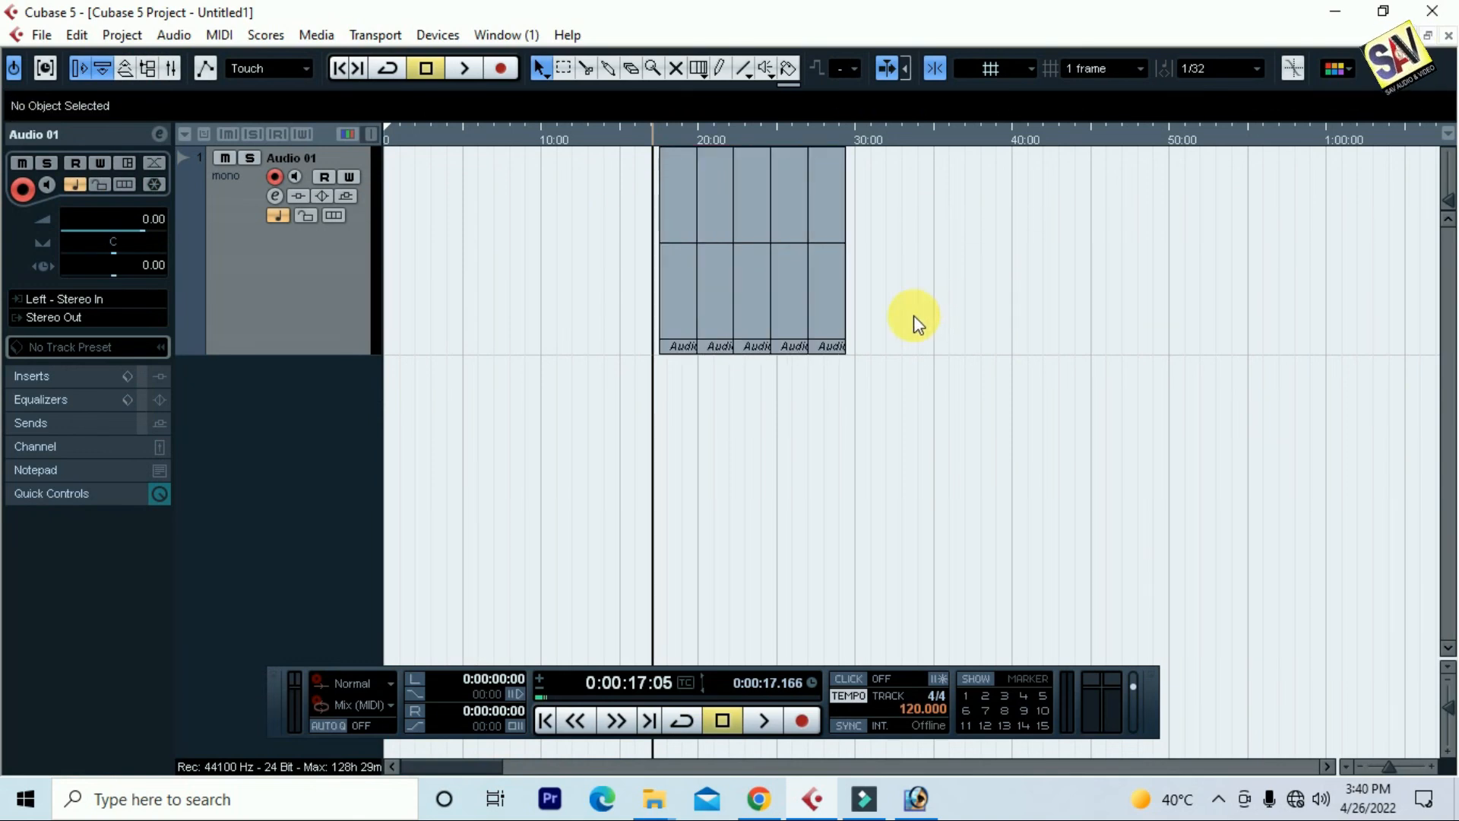
Examine the range editing commands available for the project
left_click(76, 36)
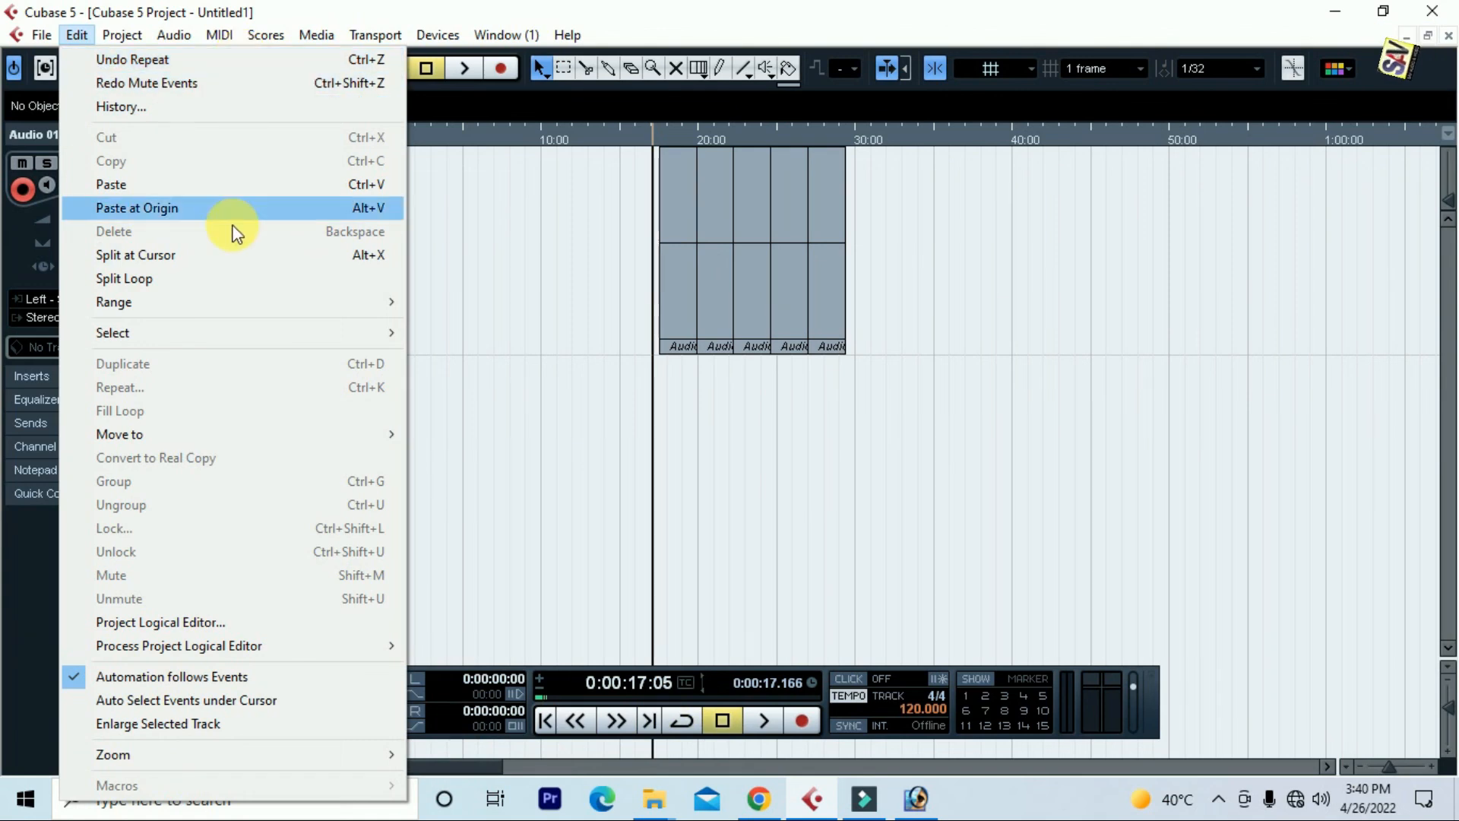
mouse_move(285, 312)
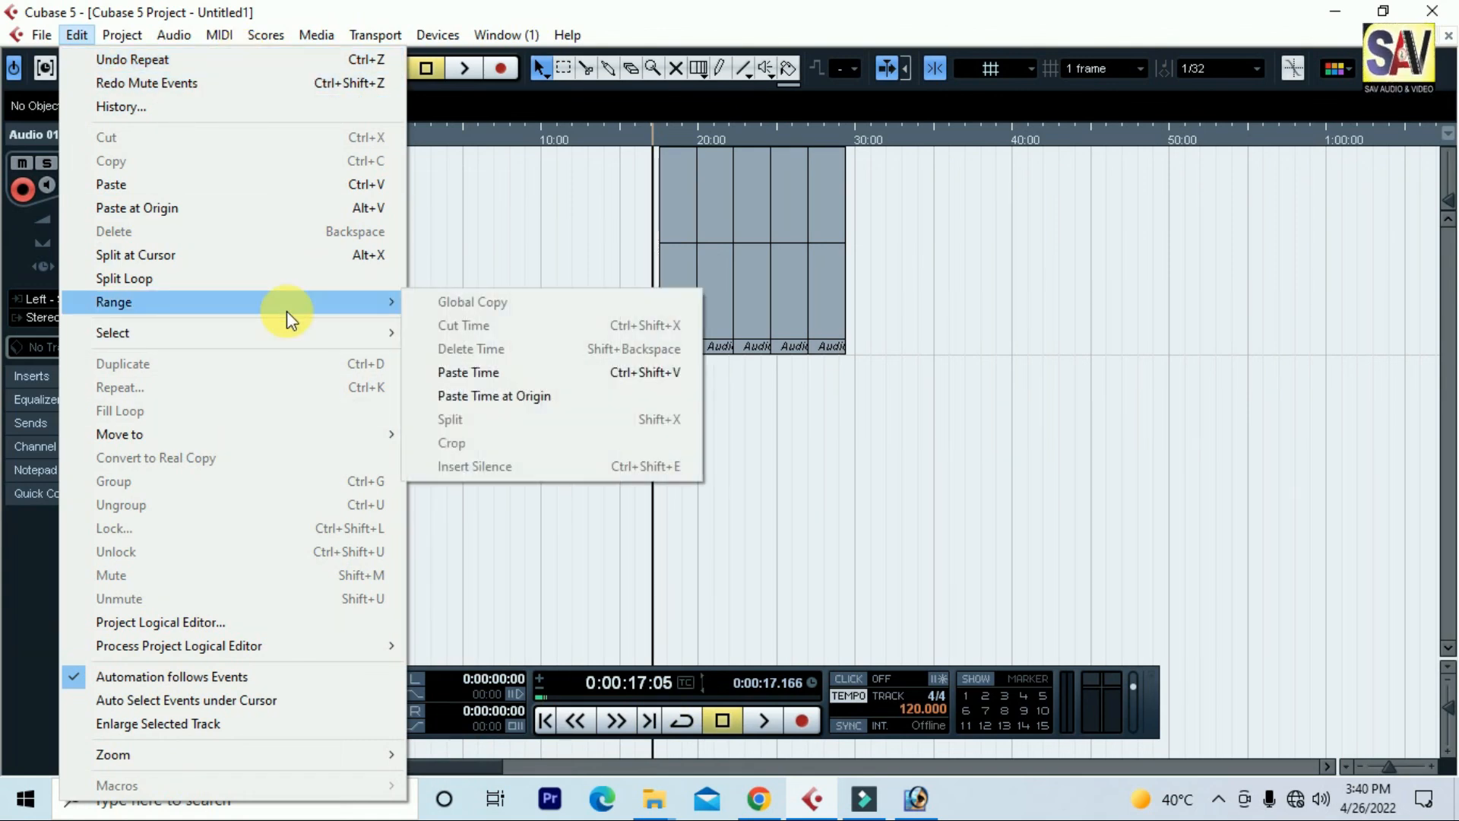